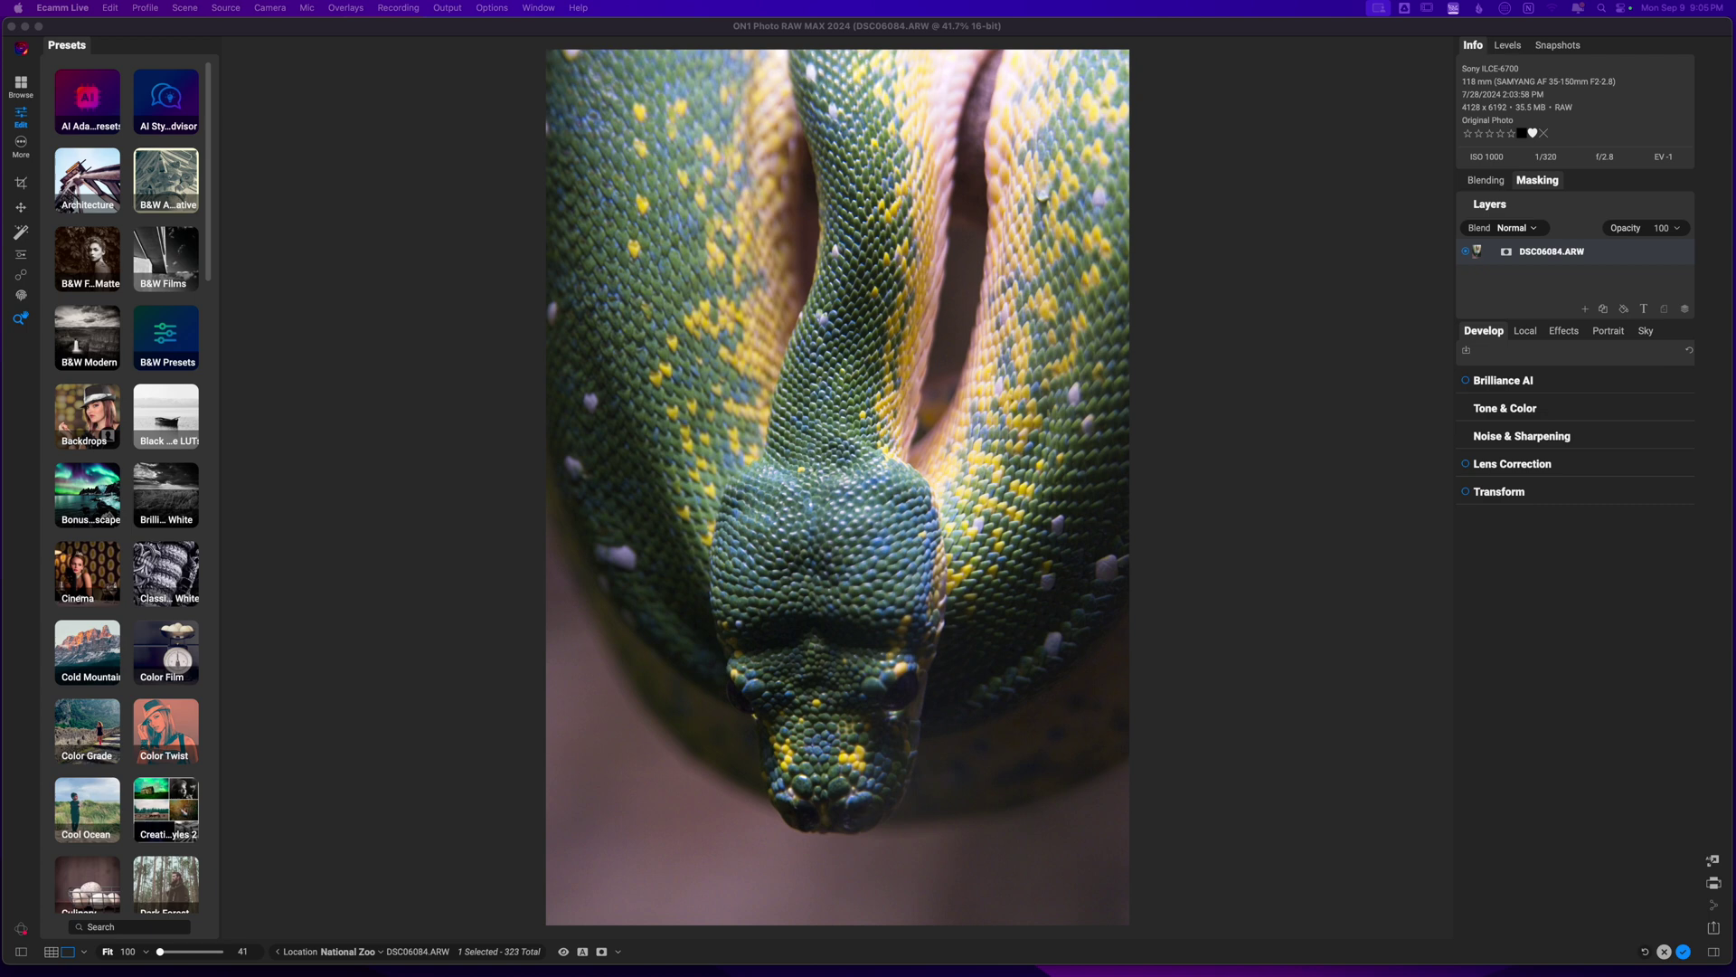
- Enable Brilliance AI on the snake photo and compare it with the original
click(1451, 380)
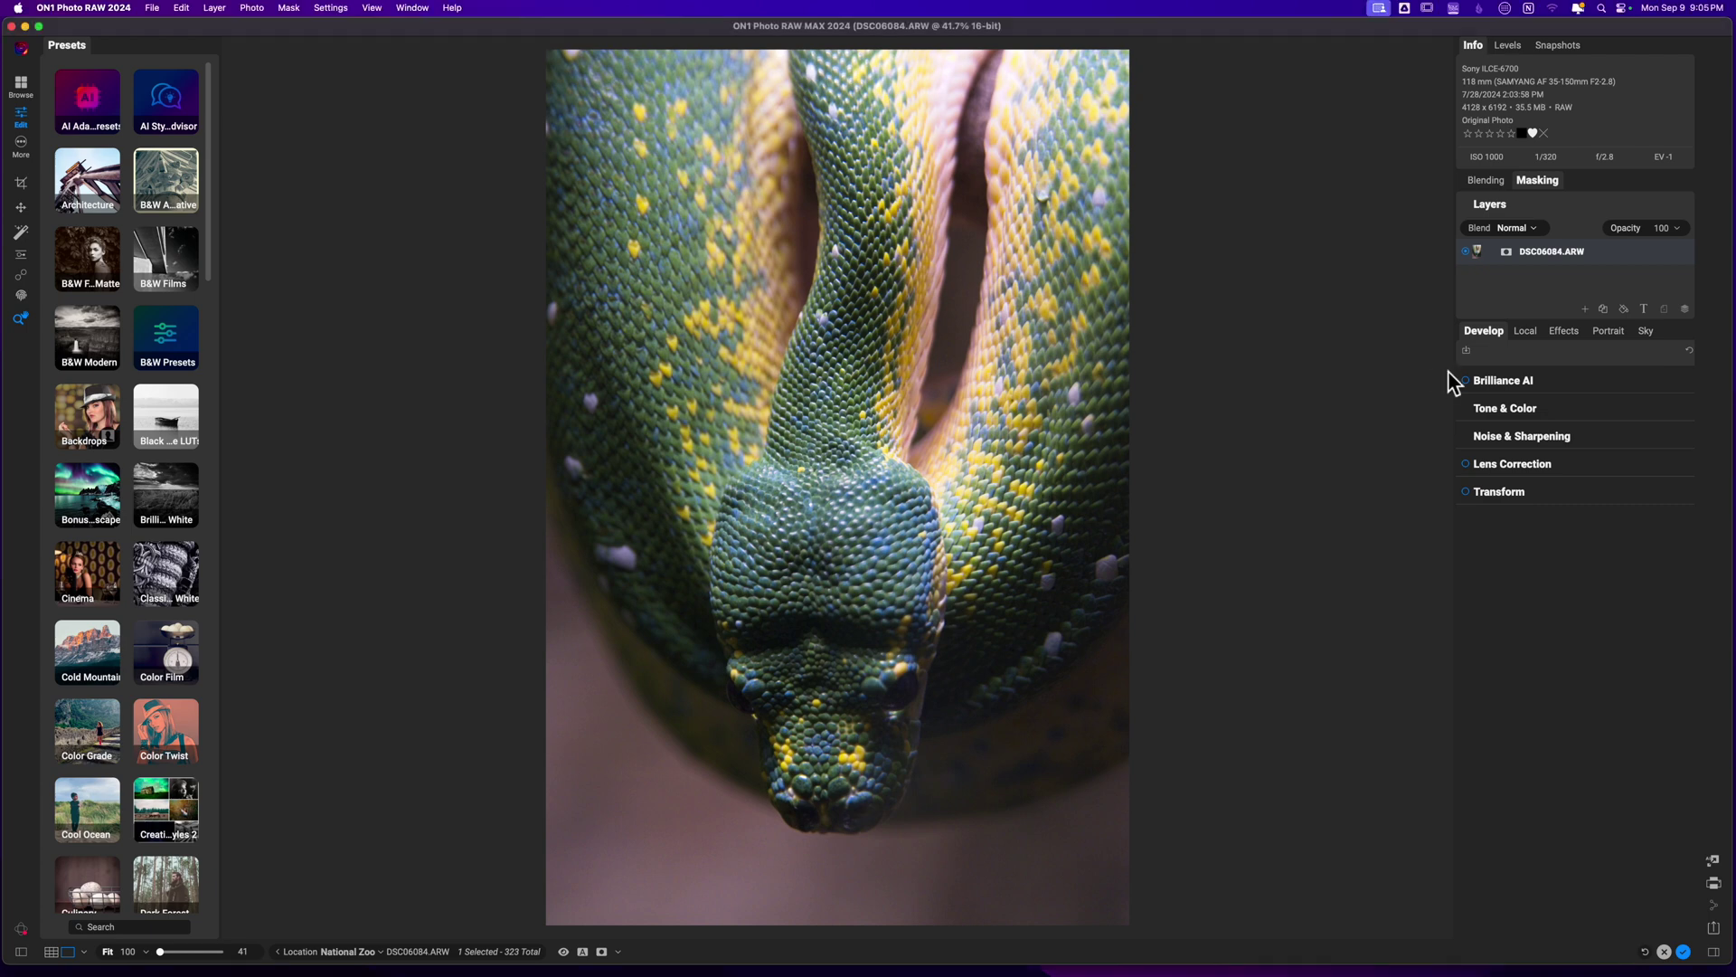
click(1459, 387)
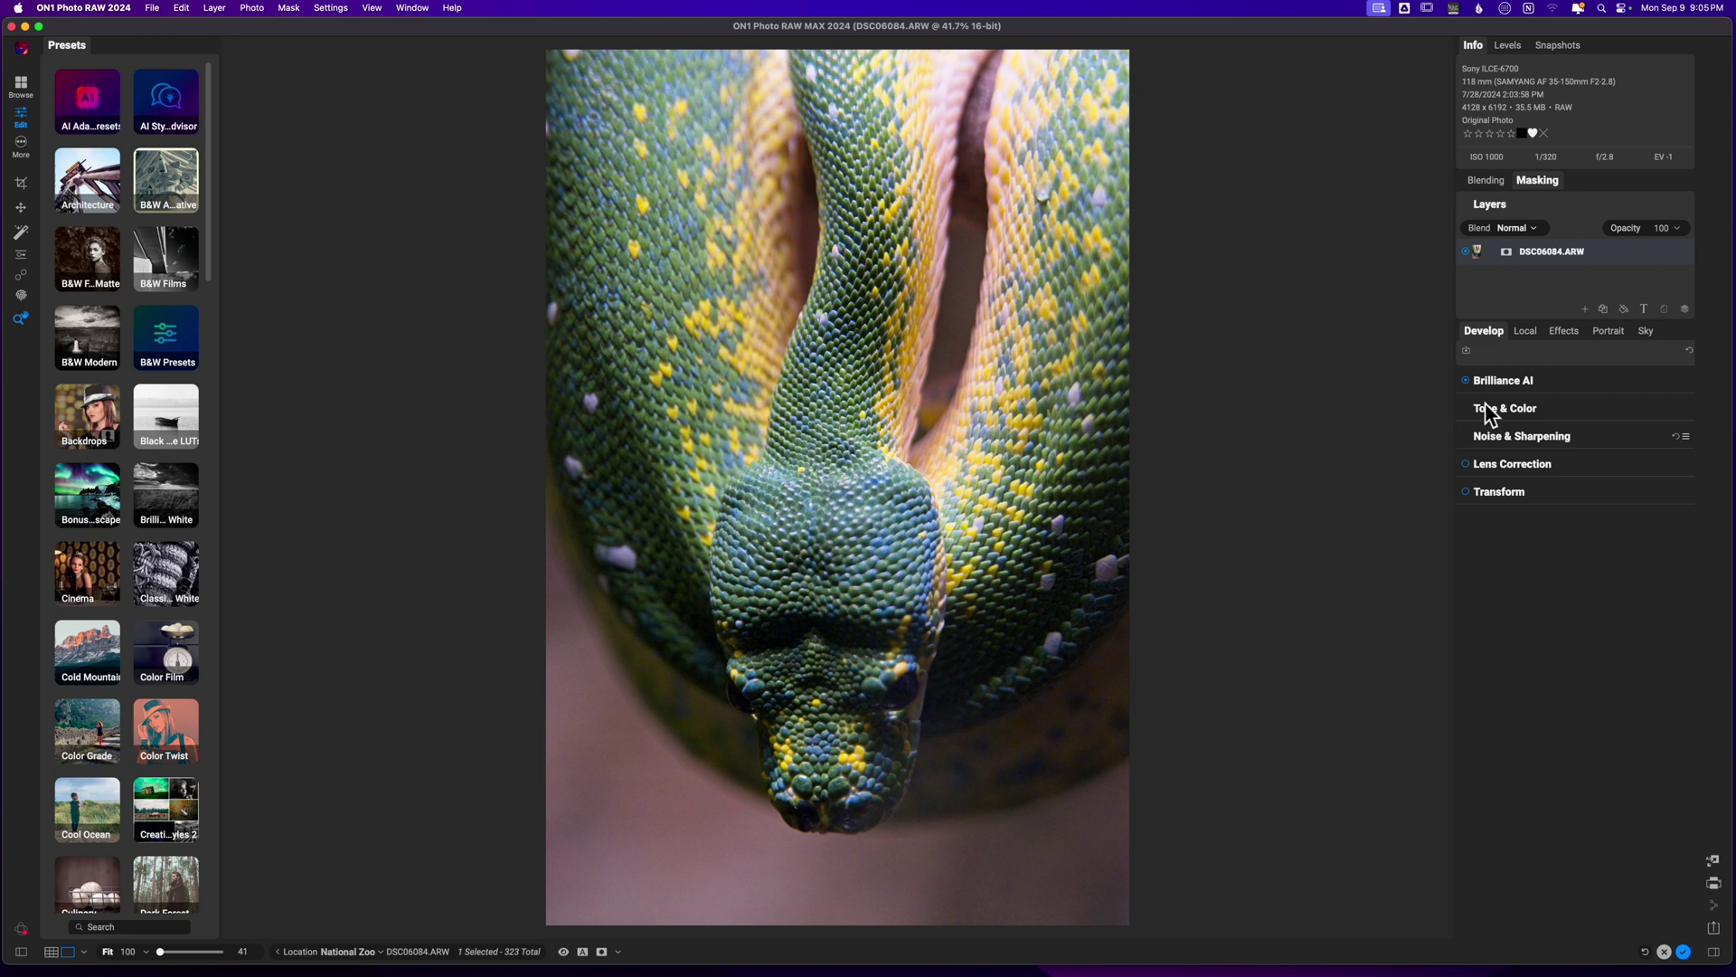
key(backslash)
key(backslash)
- Raise the Brilliance AI Amount to 138 and compare before and after
click(1497, 384)
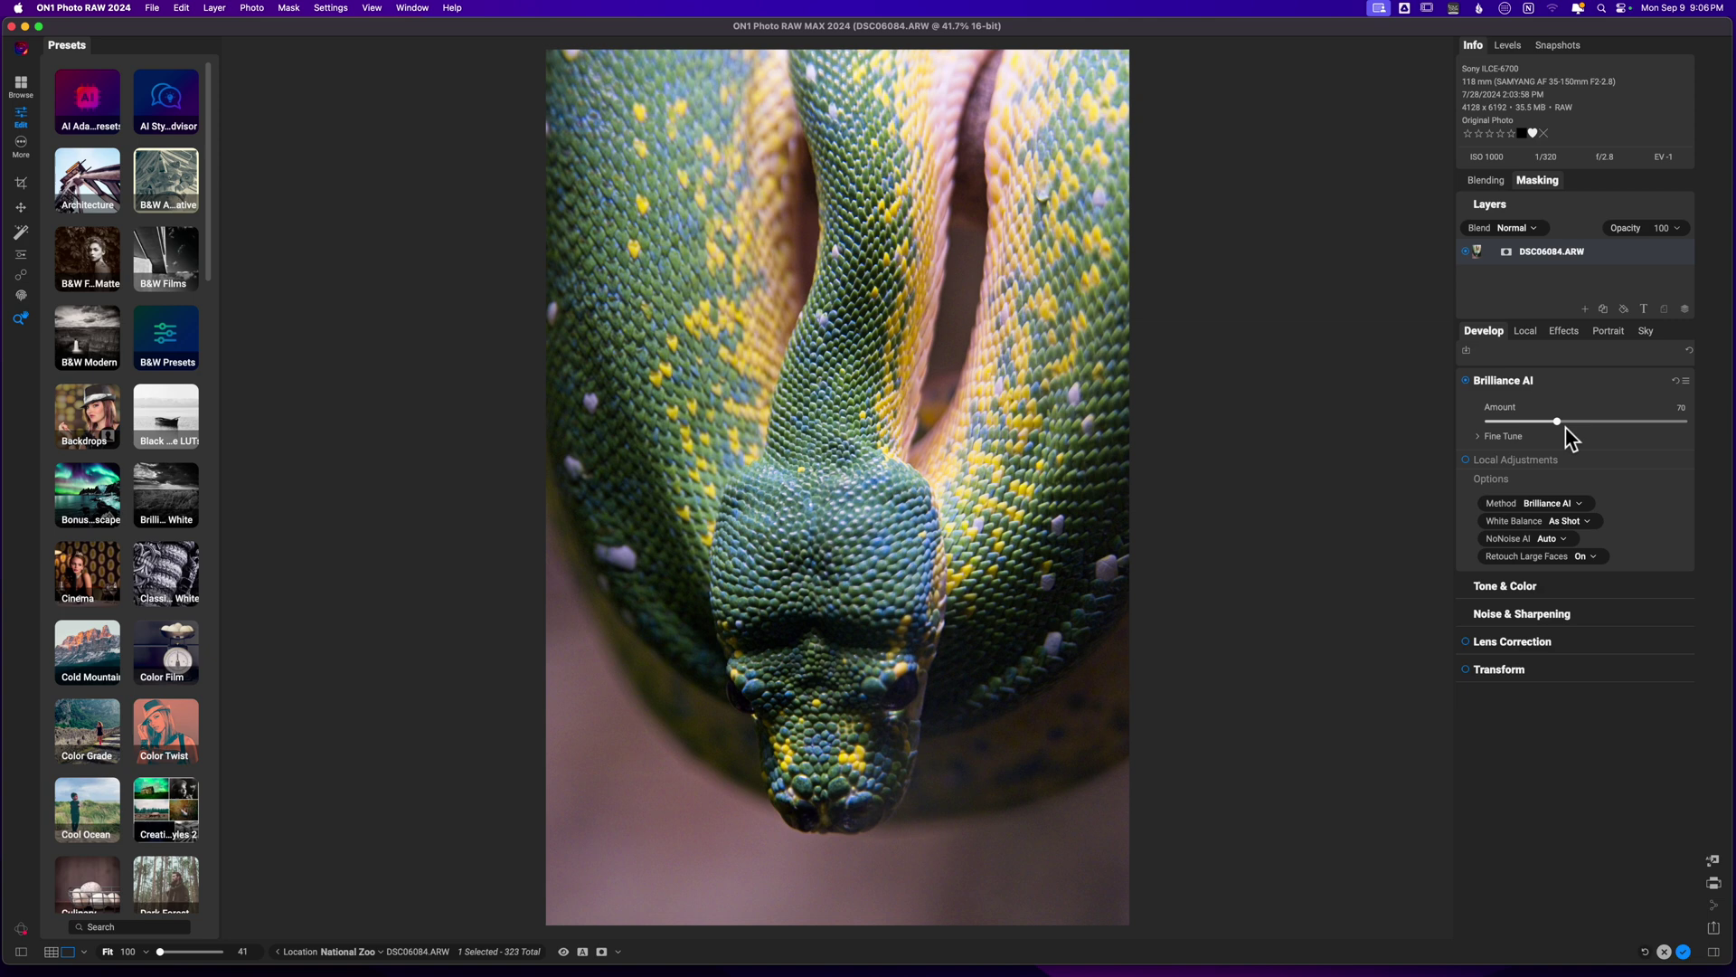
drag(1555, 422, 1623, 425)
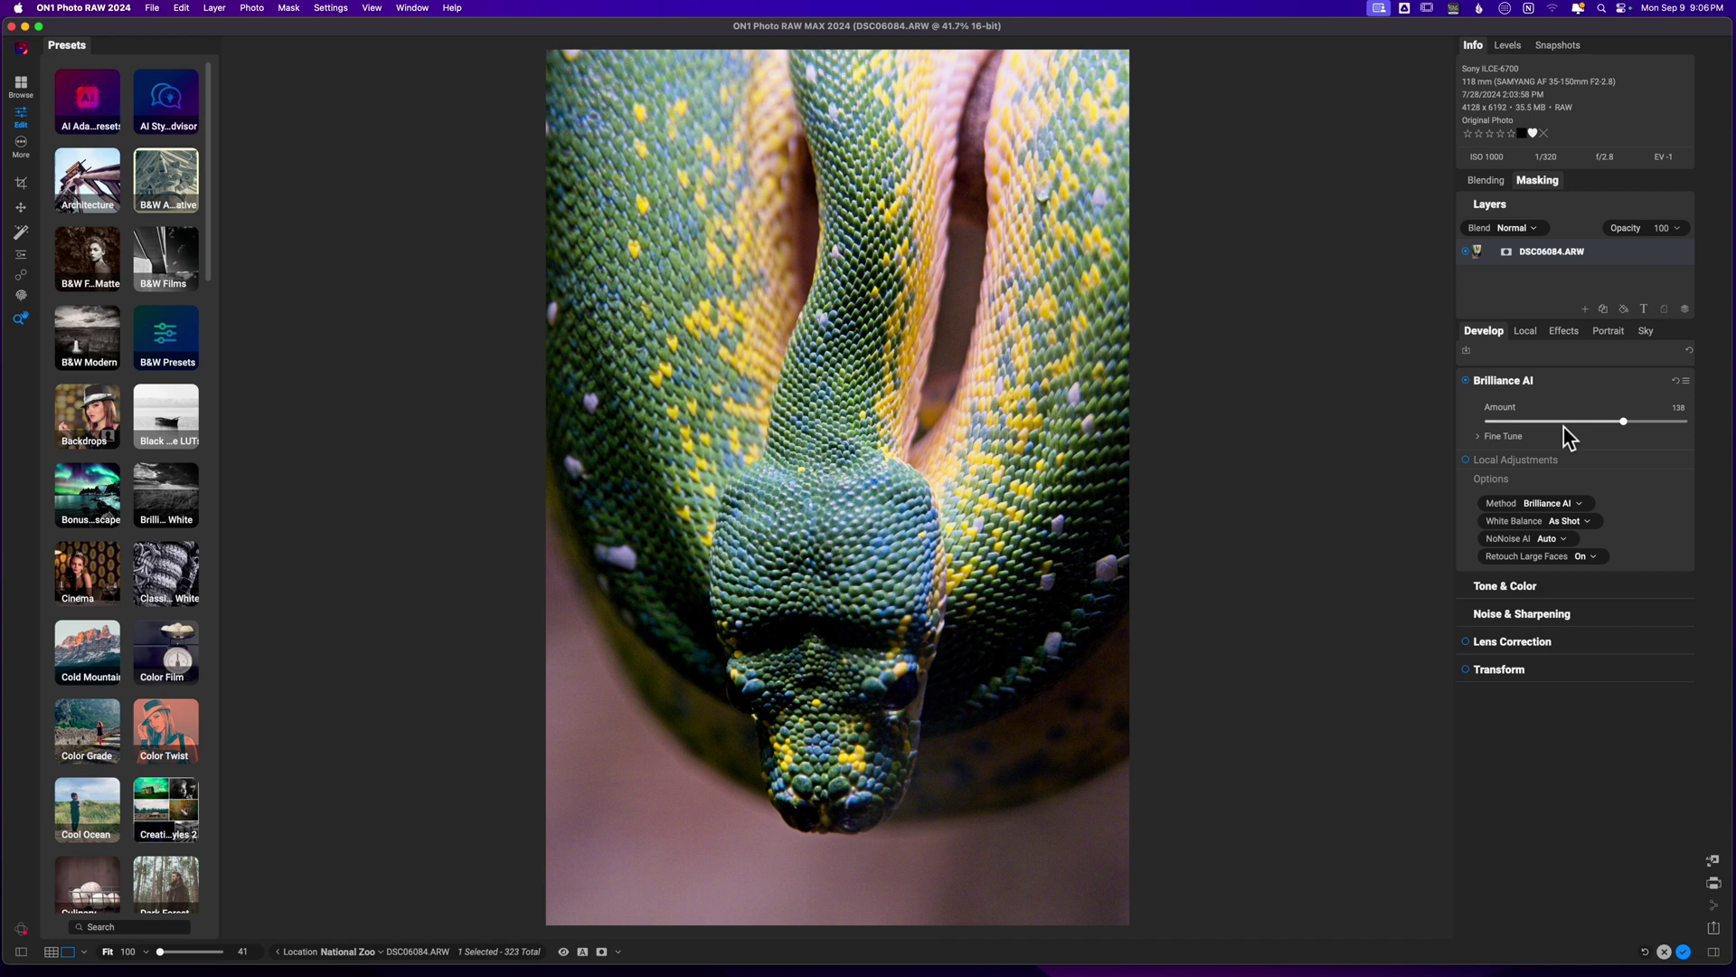
key(backslash)
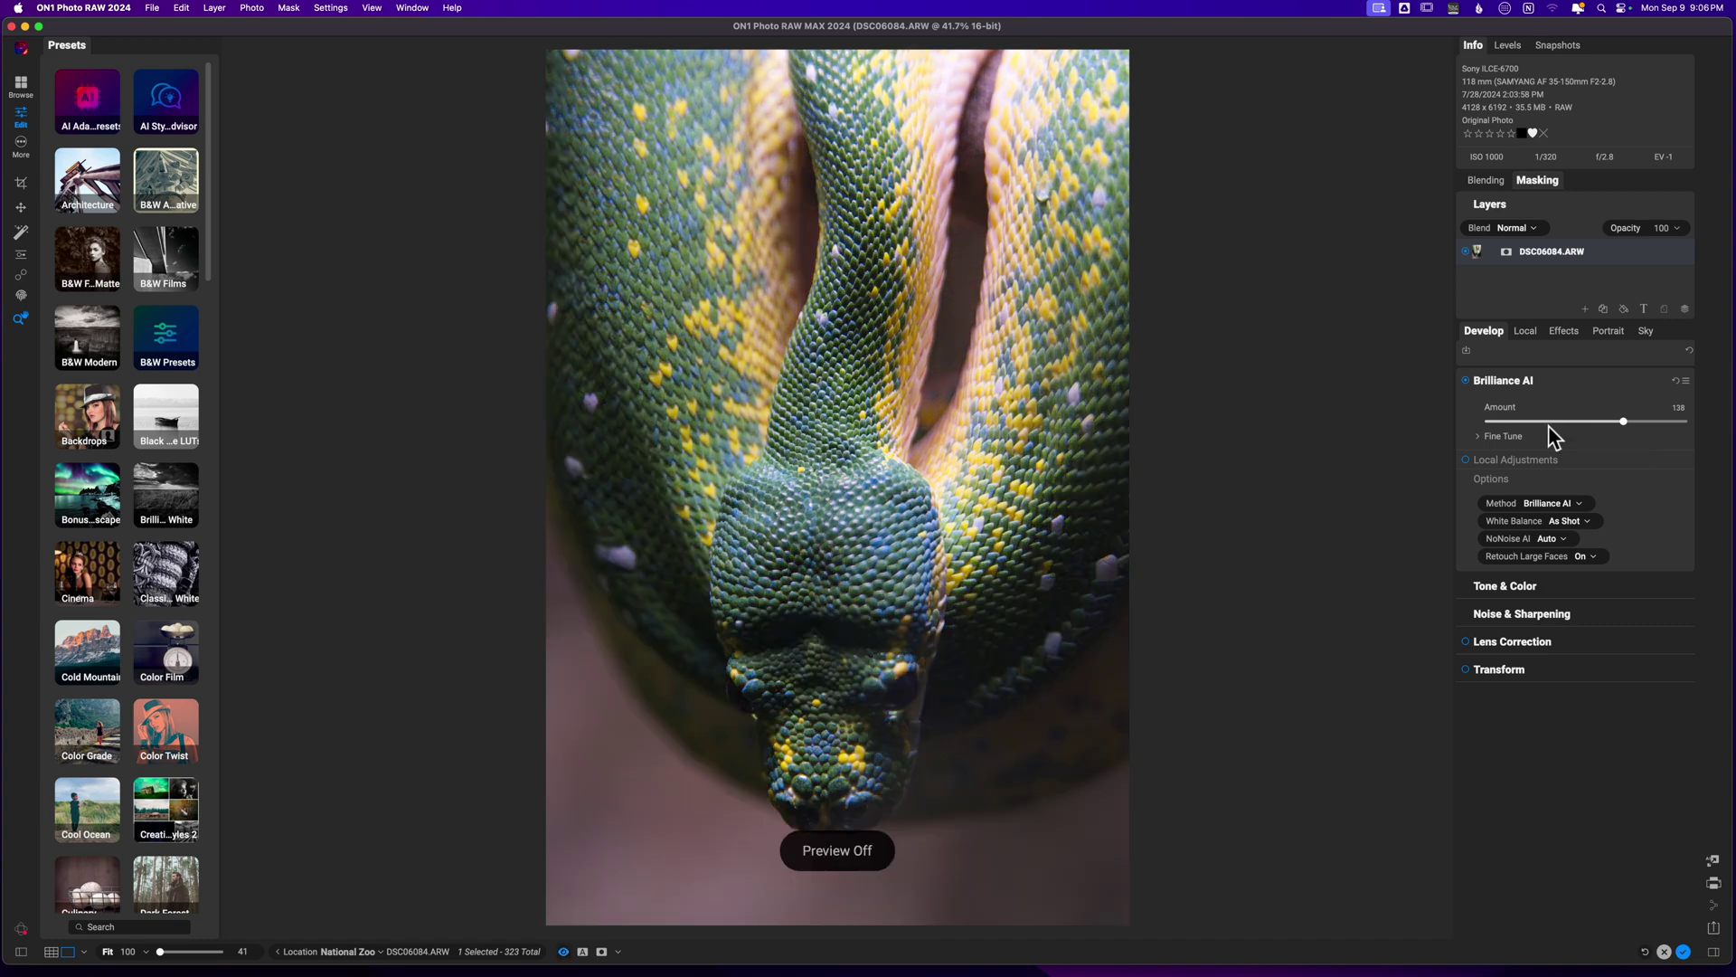
key(backslash)
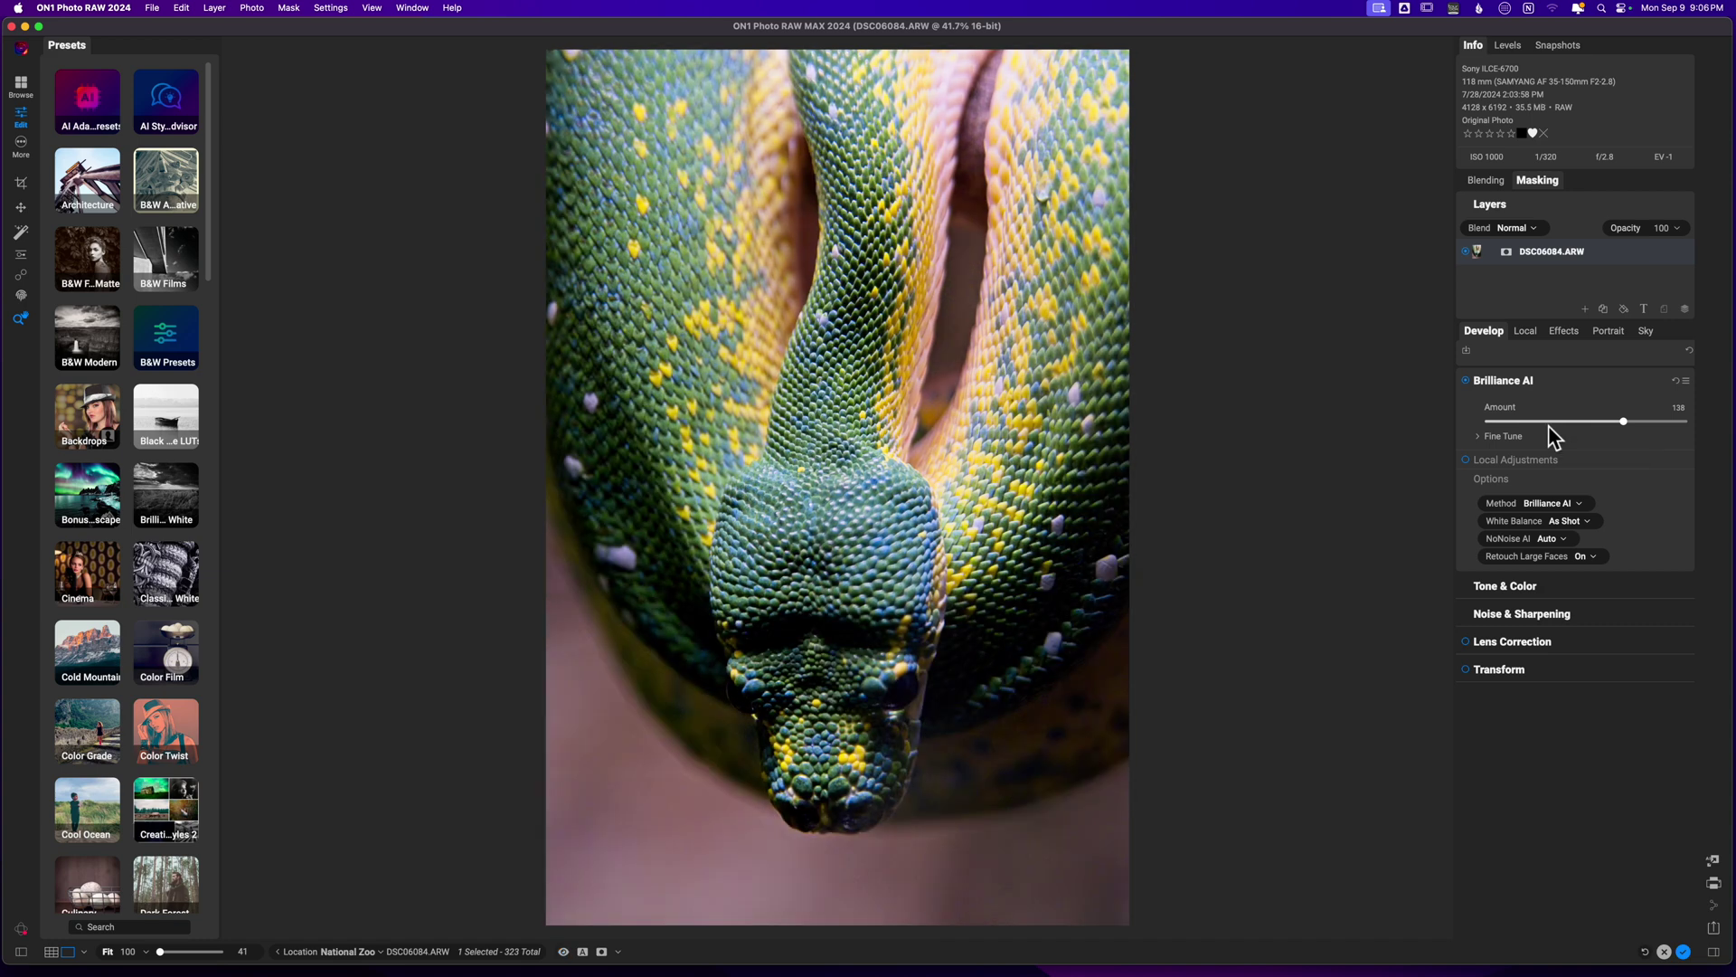
key(backslash)
key(backslash)
- Add a local adjustment layer with exposure reset to 0 and an inverted mask covering the whole photo
click(1525, 332)
click(1570, 351)
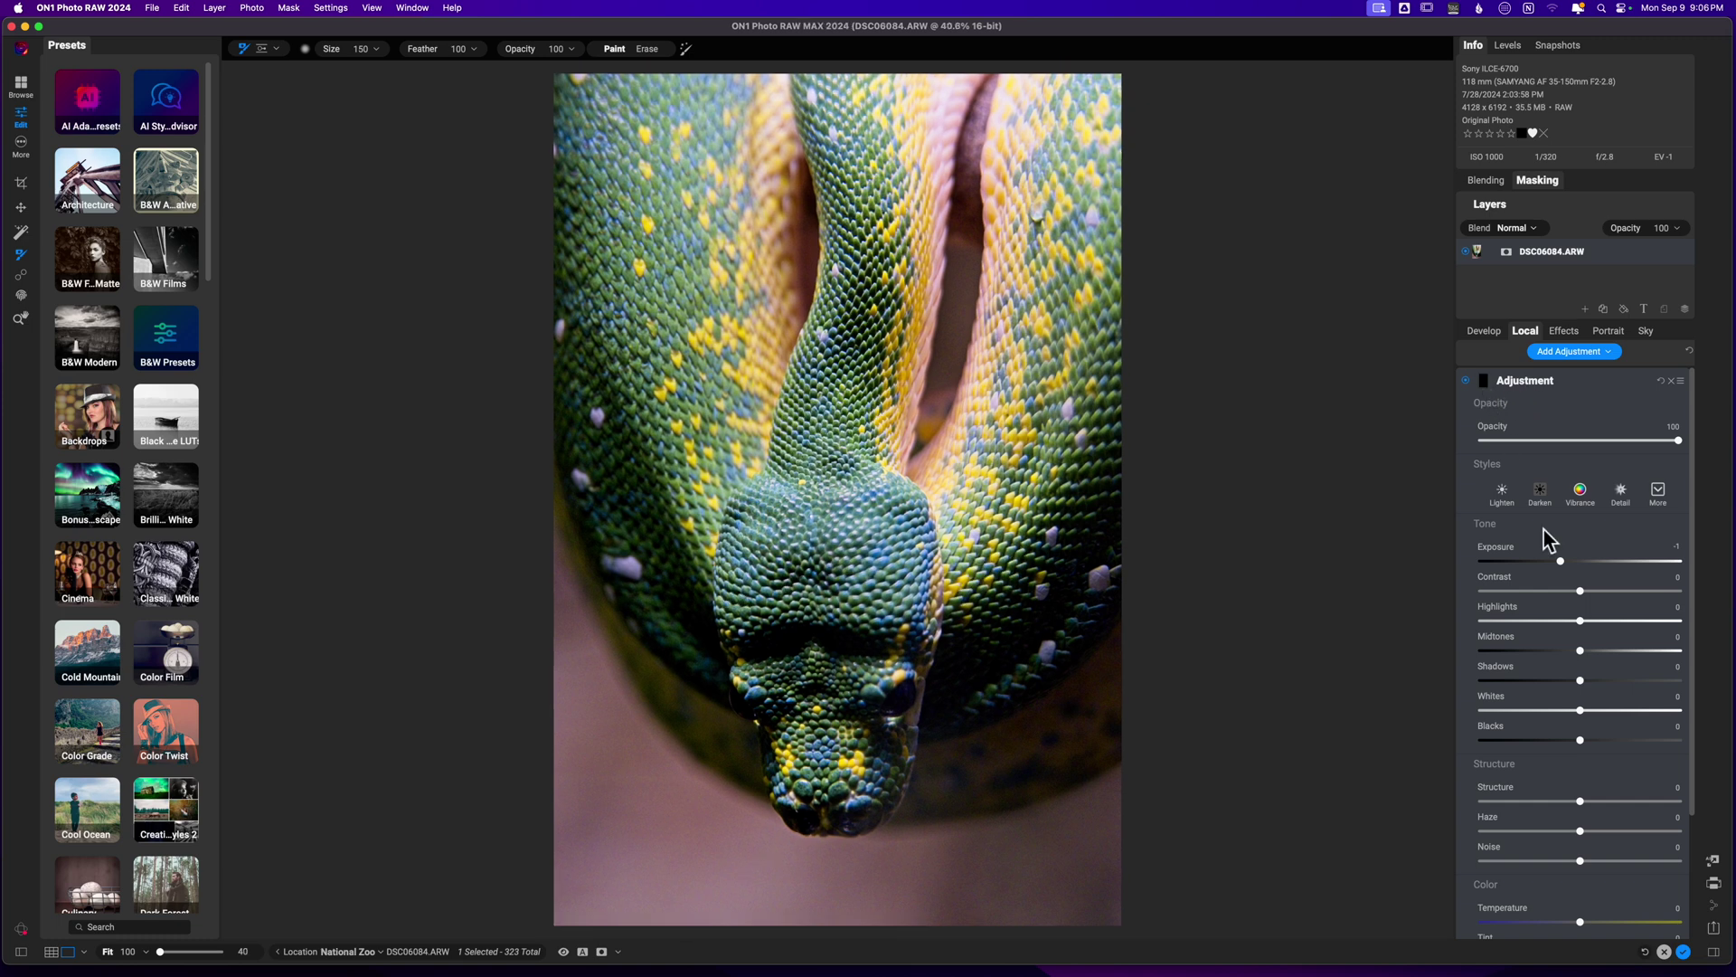
double_click(1511, 555)
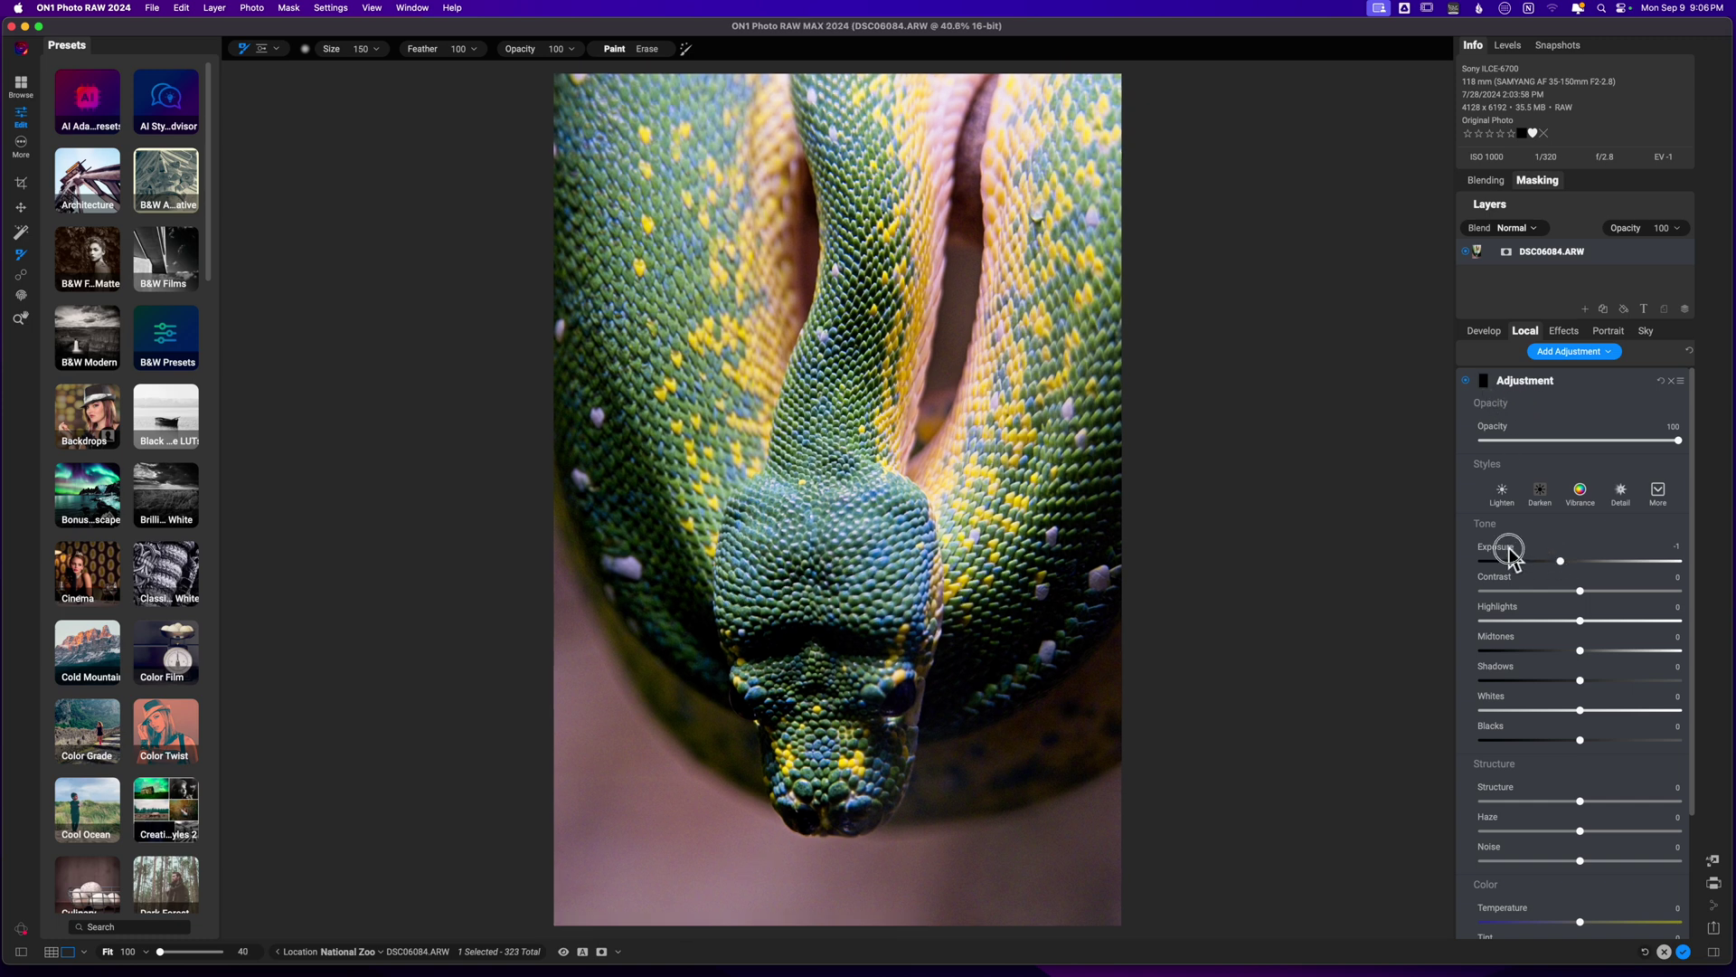
click(1484, 384)
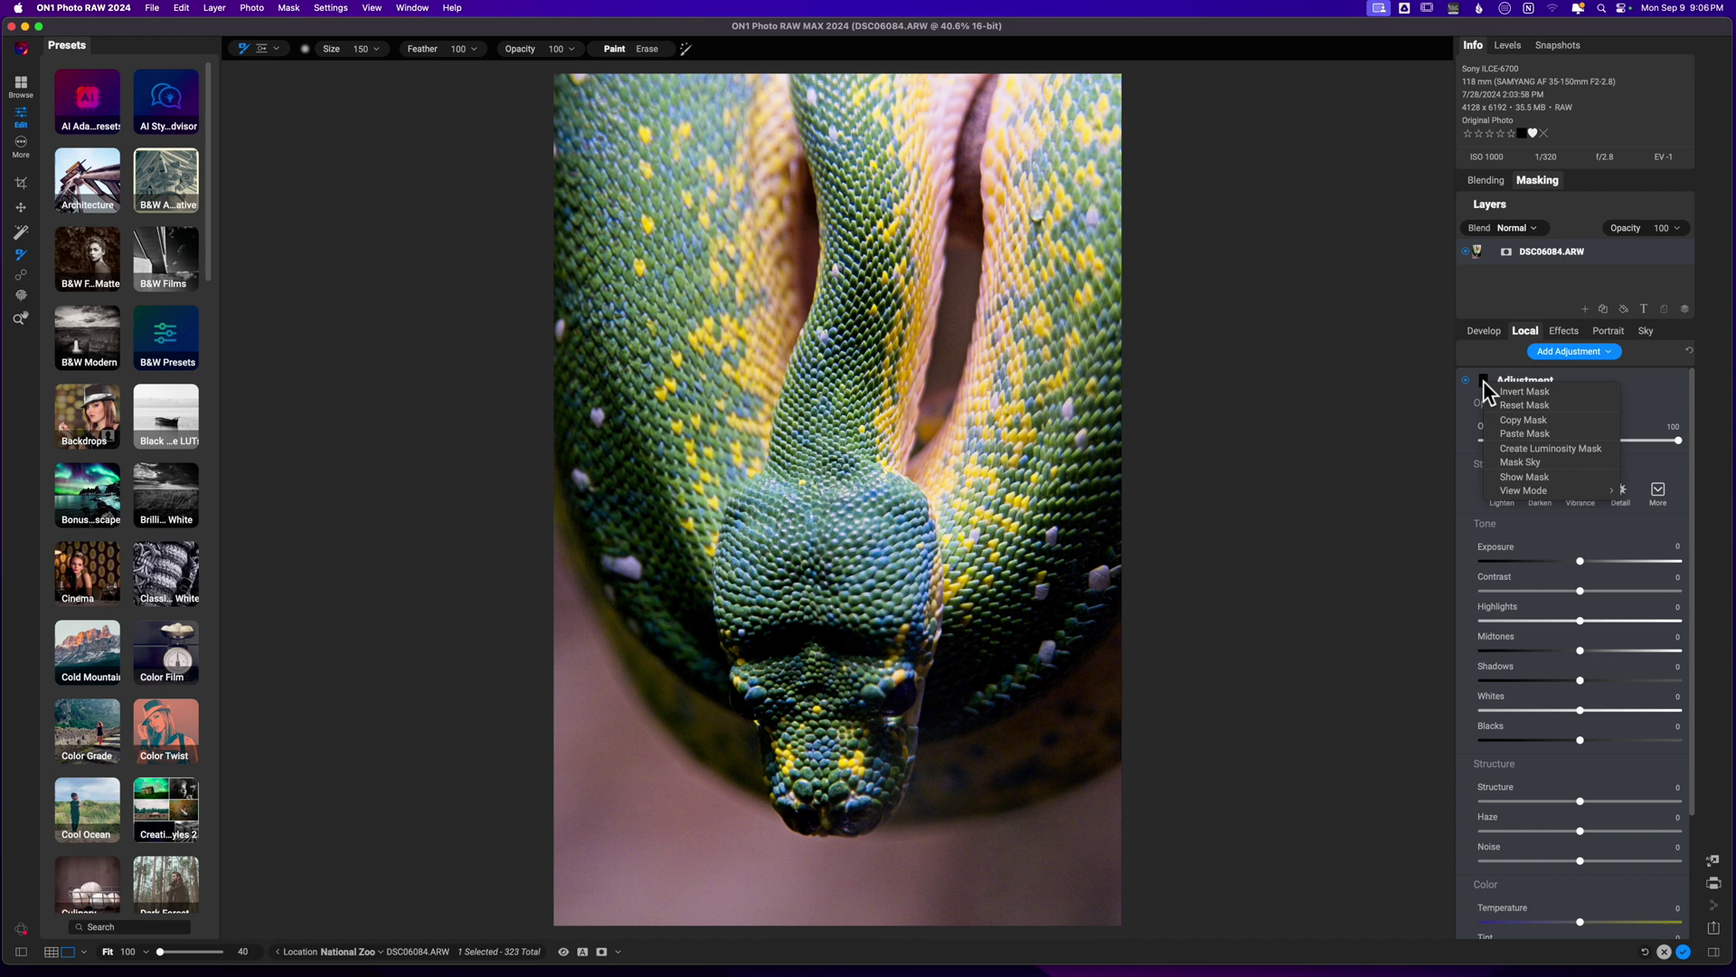
click(1517, 393)
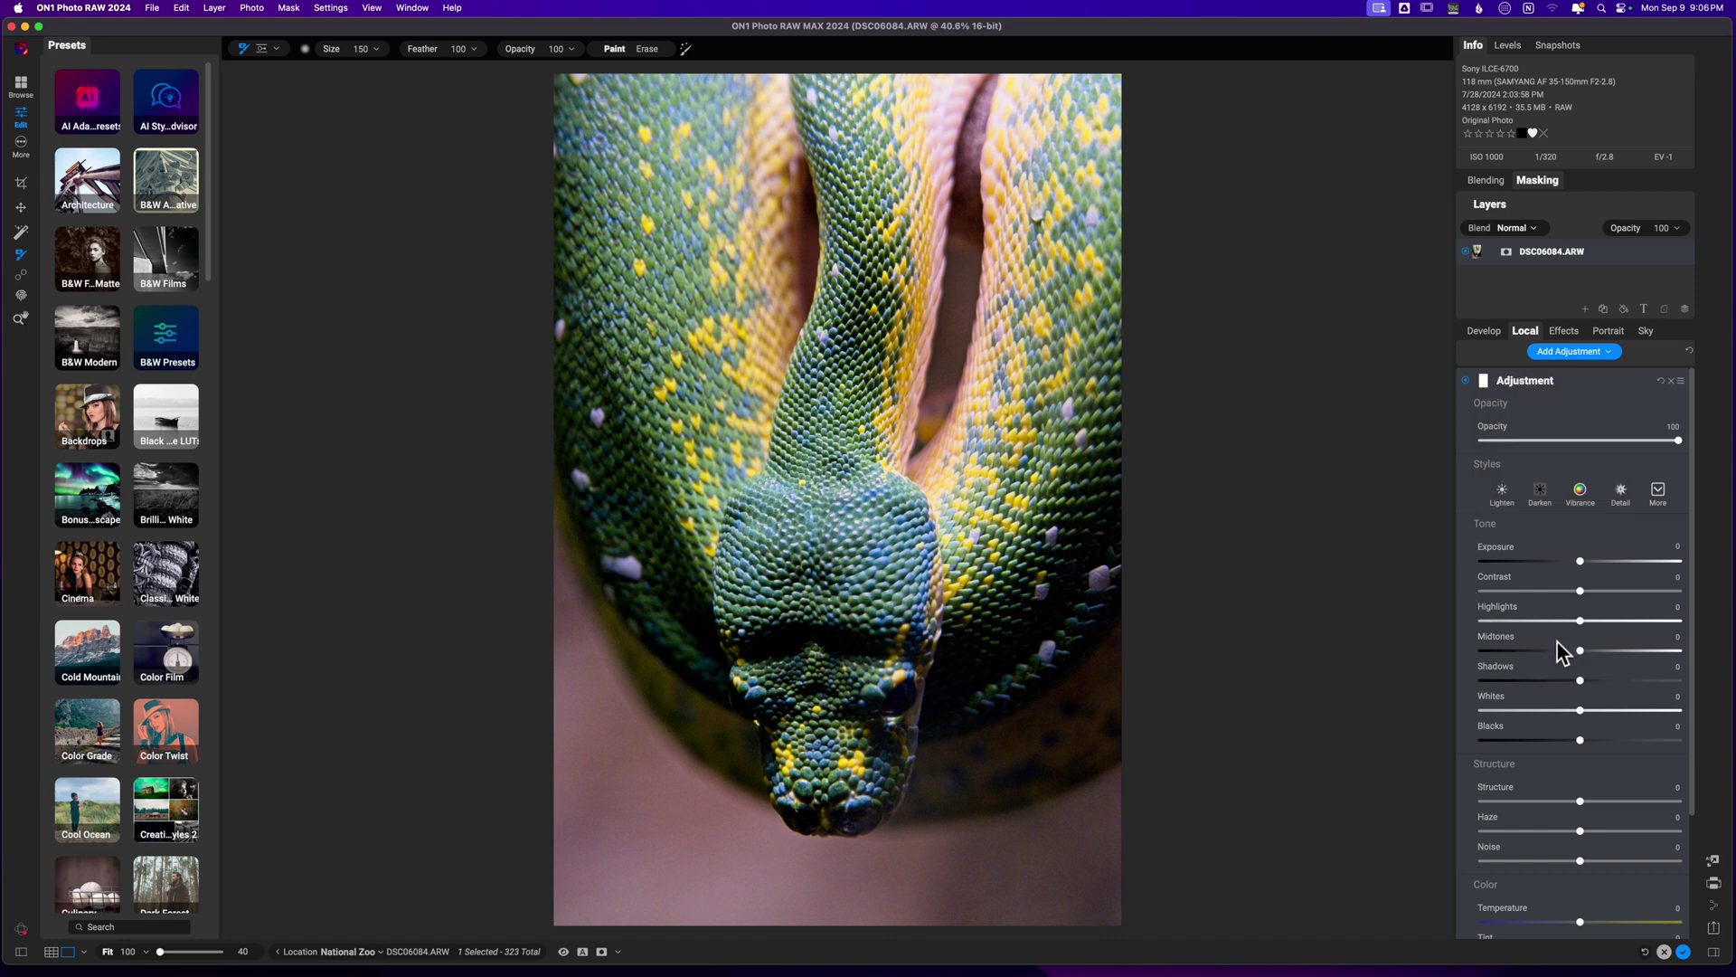
- Set the adjustment's shadows to 21, noise to -61 and exposure to 0.15
drag(1580, 680, 1673, 687)
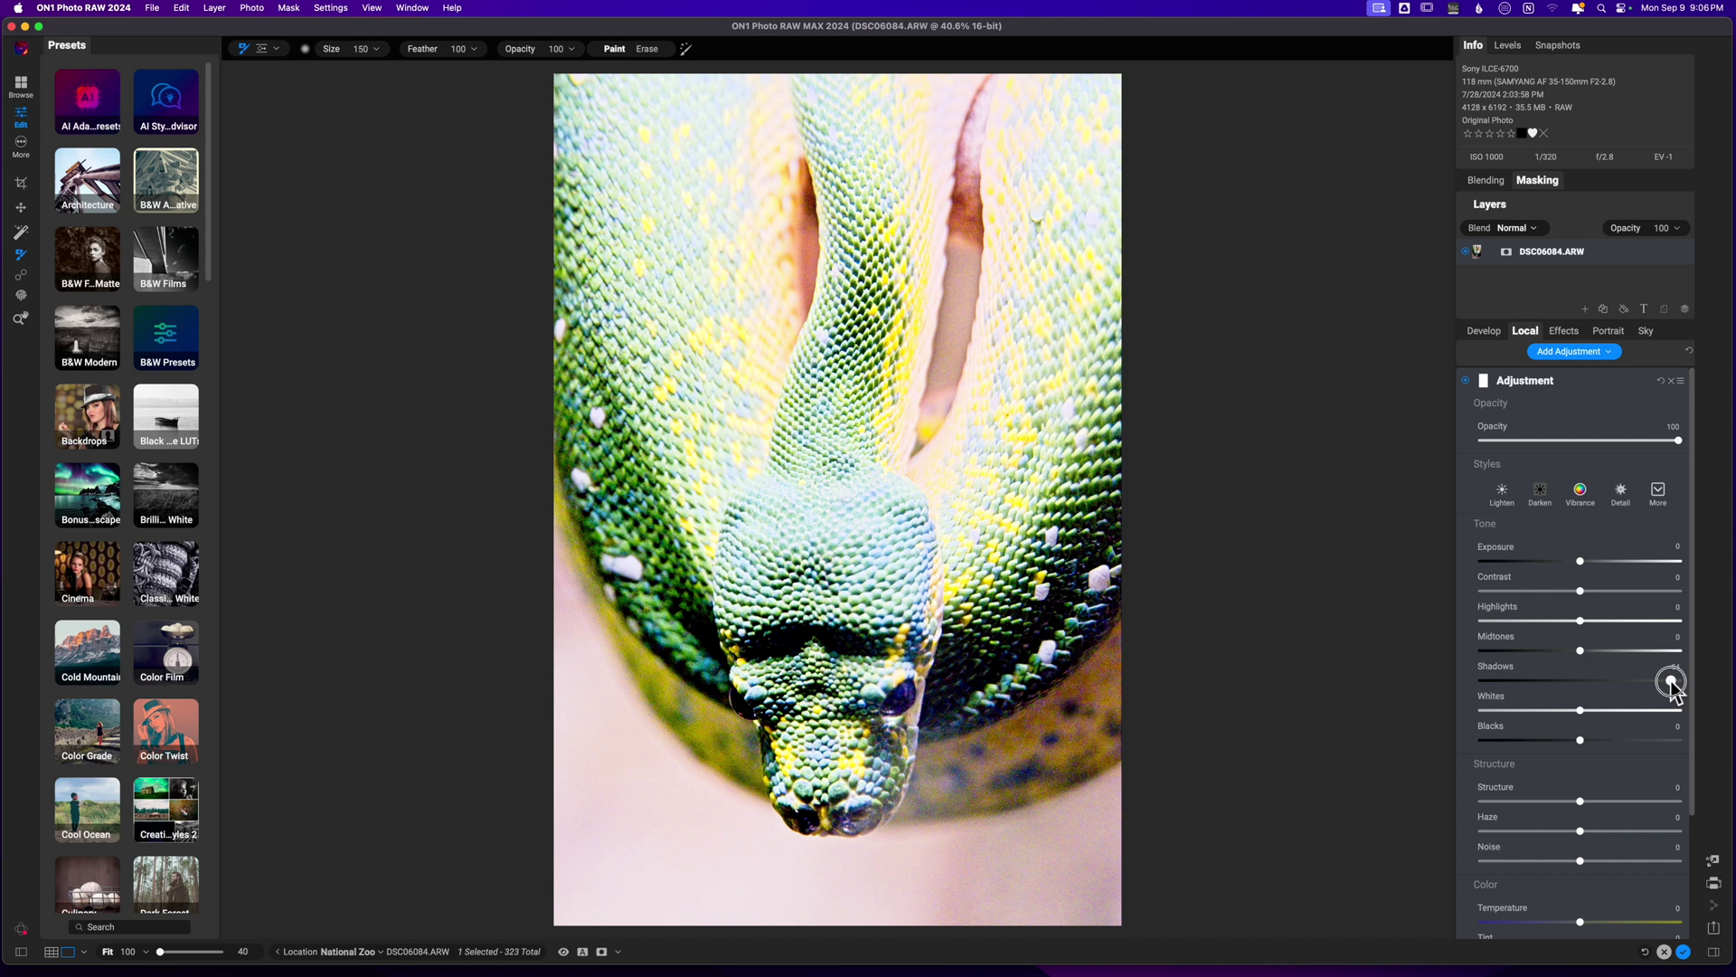
drag(1673, 689, 1612, 691)
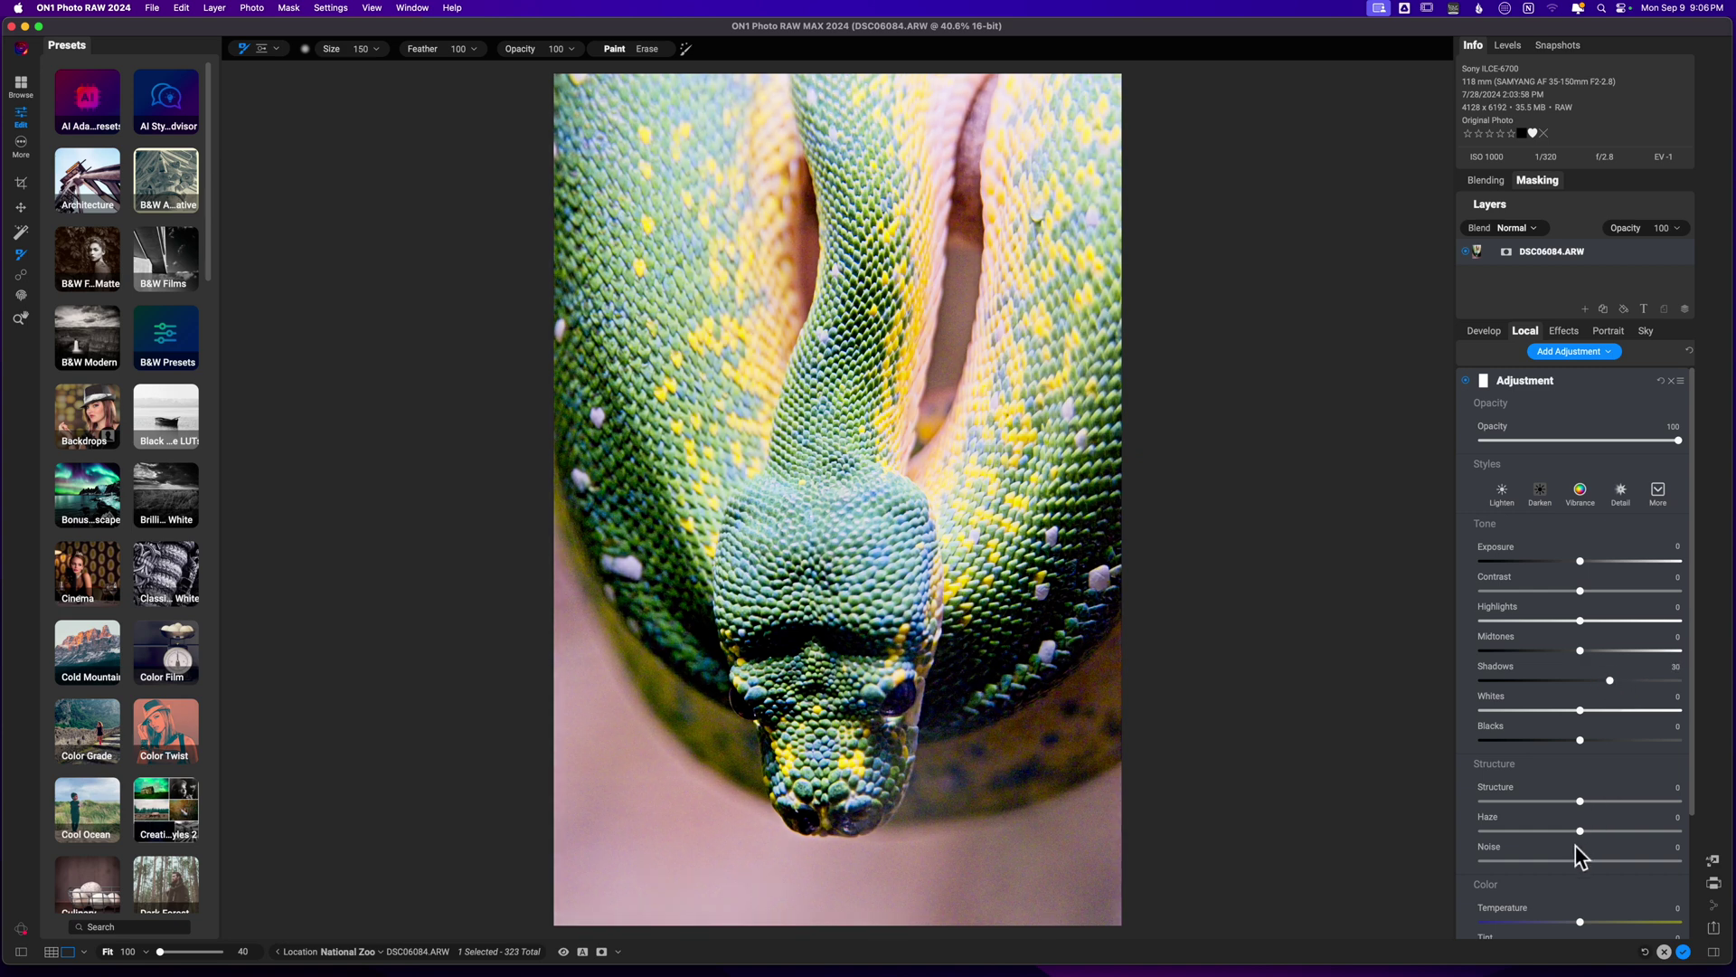
drag(1581, 861, 1492, 867)
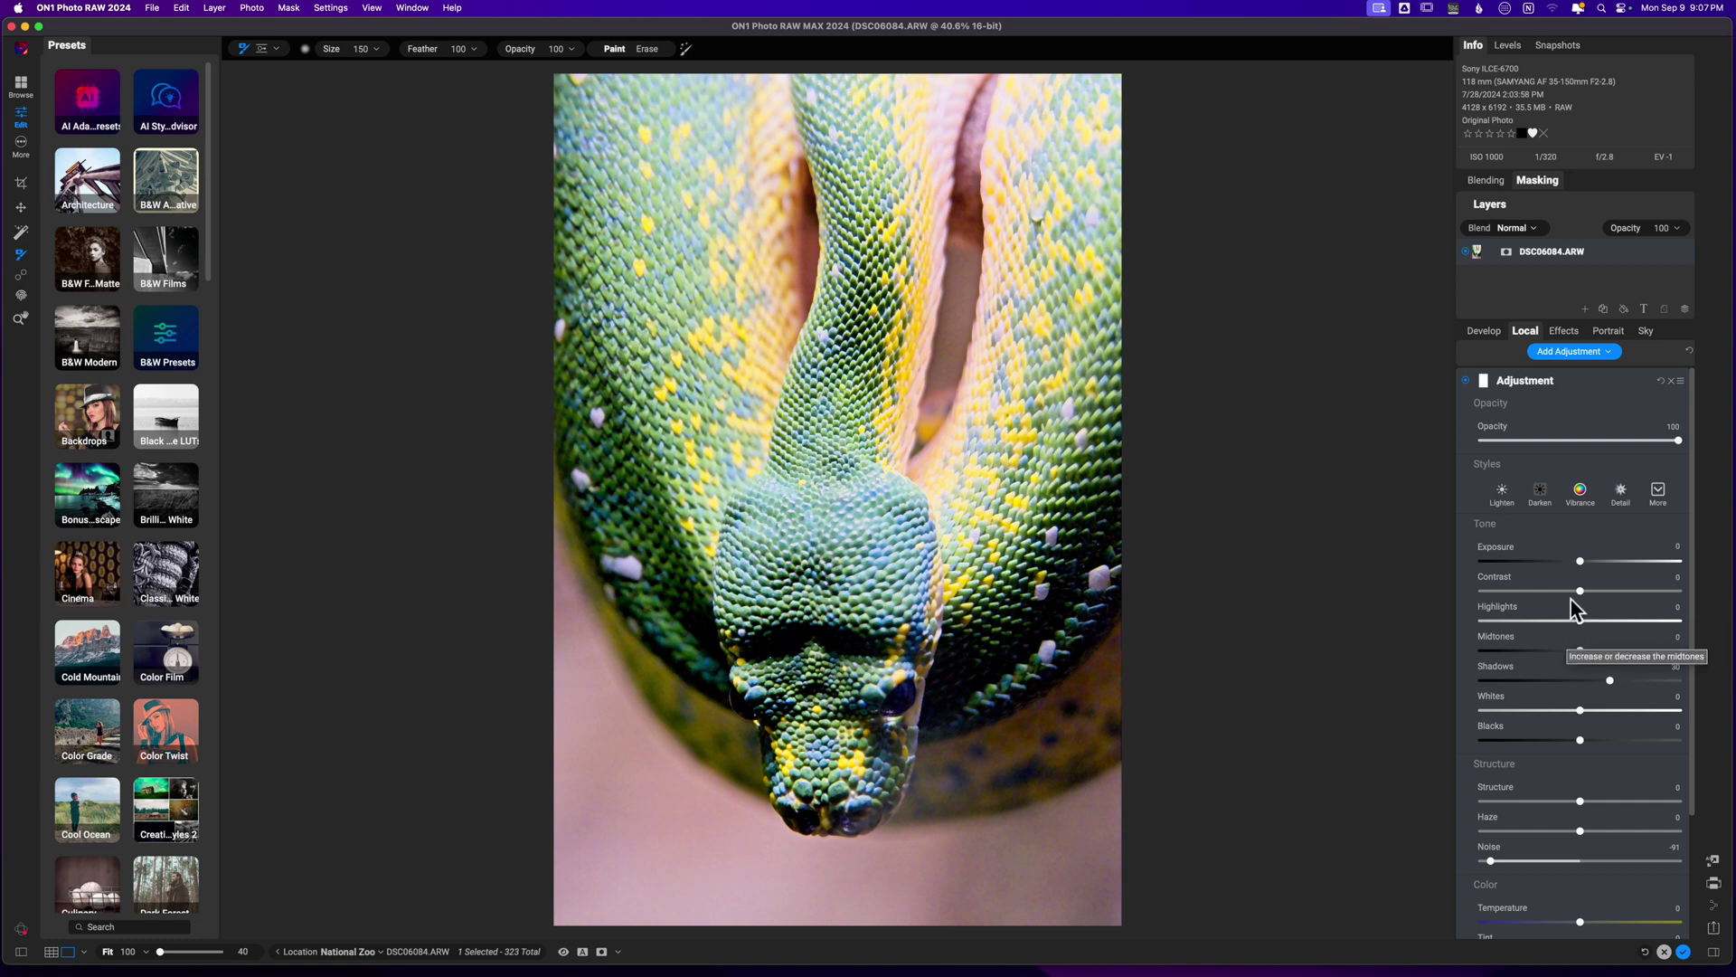
mouse_move(1579, 560)
mouse_down()
mouse_move(1609, 562)
mouse_move(1582, 561)
mouse_up()
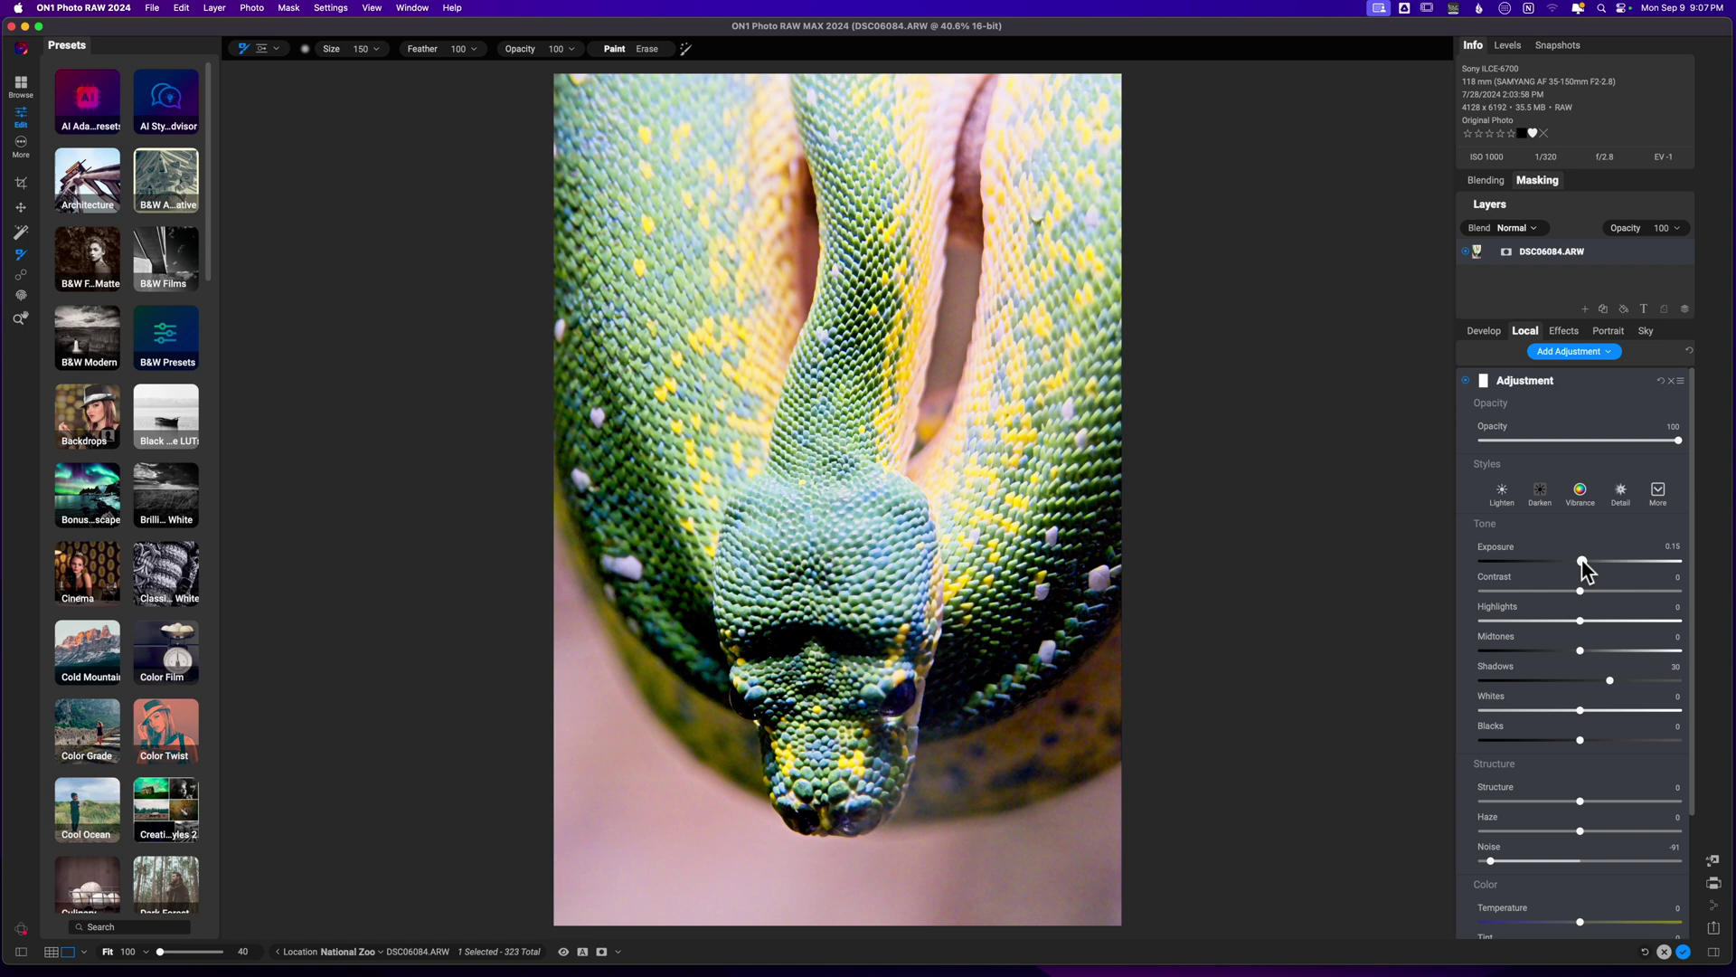
drag(1609, 680, 1601, 680)
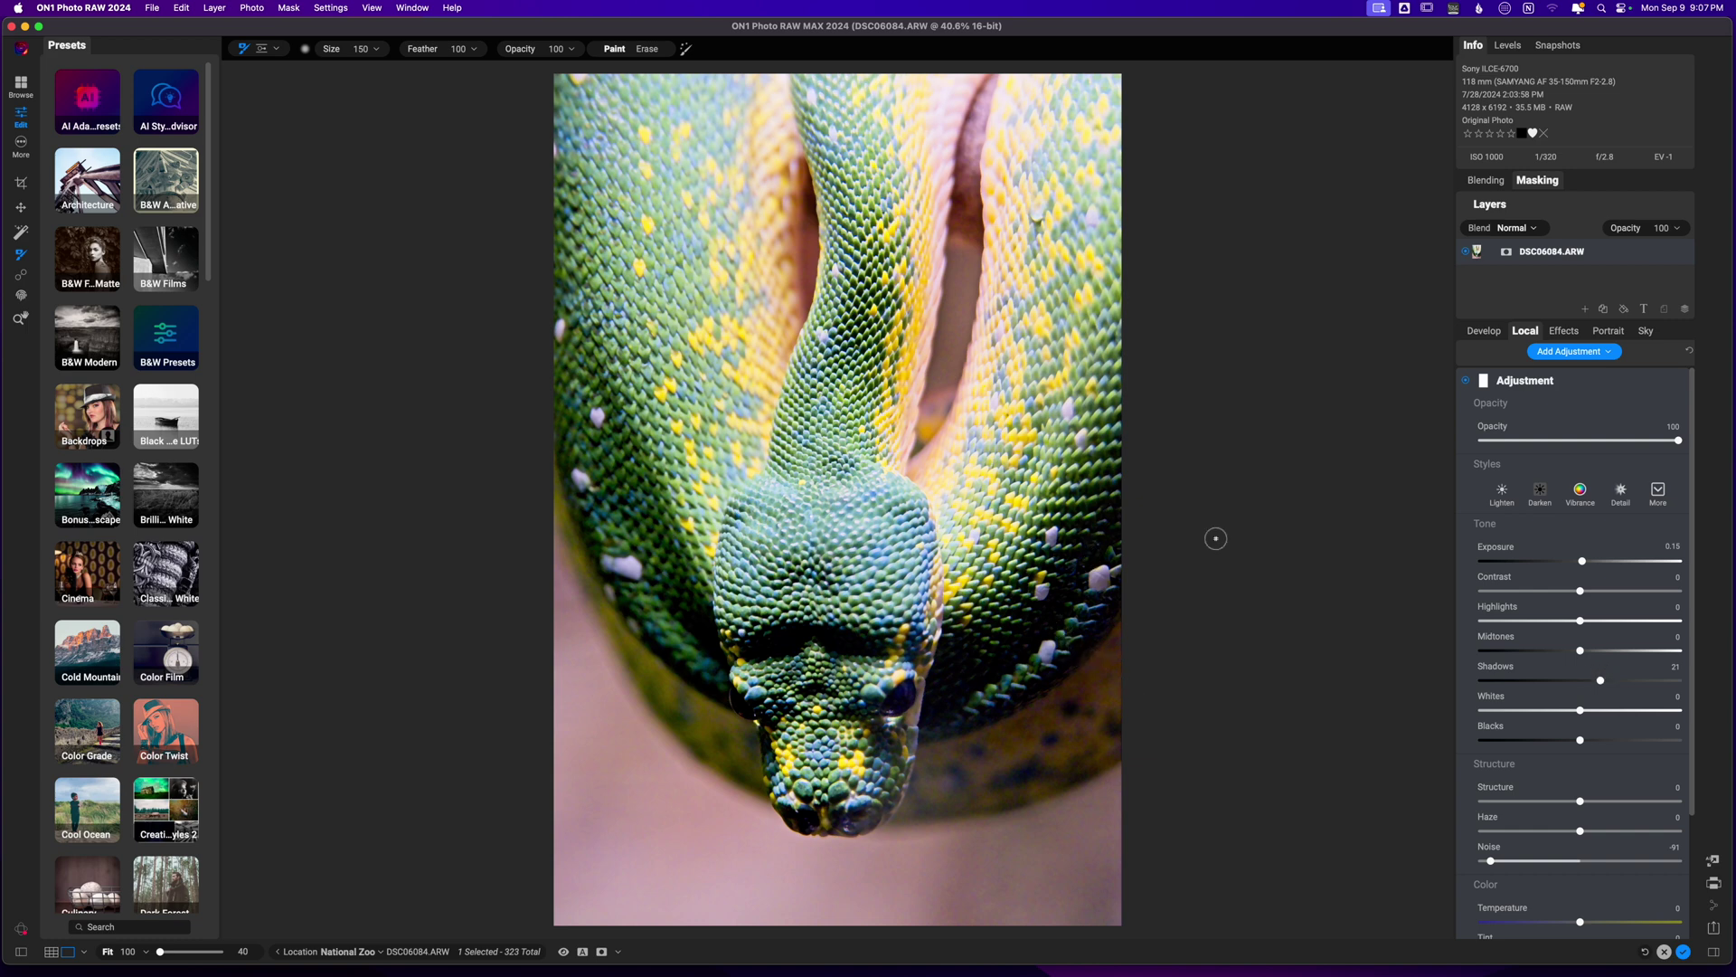
- Clear the adjustment mask, size the brush, and brush the adjustment over the snake's head
click(1486, 390)
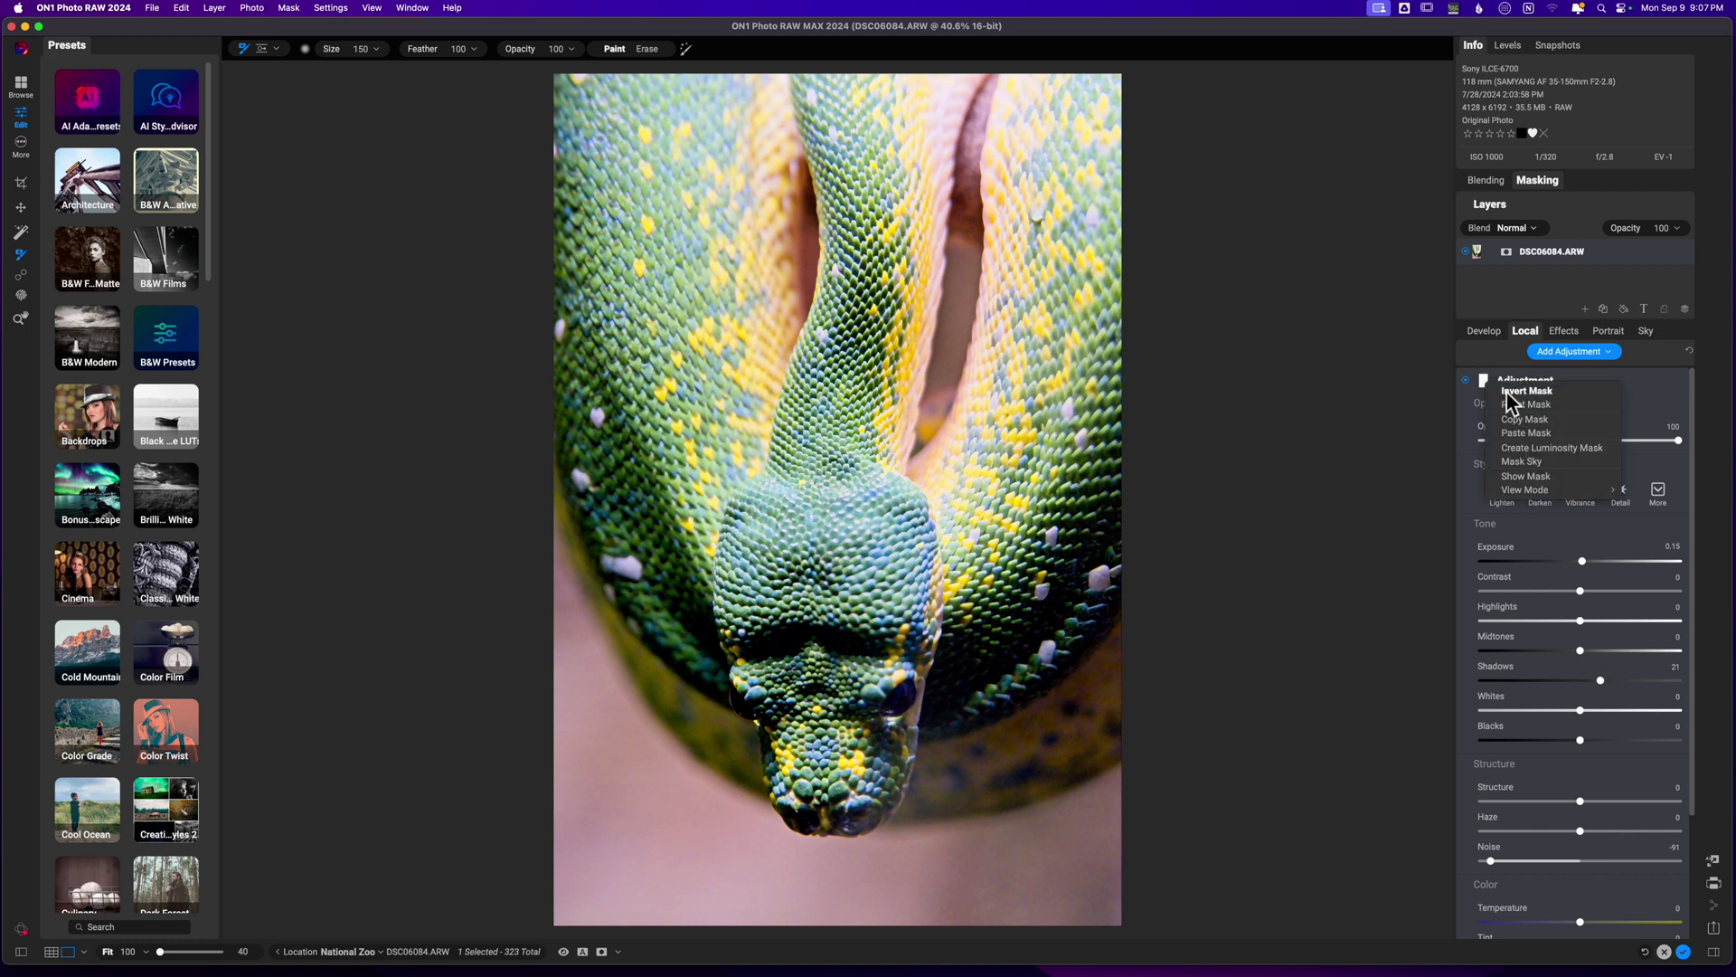
click(1537, 407)
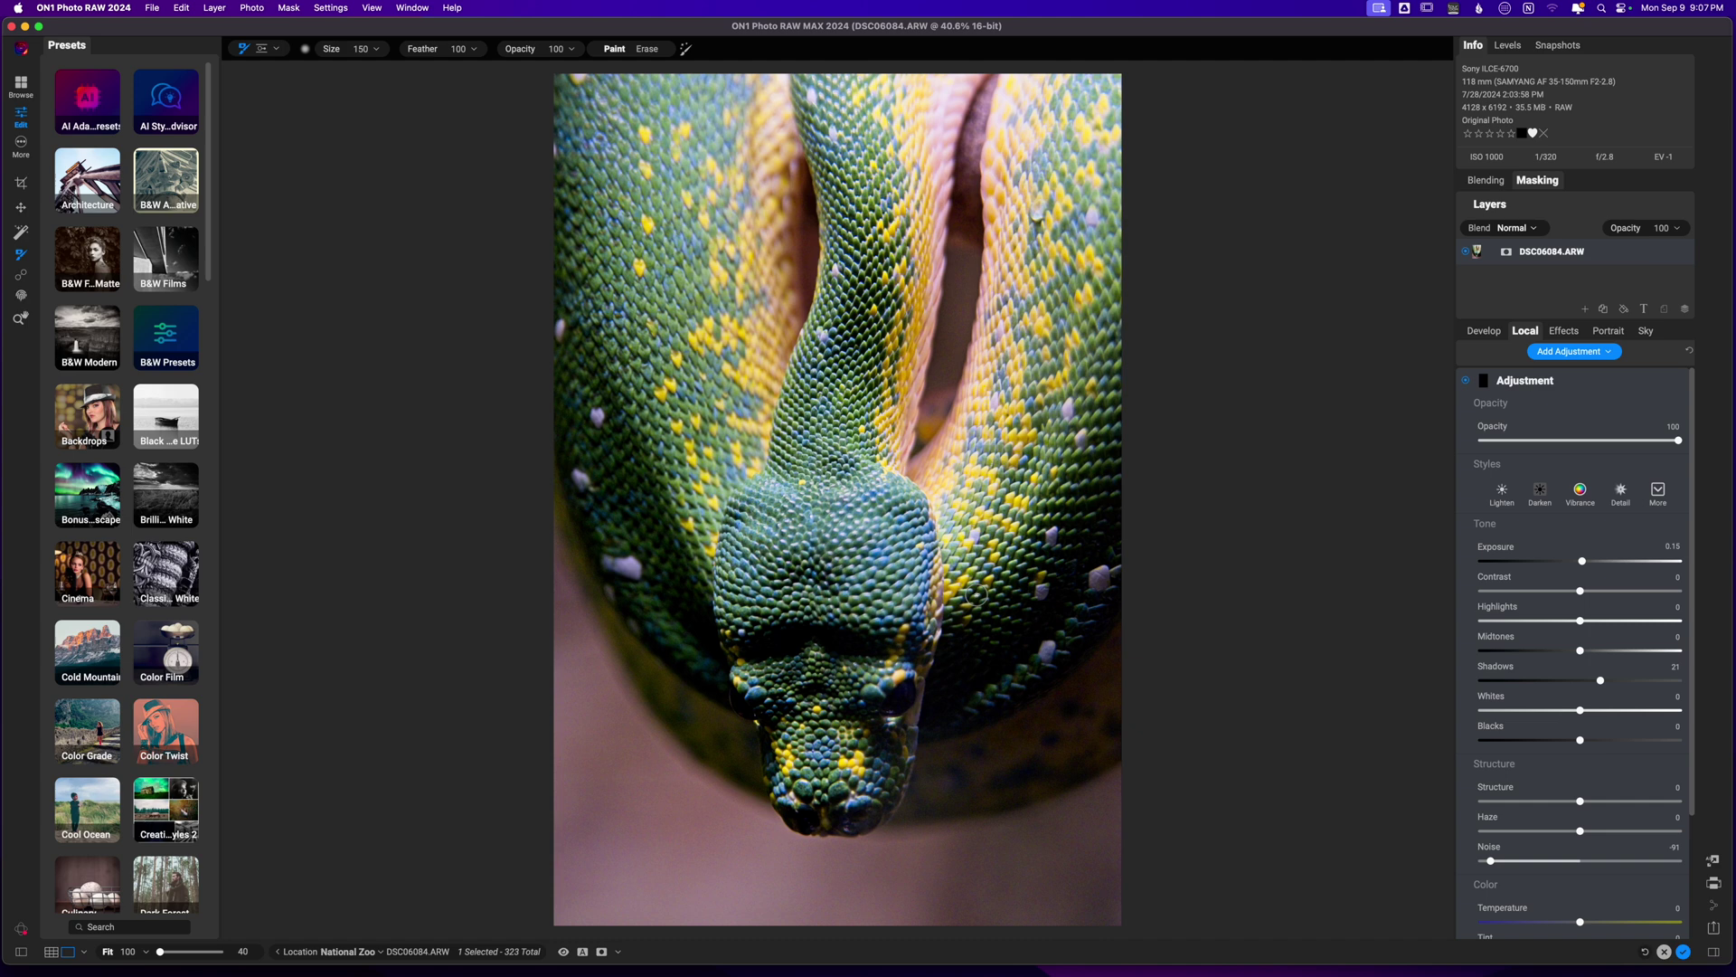
key(bracketright)
key(bracketright)
key(bracketright)
key(bracketright)
key(bracketright)
key(bracketright)
key(bracketright)
key(bracketright)
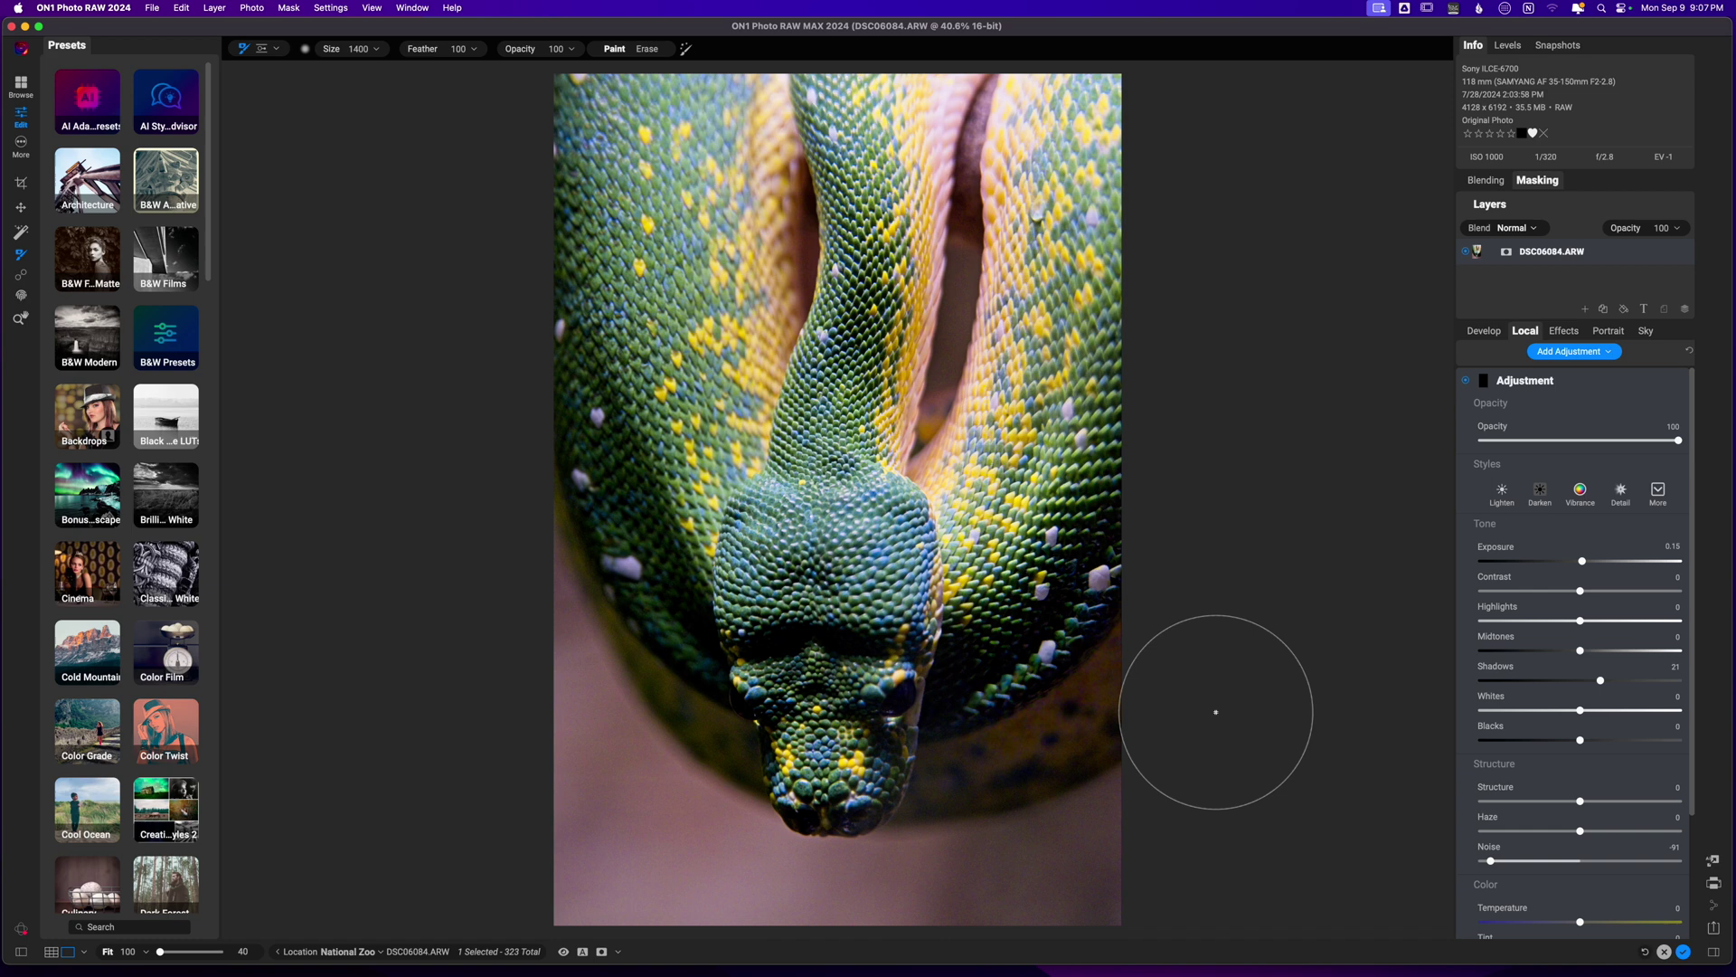
key(bracketleft)
key(bracketleft)
key(bracketleft)
key(bracketleft)
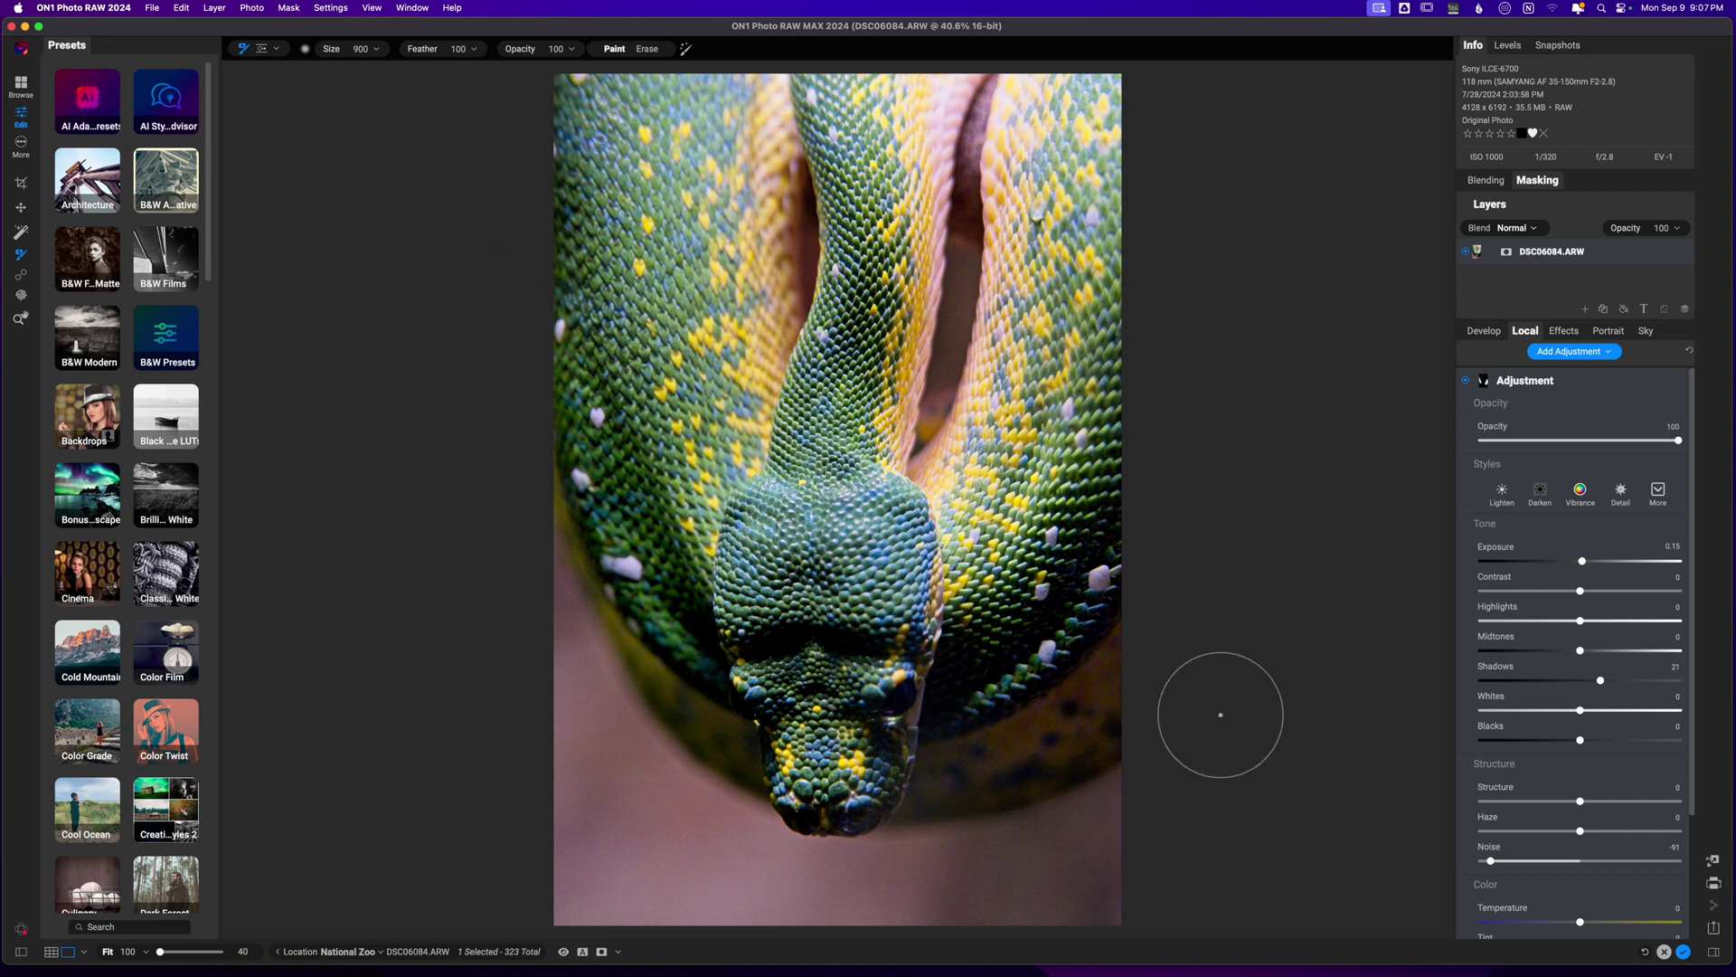
key(bracketleft)
key(bracketleft)
key(bracketleft)
key(bracketleft)
key(bracketleft)
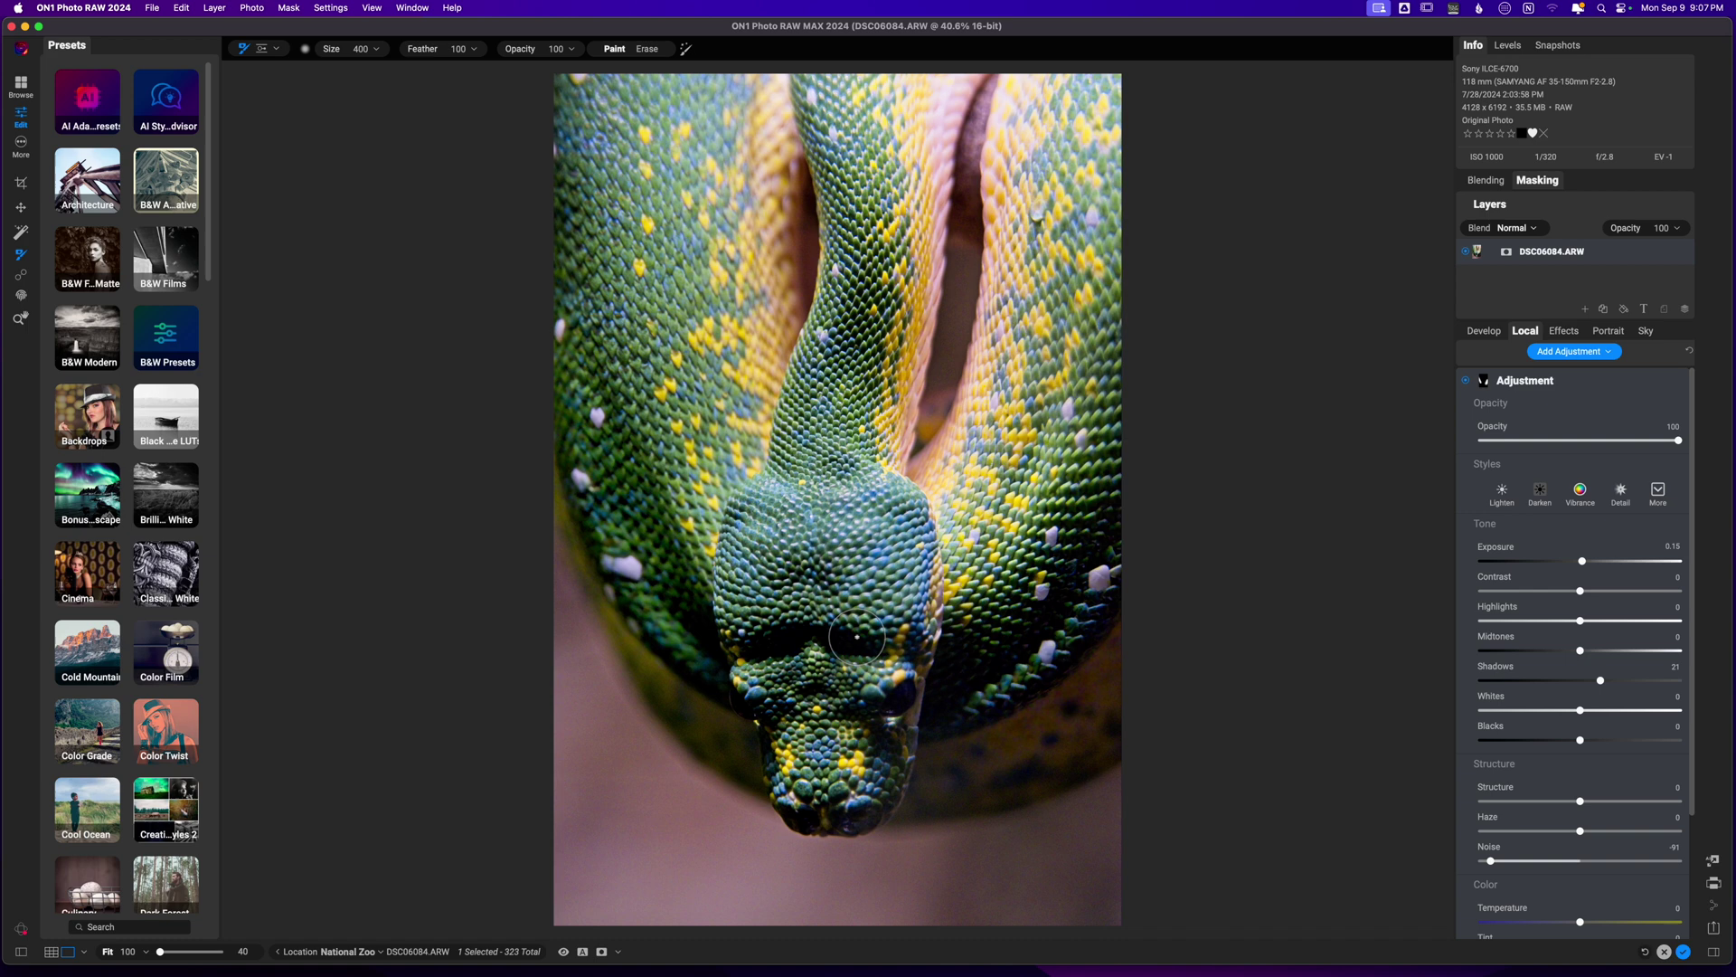
key(bracketright)
key(bracketright)
key(bracketright)
key(bracketright)
key(bracketright)
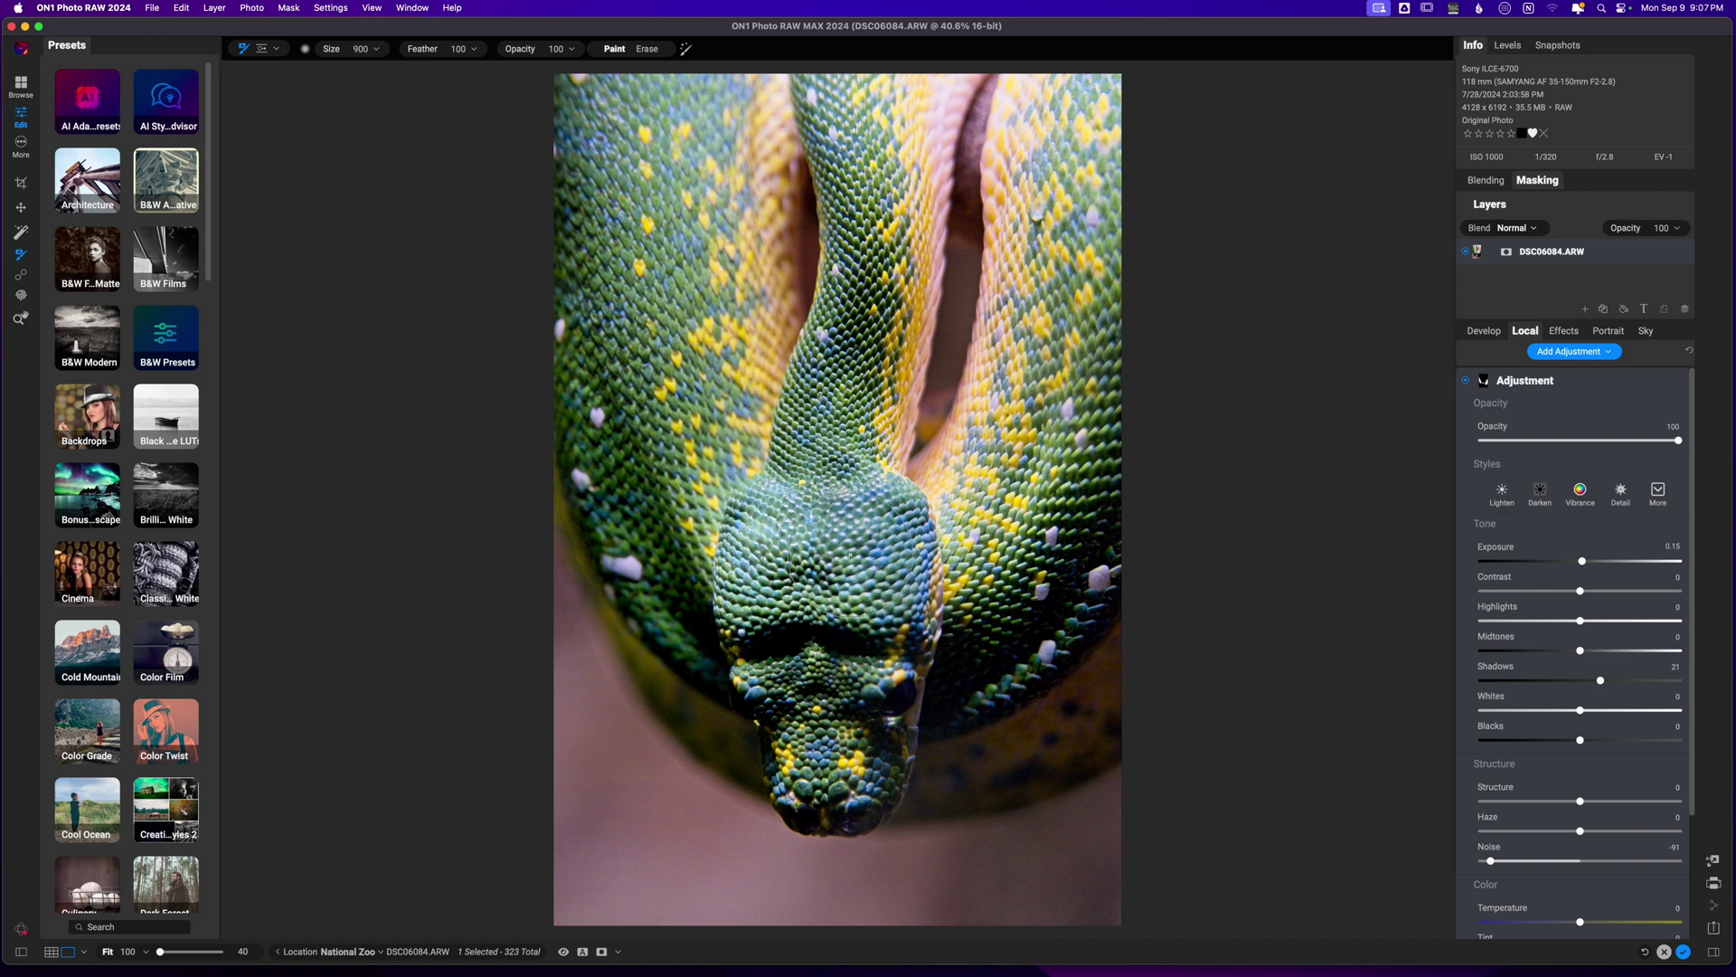
key(x)
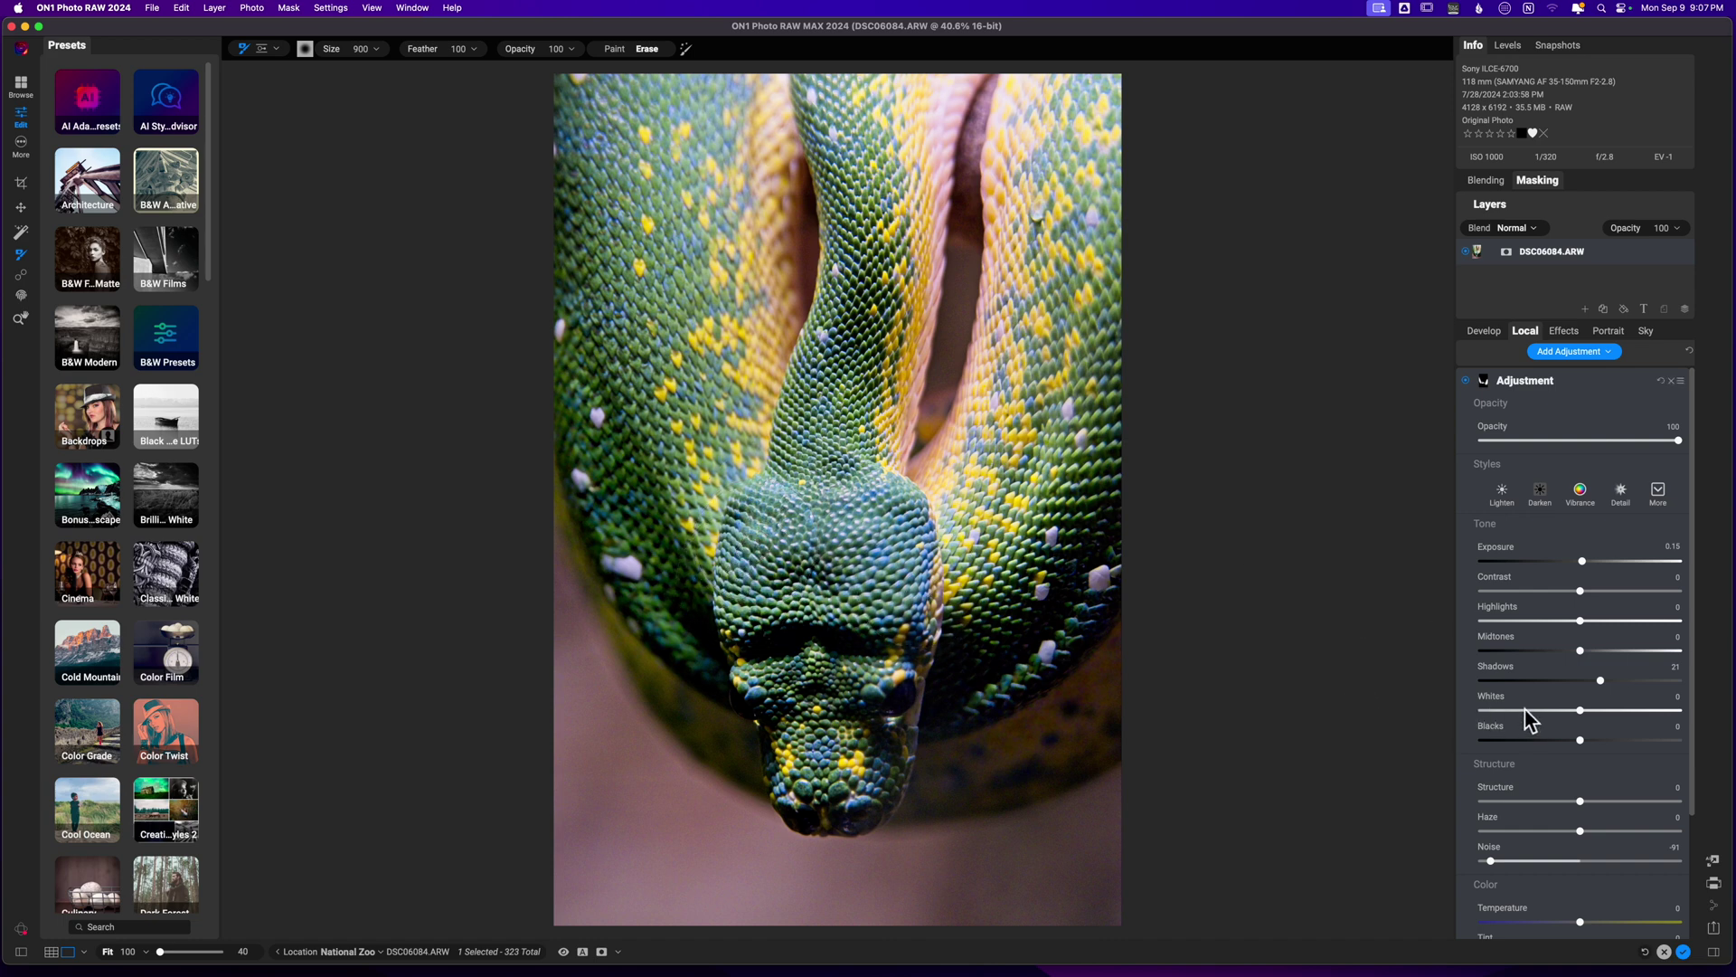
- Toggle the local adjustment off and on to compare, then collapse its settings
click(1466, 381)
click(1465, 381)
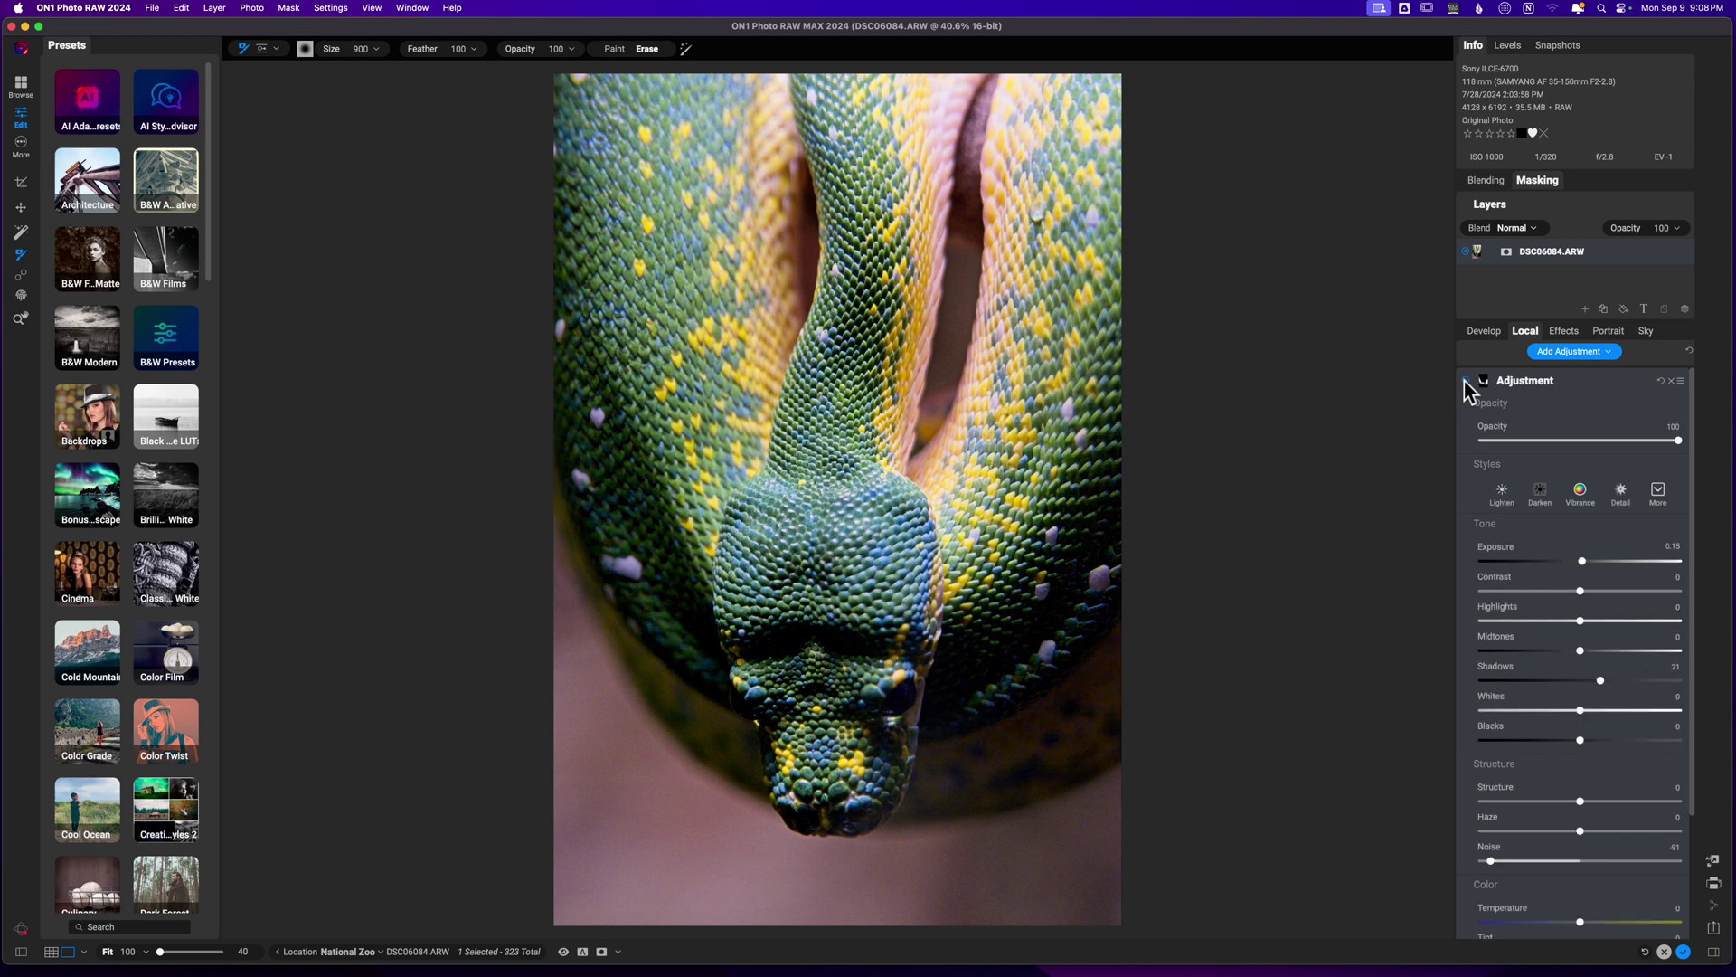
click(1466, 380)
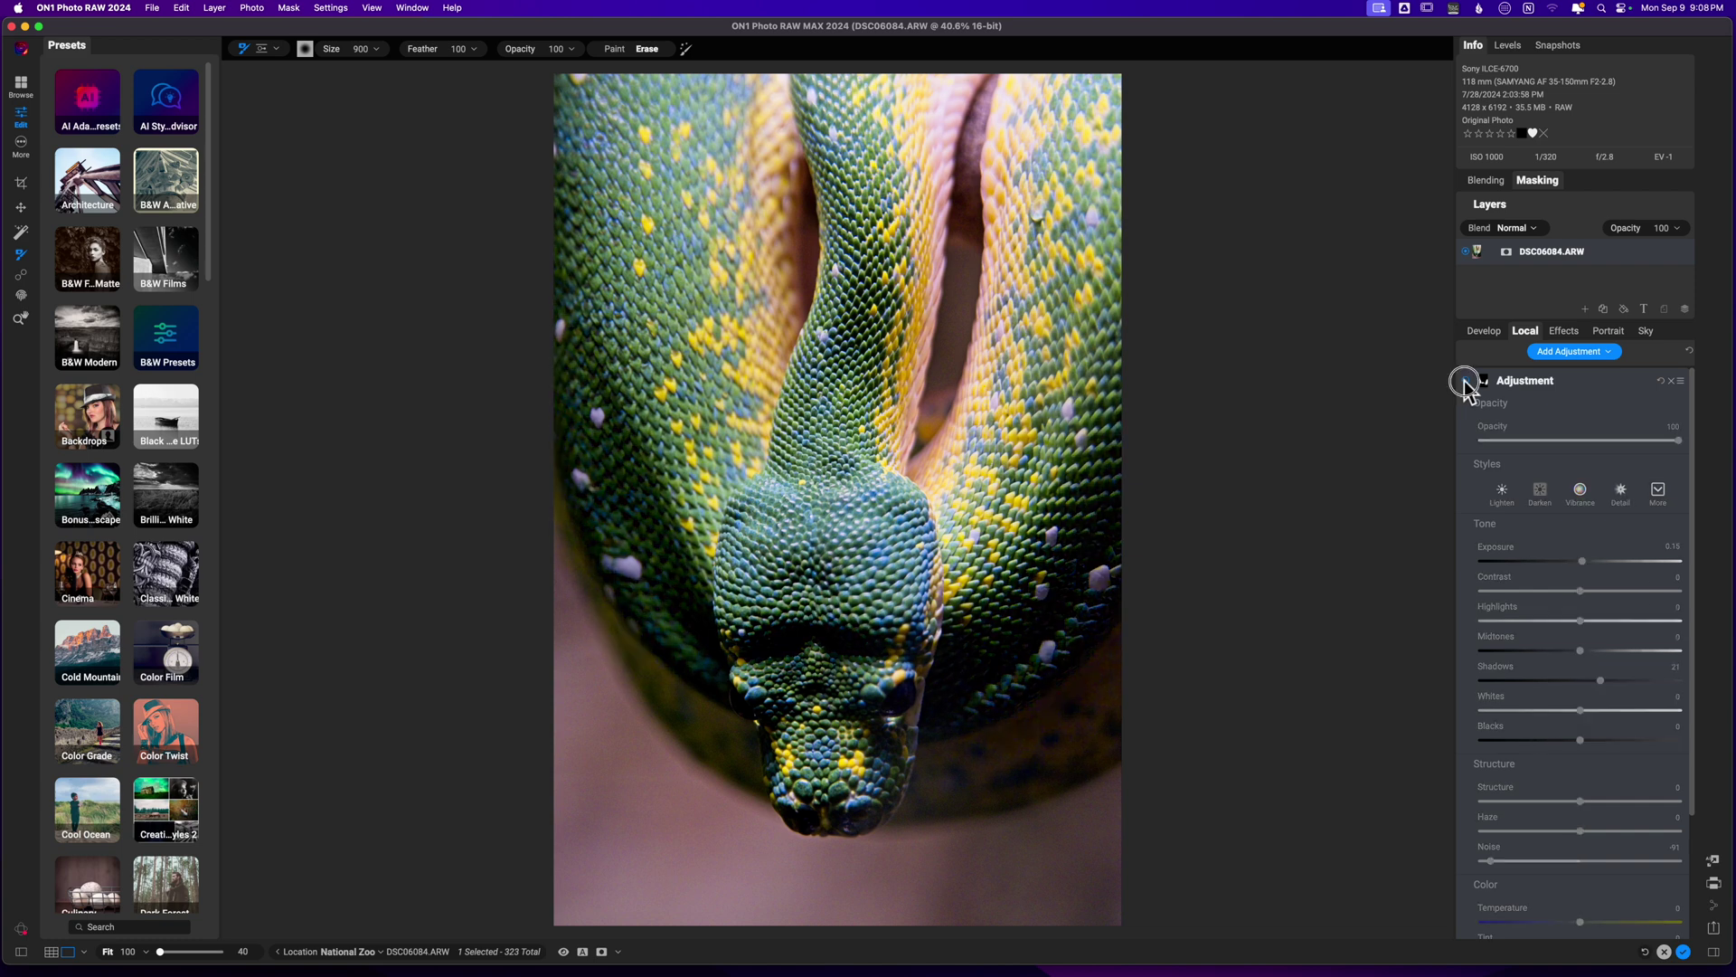
click(1466, 381)
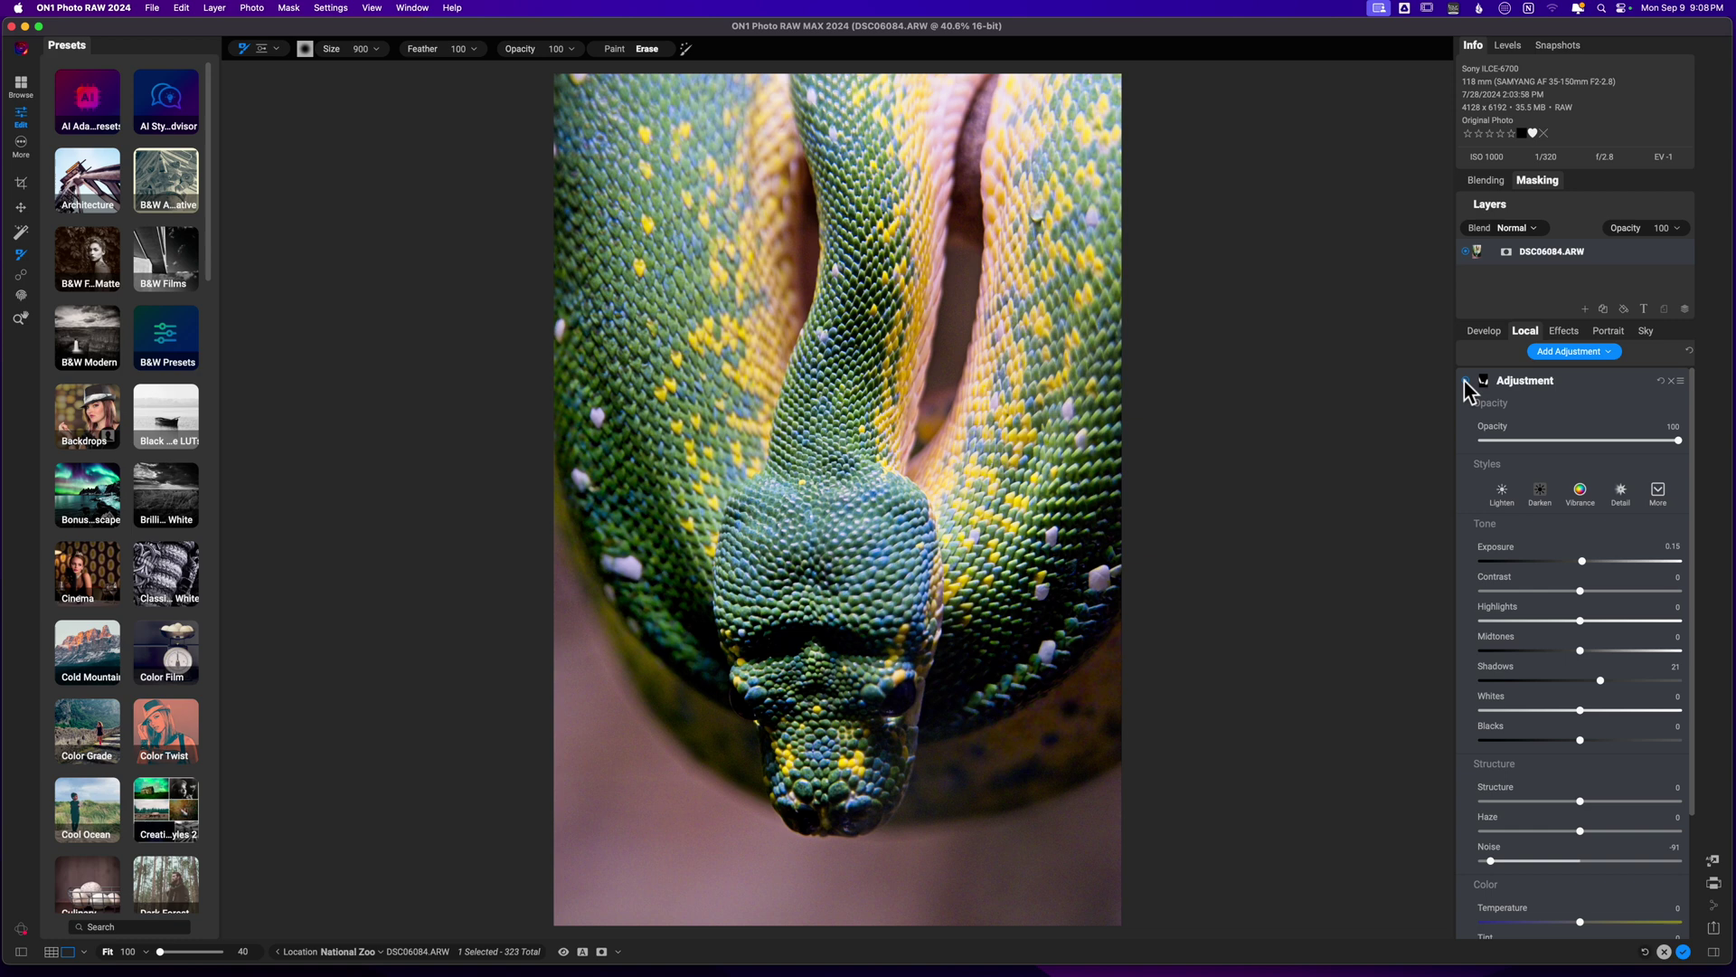
click(1550, 381)
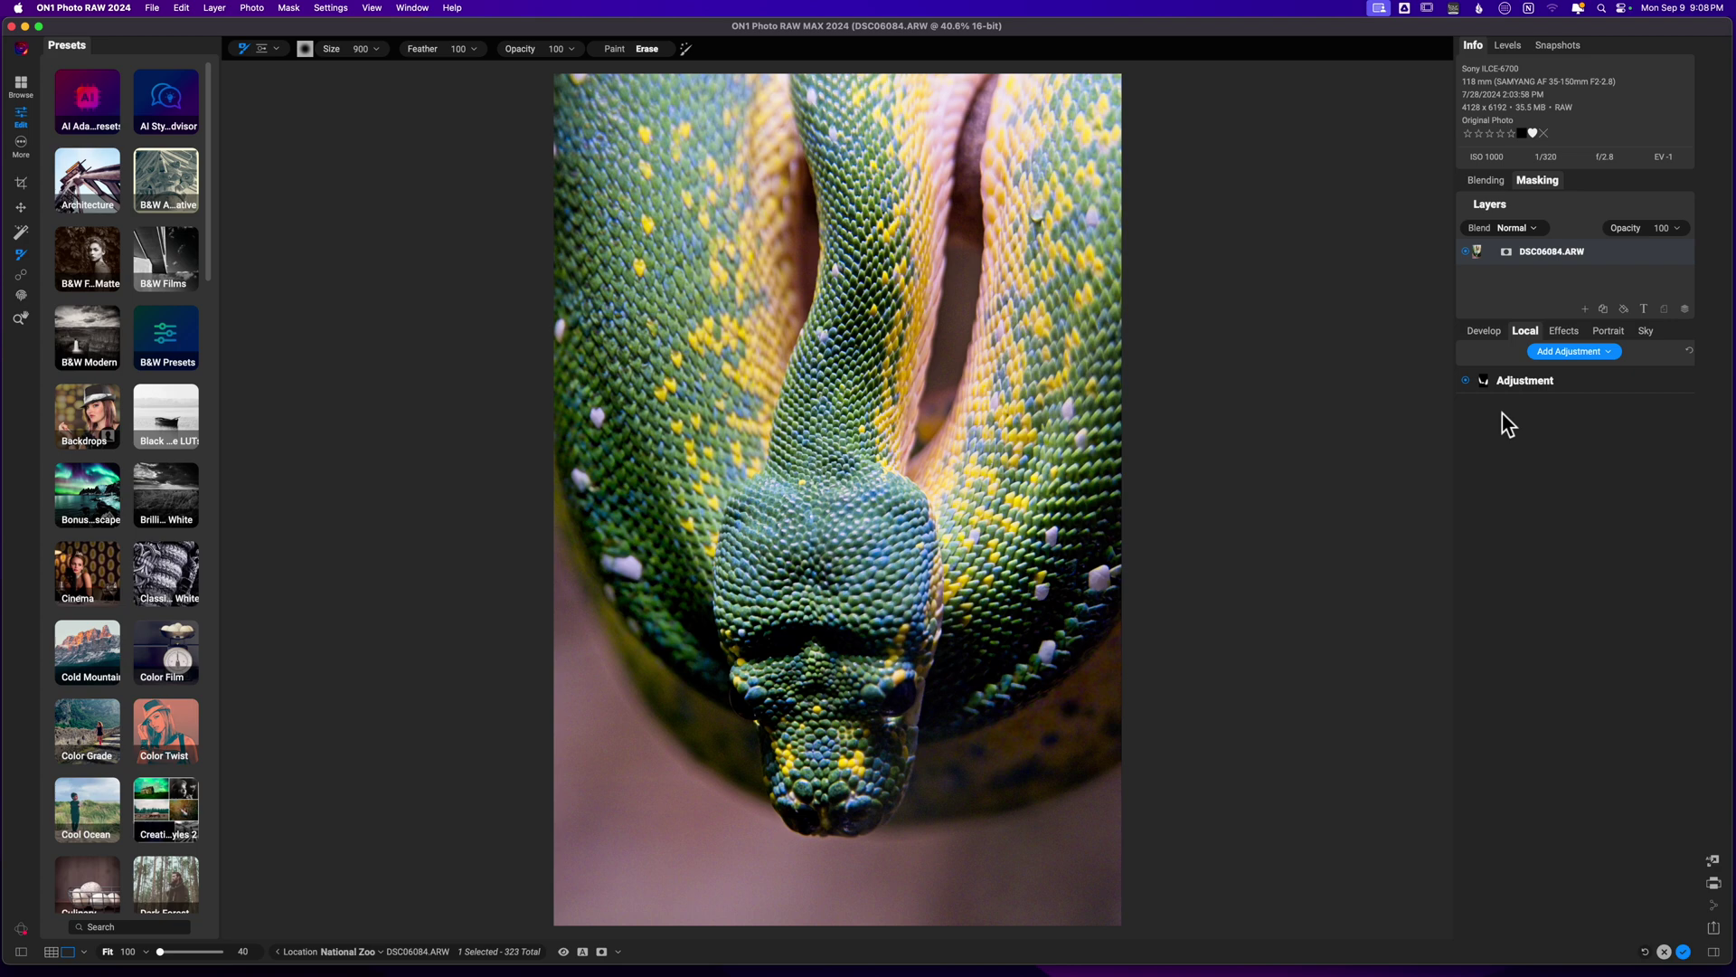
- Add a Foliage-style Color Enhancer with saturation 8 and vibrance 13
click(1565, 330)
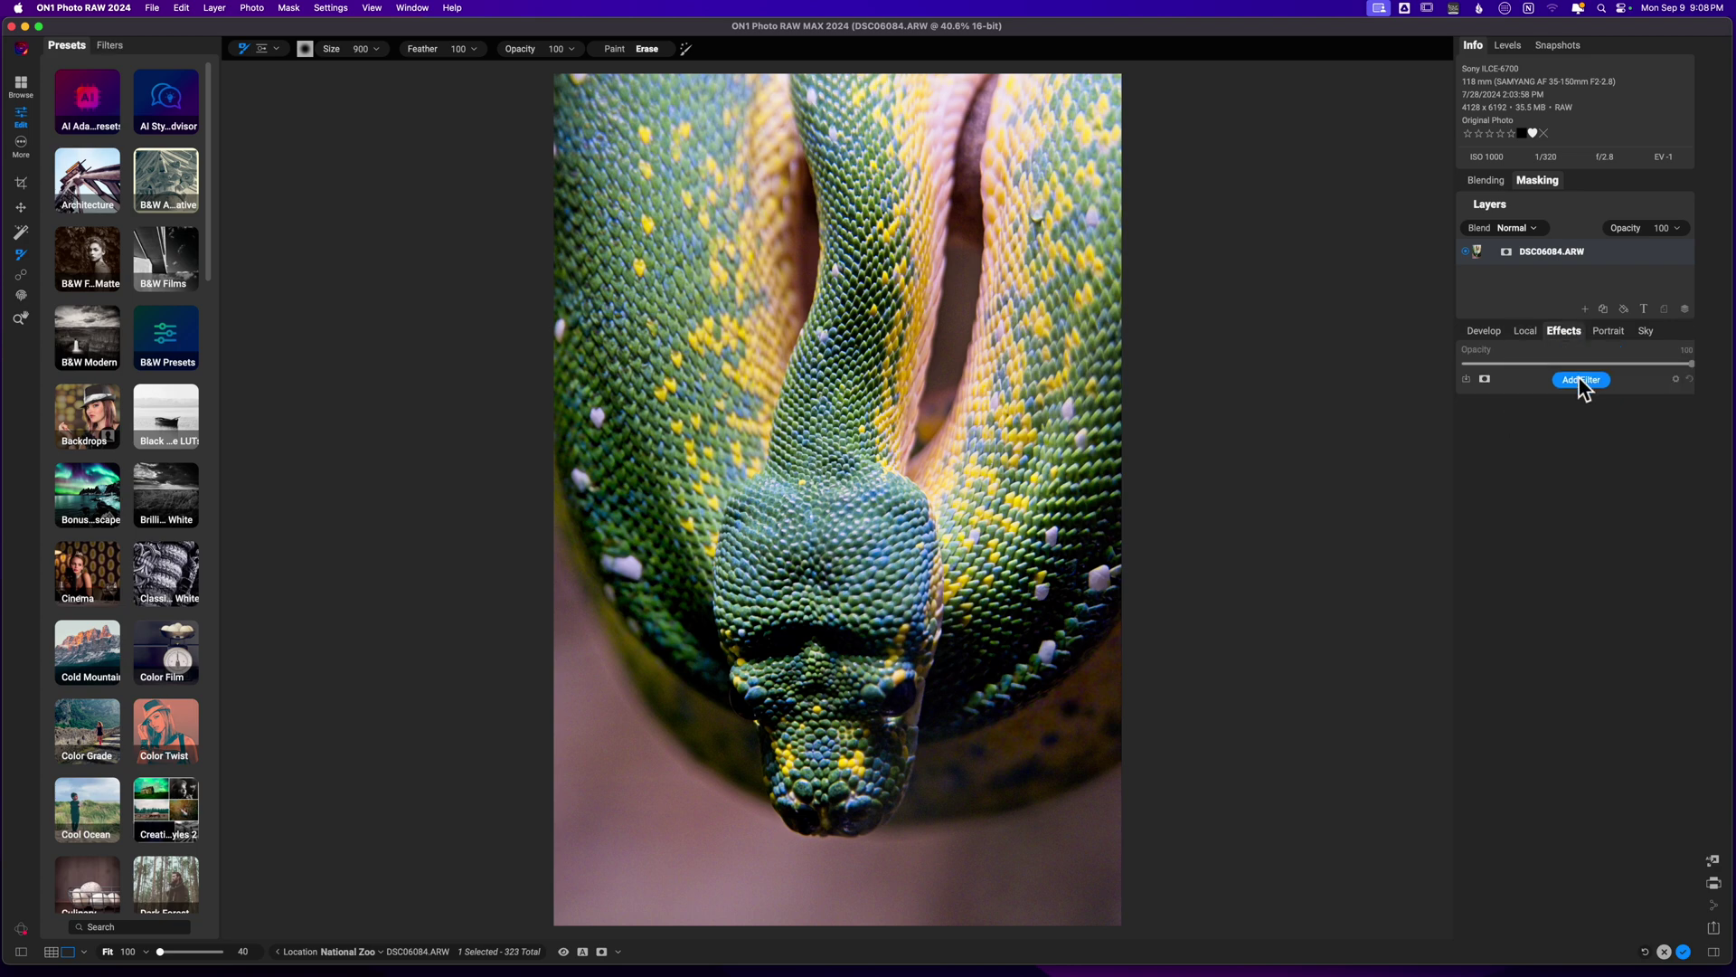
click(1581, 379)
click(1327, 578)
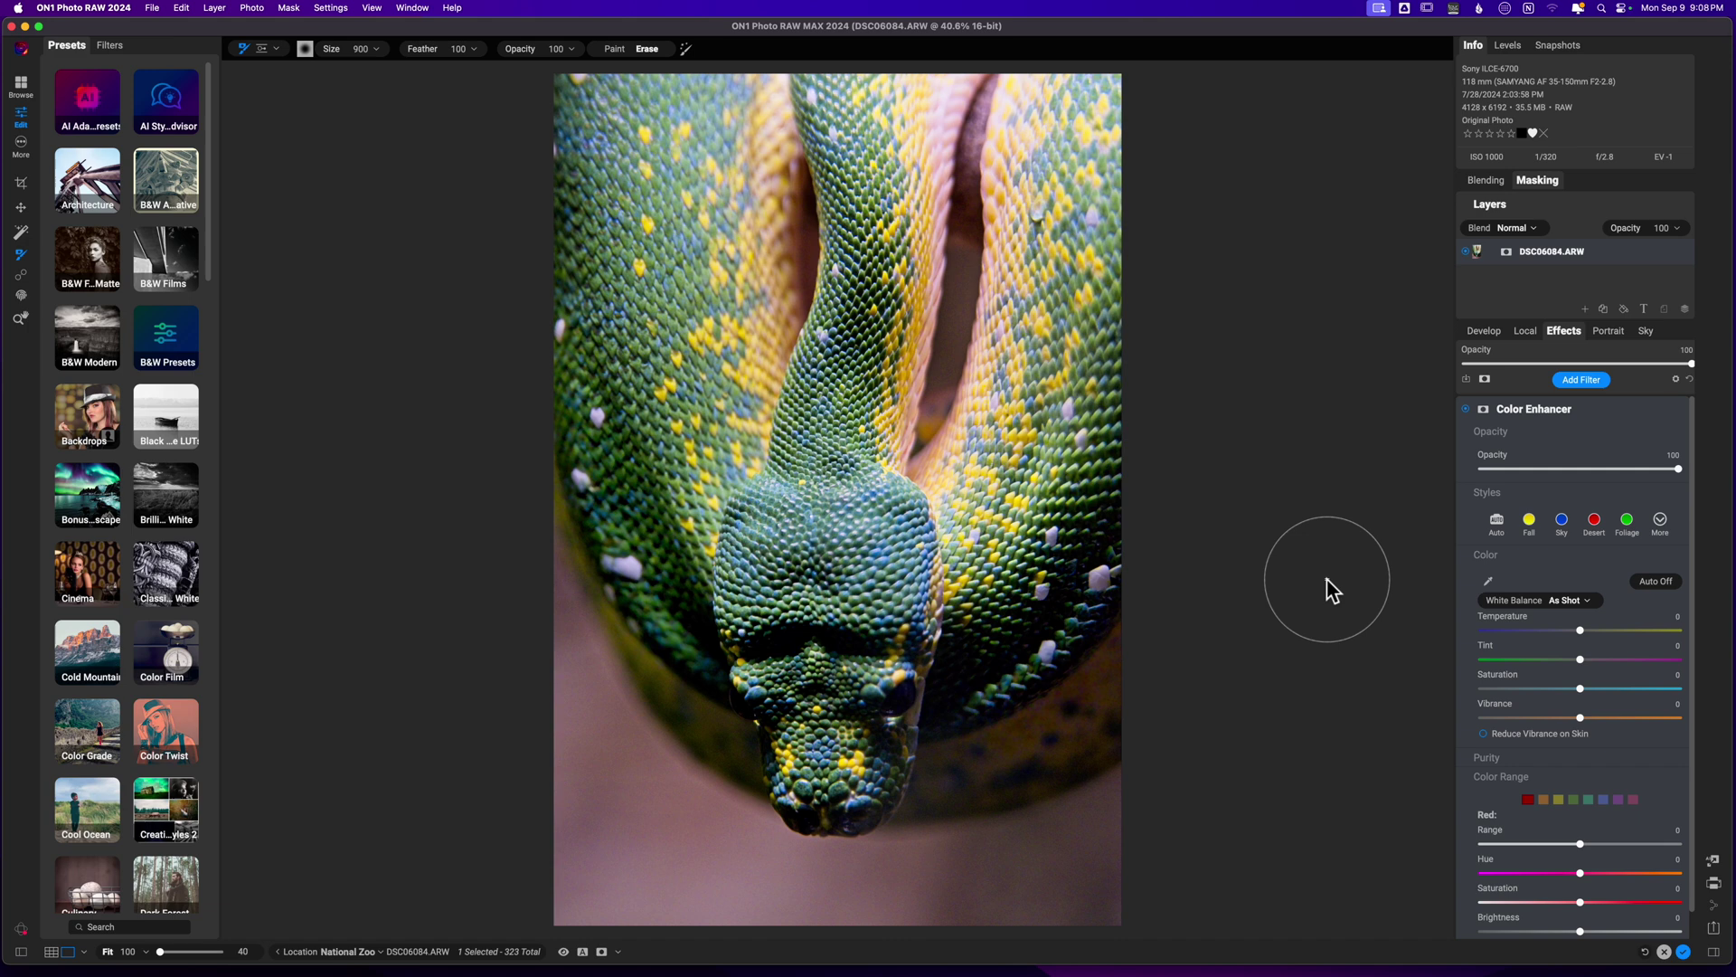
click(1626, 521)
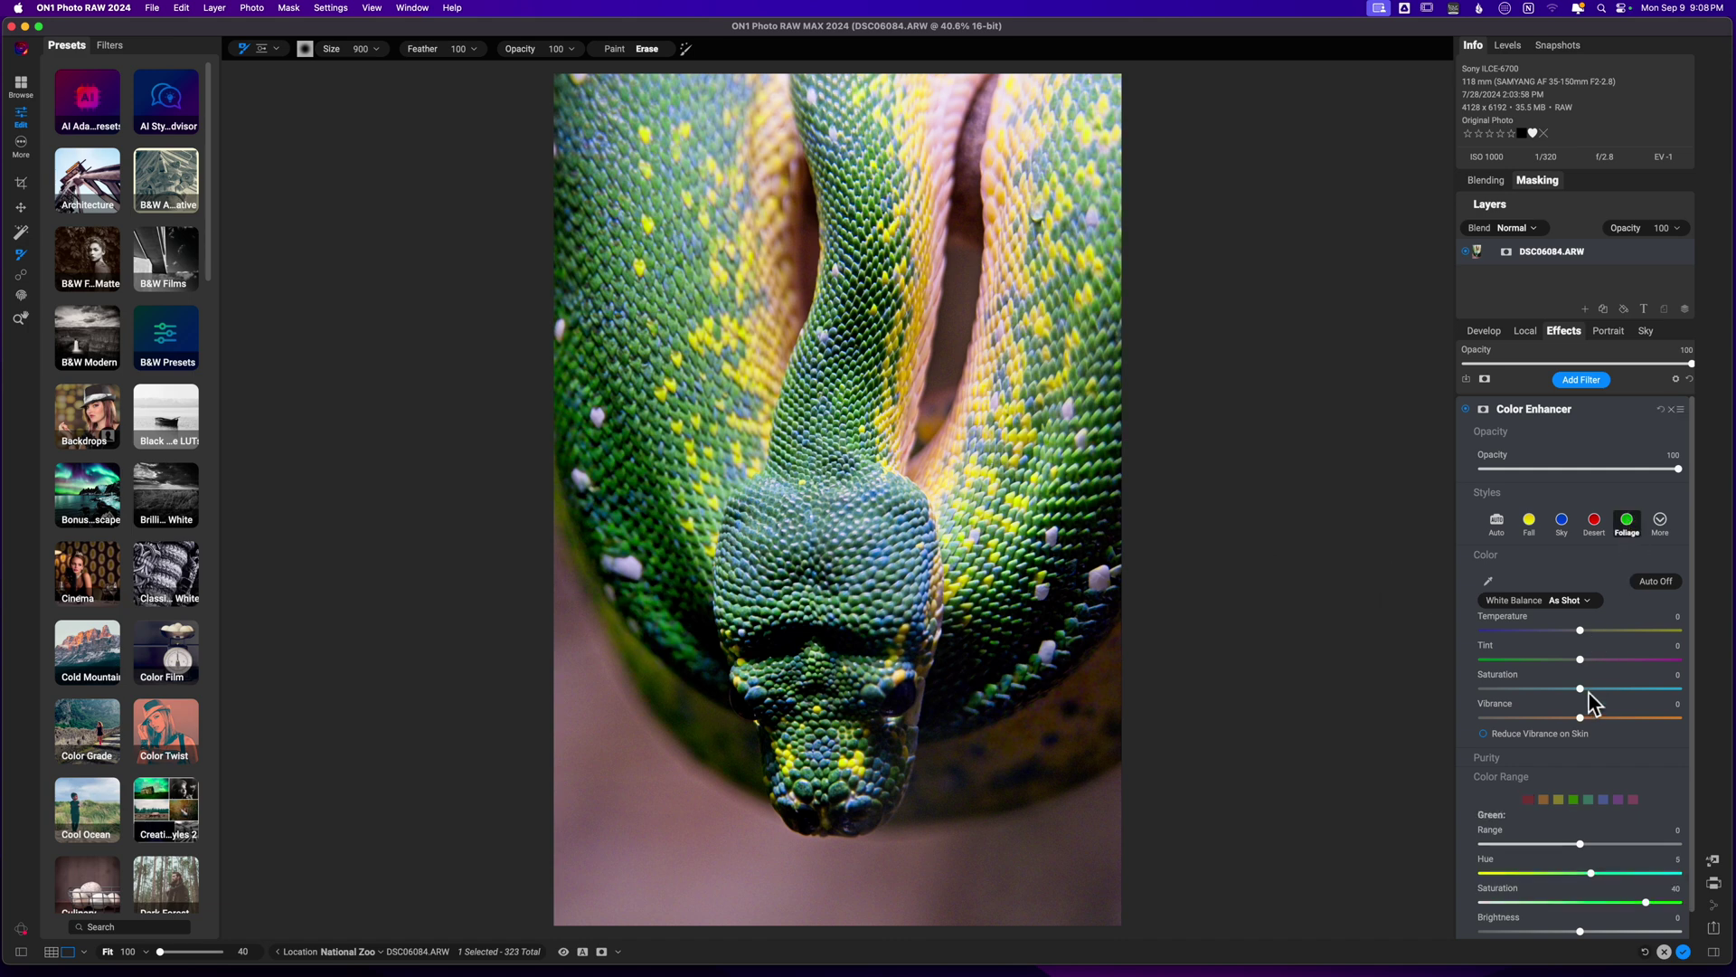
scroll(1658, 767, down, 1)
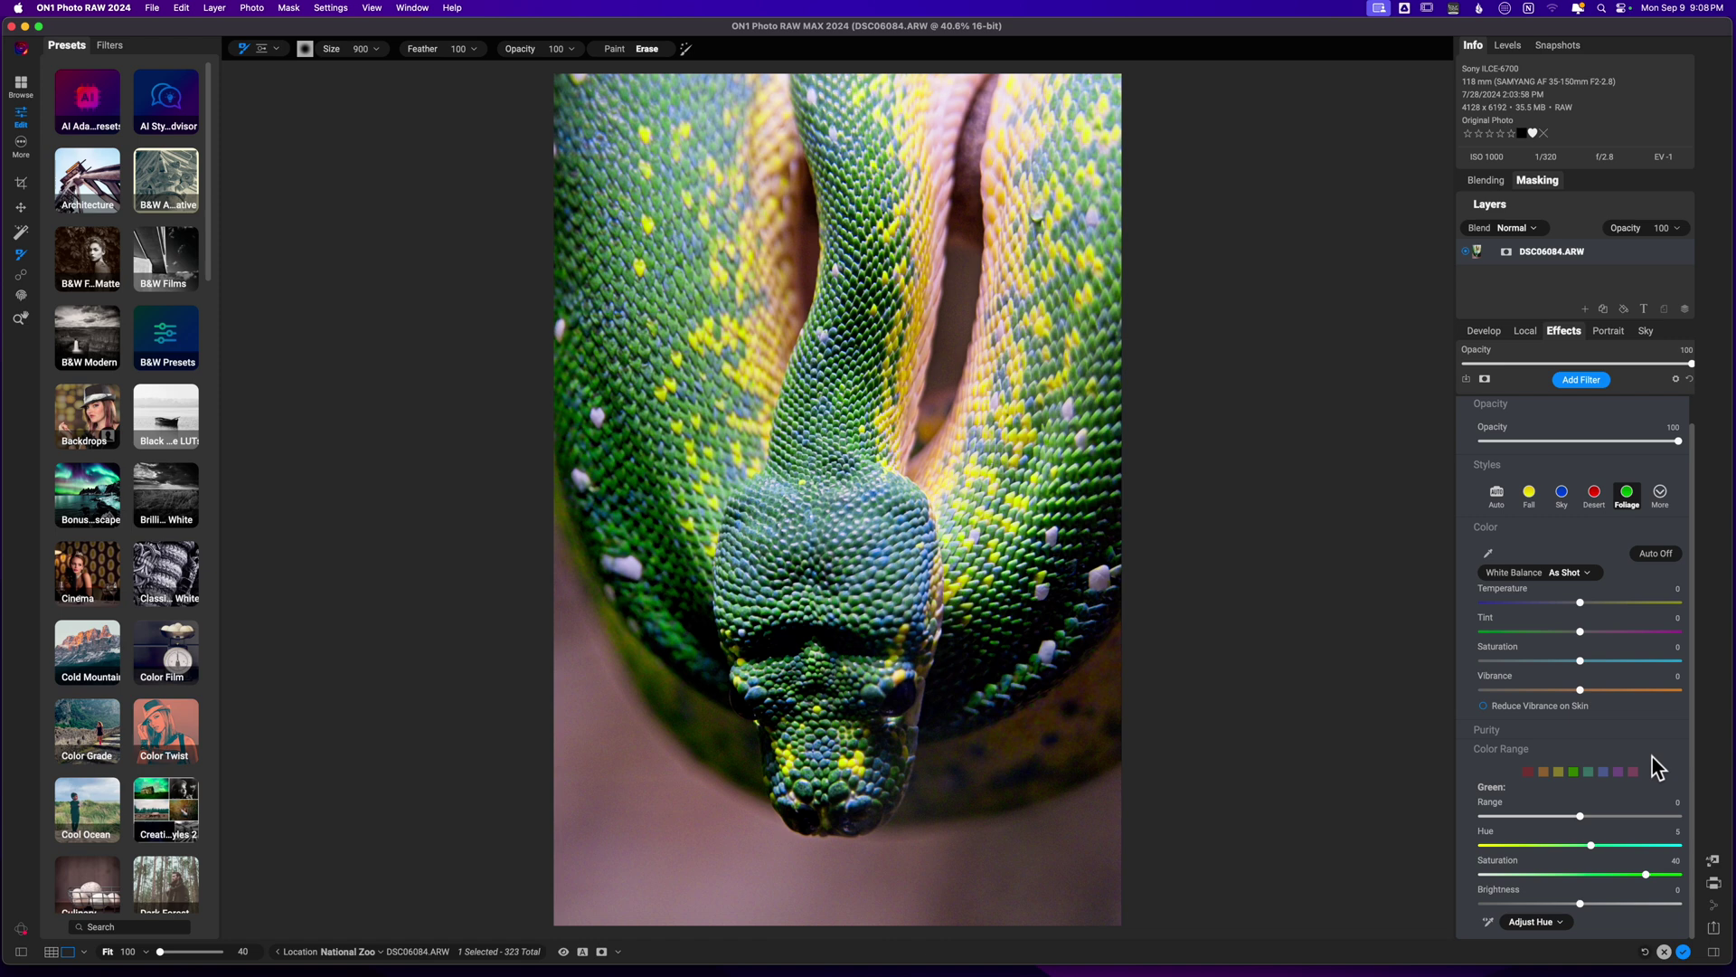
mouse_move(1580, 690)
mouse_down()
mouse_move(1608, 690)
mouse_move(1598, 663)
mouse_up()
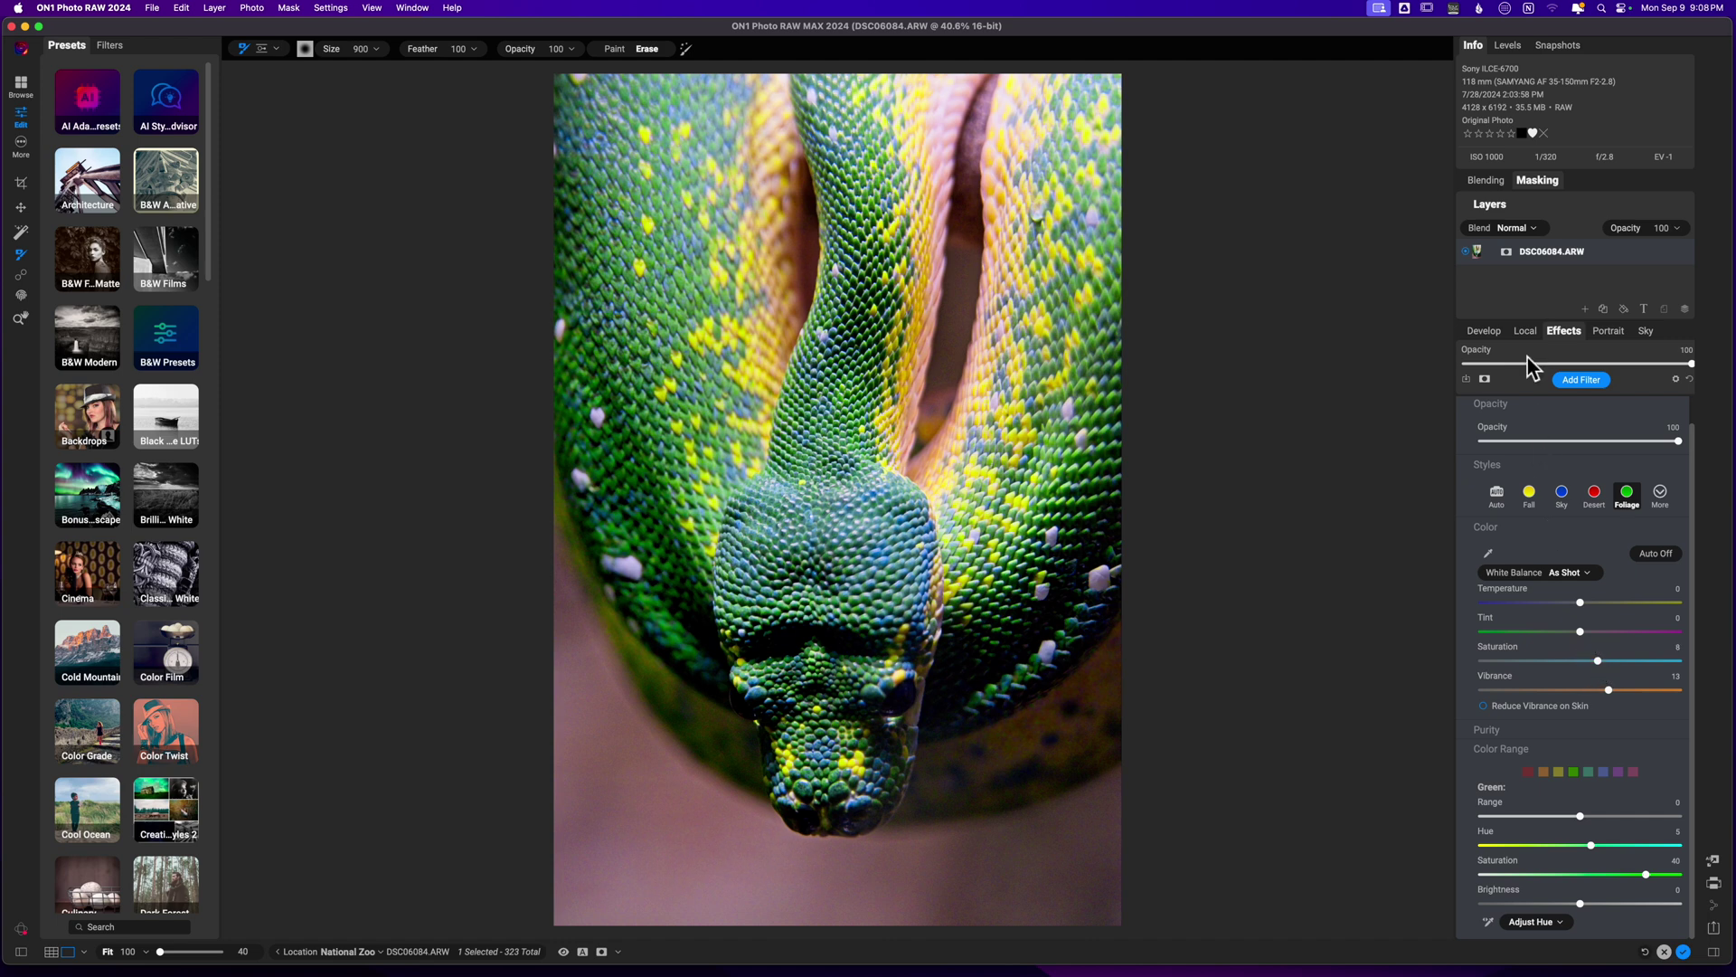
- In Develop Tone & Color, set exposure about -0.05, contrast 31, midtones 28, shadows 29, and compare
click(1483, 331)
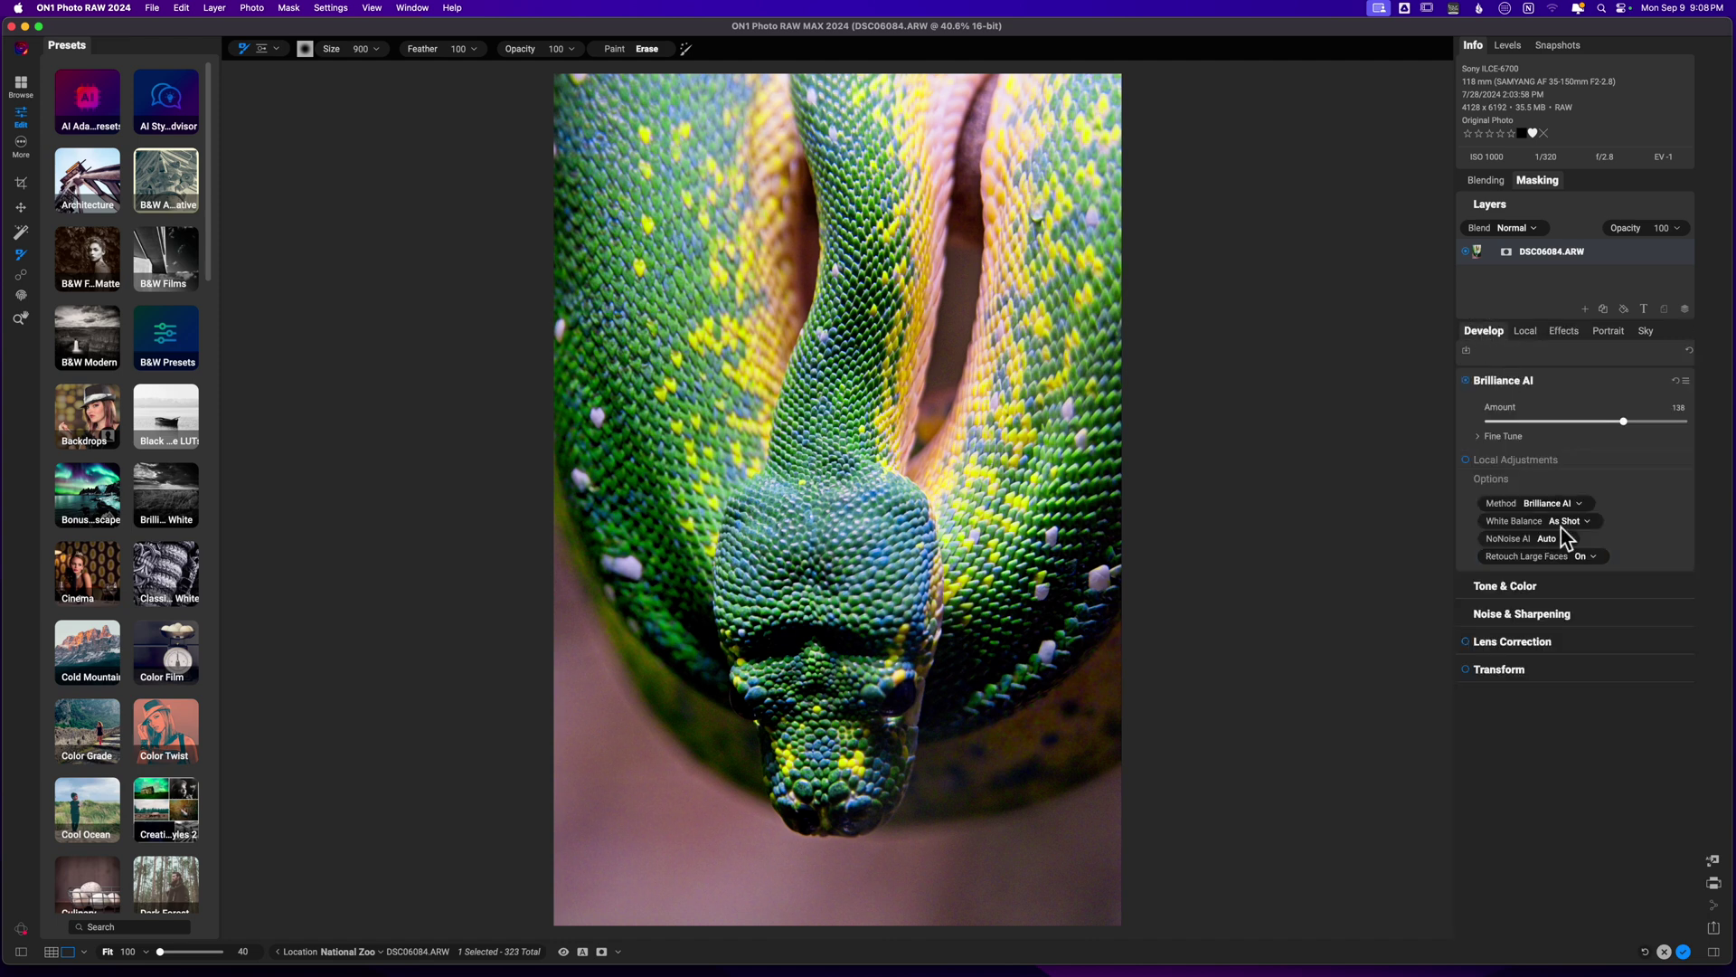
click(1528, 581)
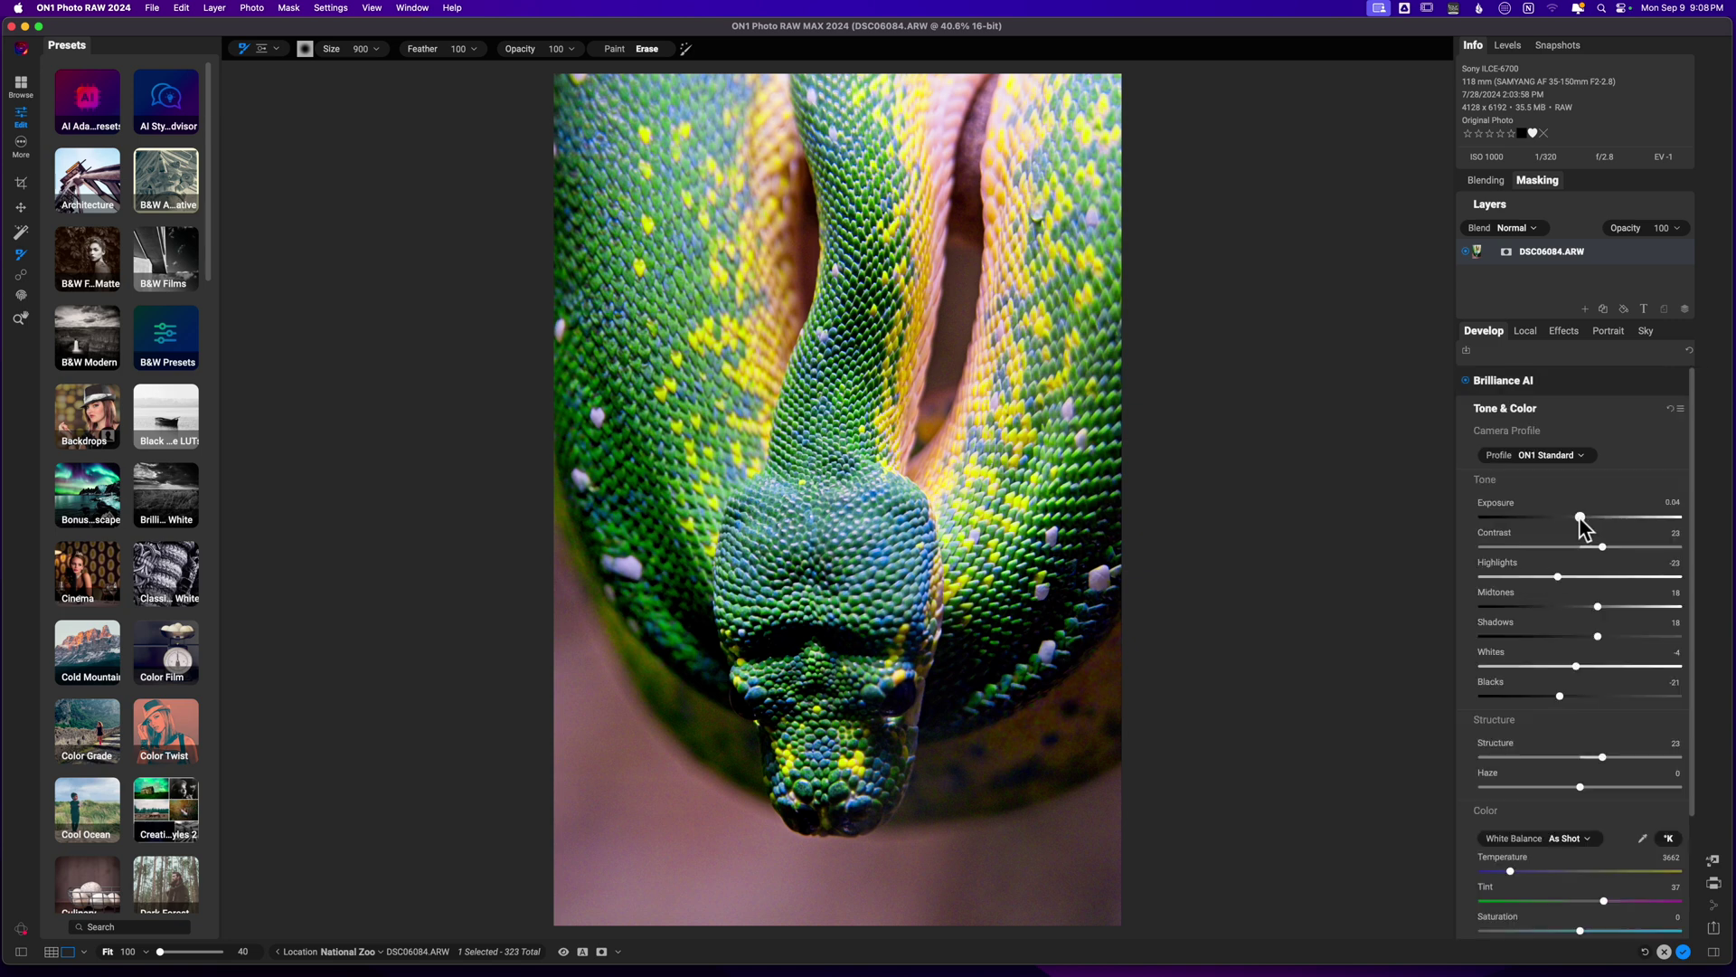
drag(1581, 518, 1580, 518)
drag(1598, 606, 1600, 606)
drag(1602, 606, 1605, 606)
drag(1603, 547, 1611, 548)
drag(1599, 637, 1608, 605)
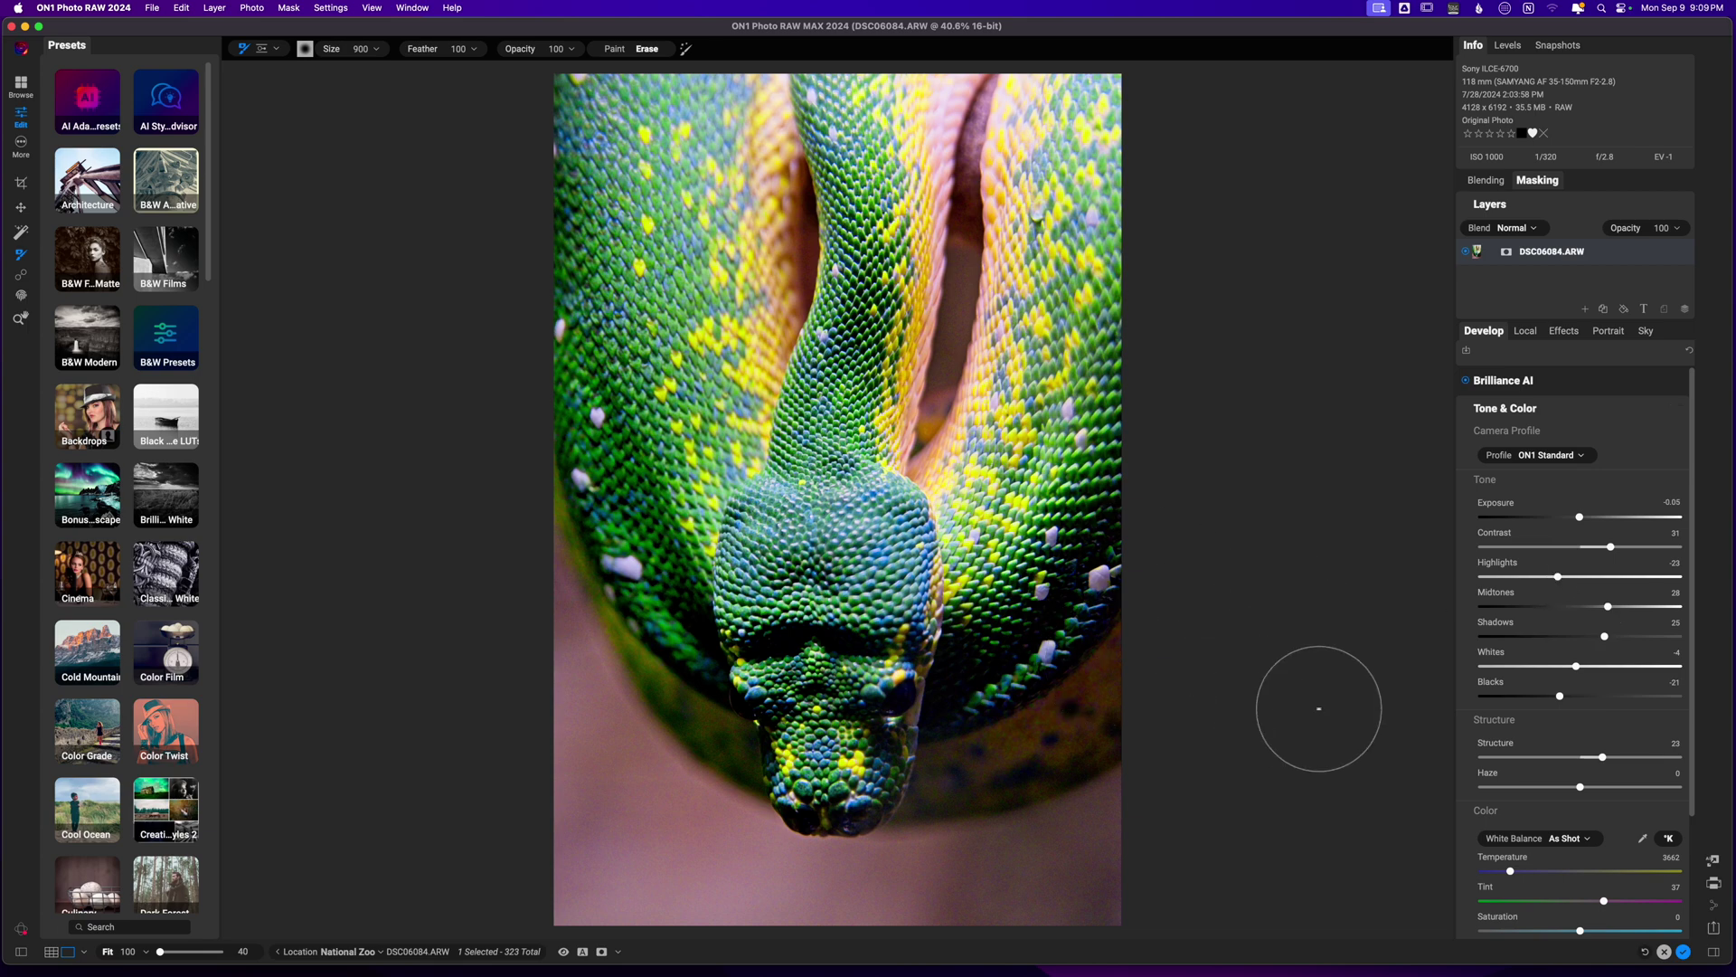
key(super+p)
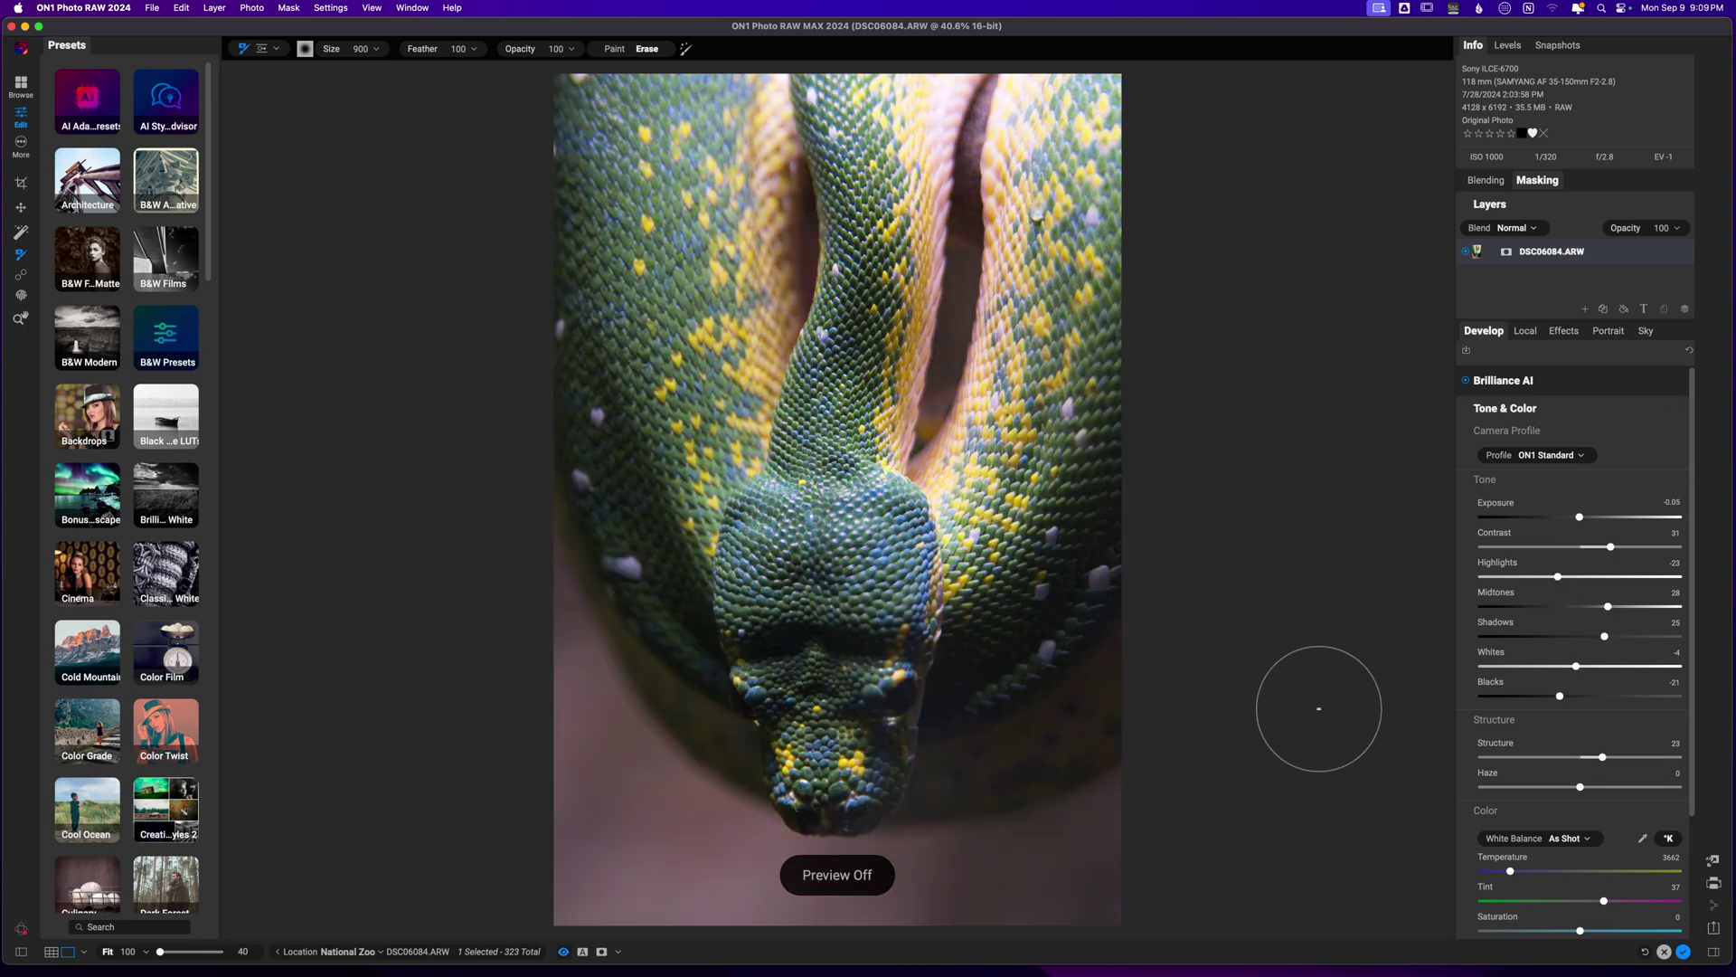
key(super+p)
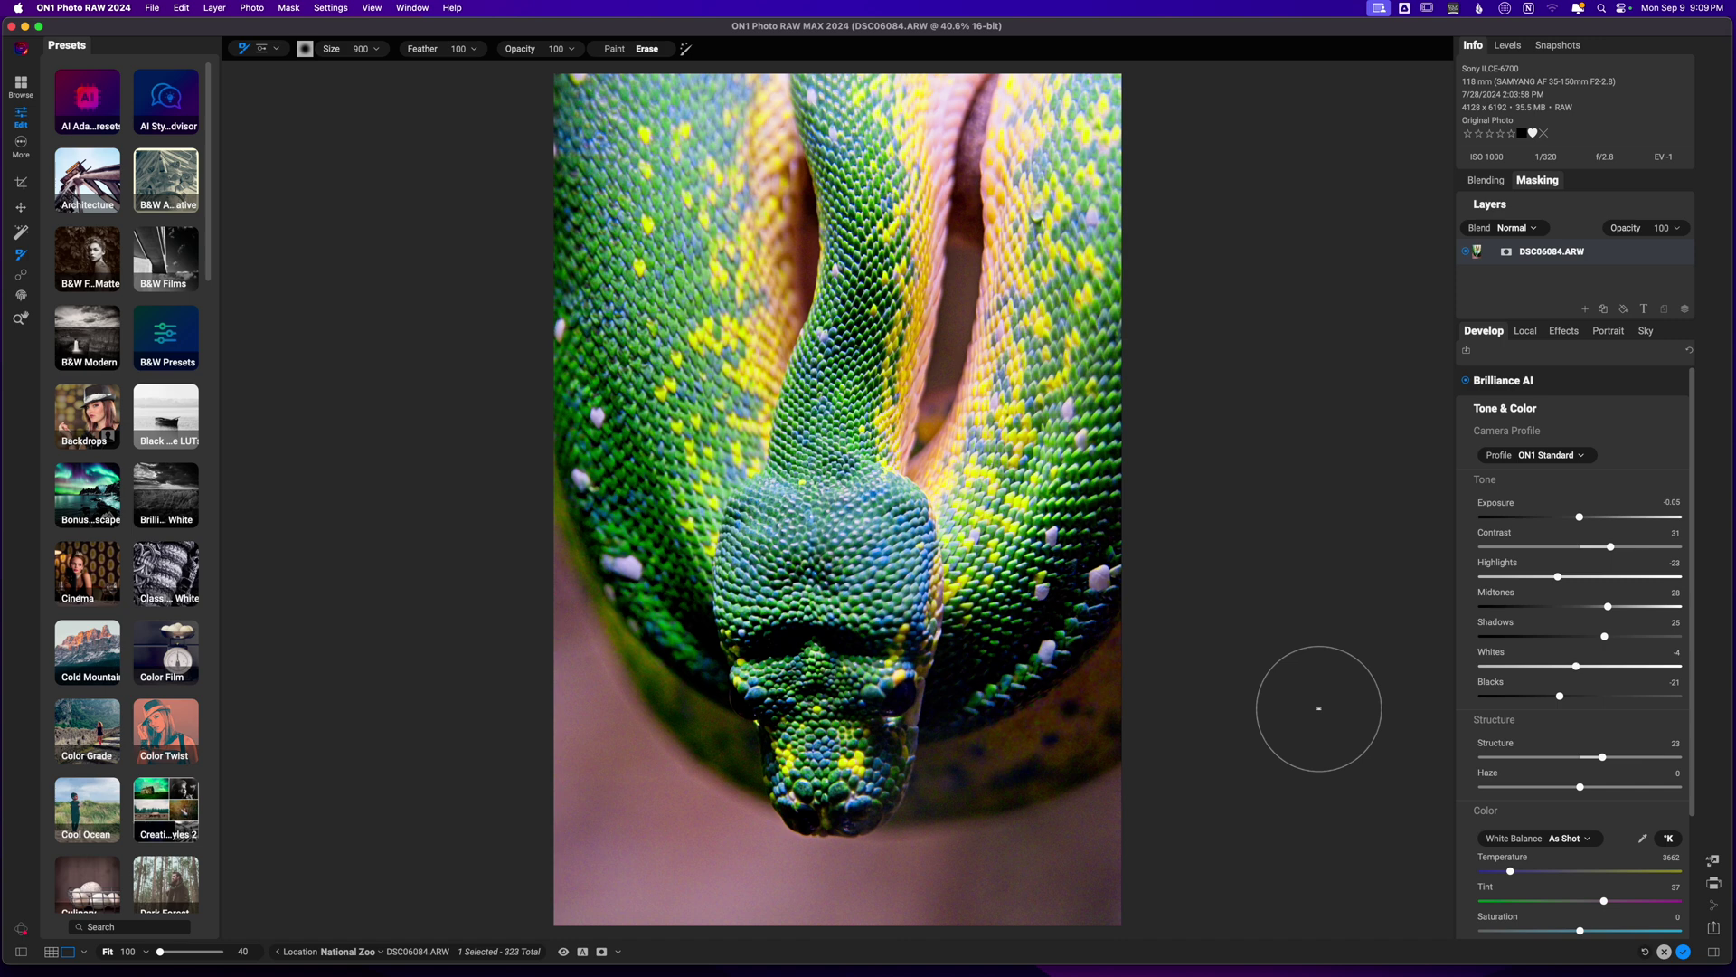
- Send the photo to Nik 7 Color Efex via Layer > Filters > Nik Collection 7
click(1584, 405)
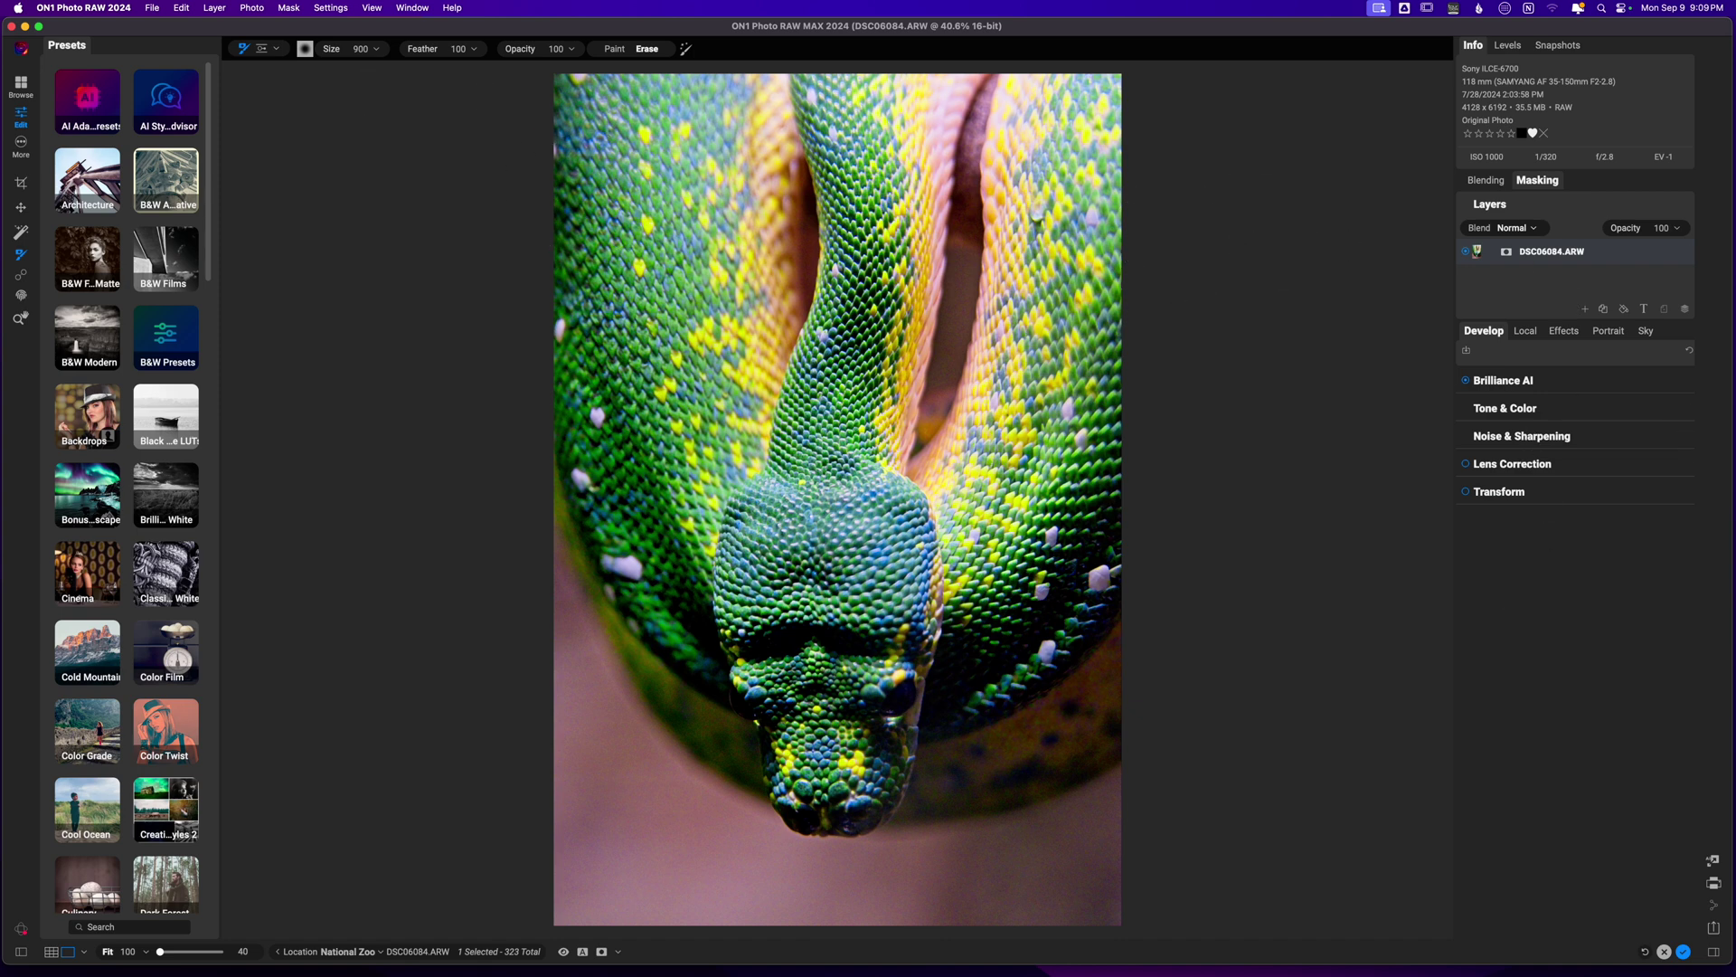
click(215, 7)
mouse_move(269, 224)
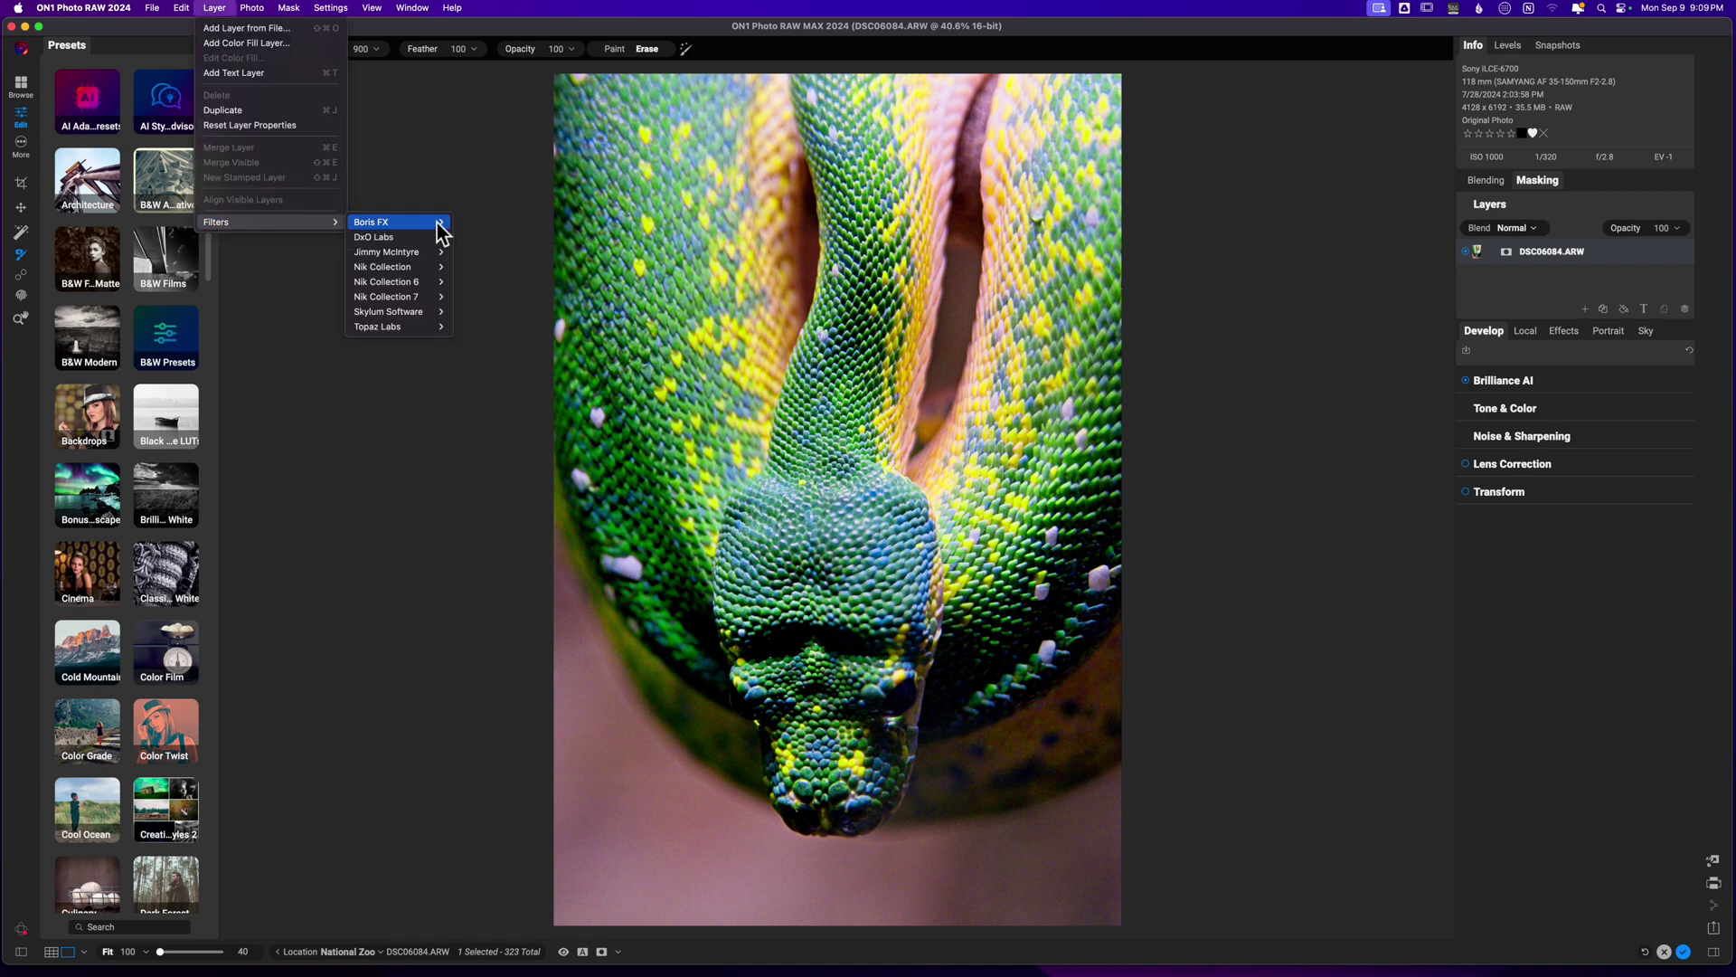
mouse_move(421, 301)
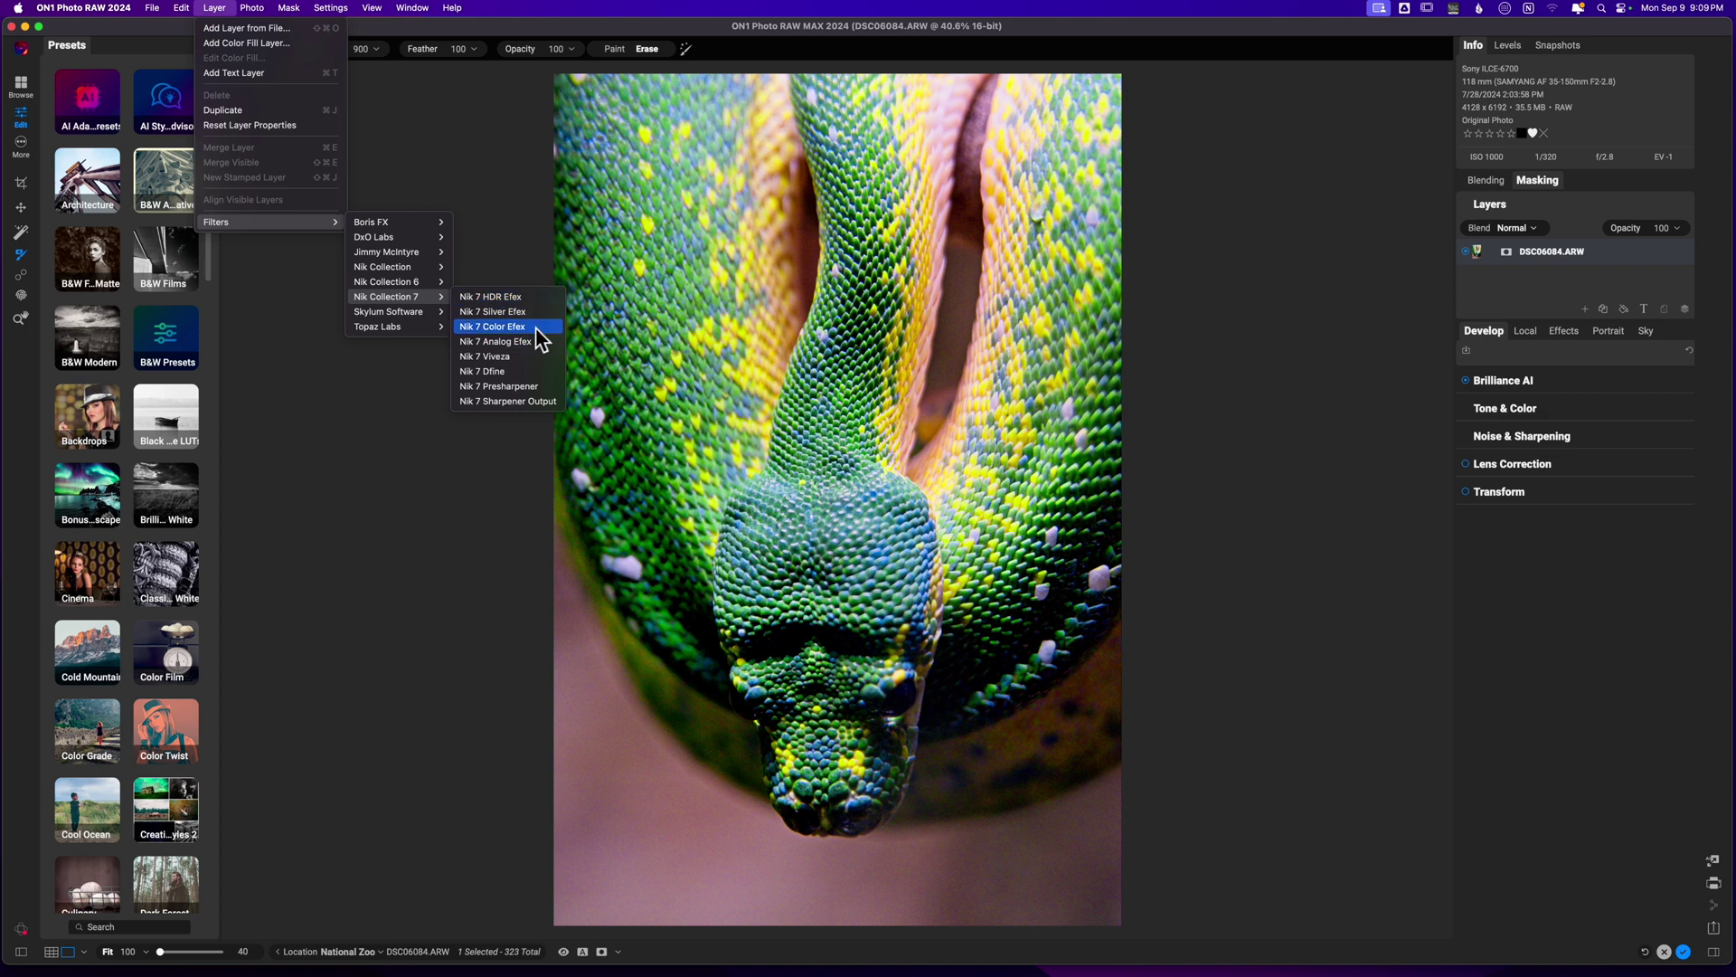
click(506, 327)
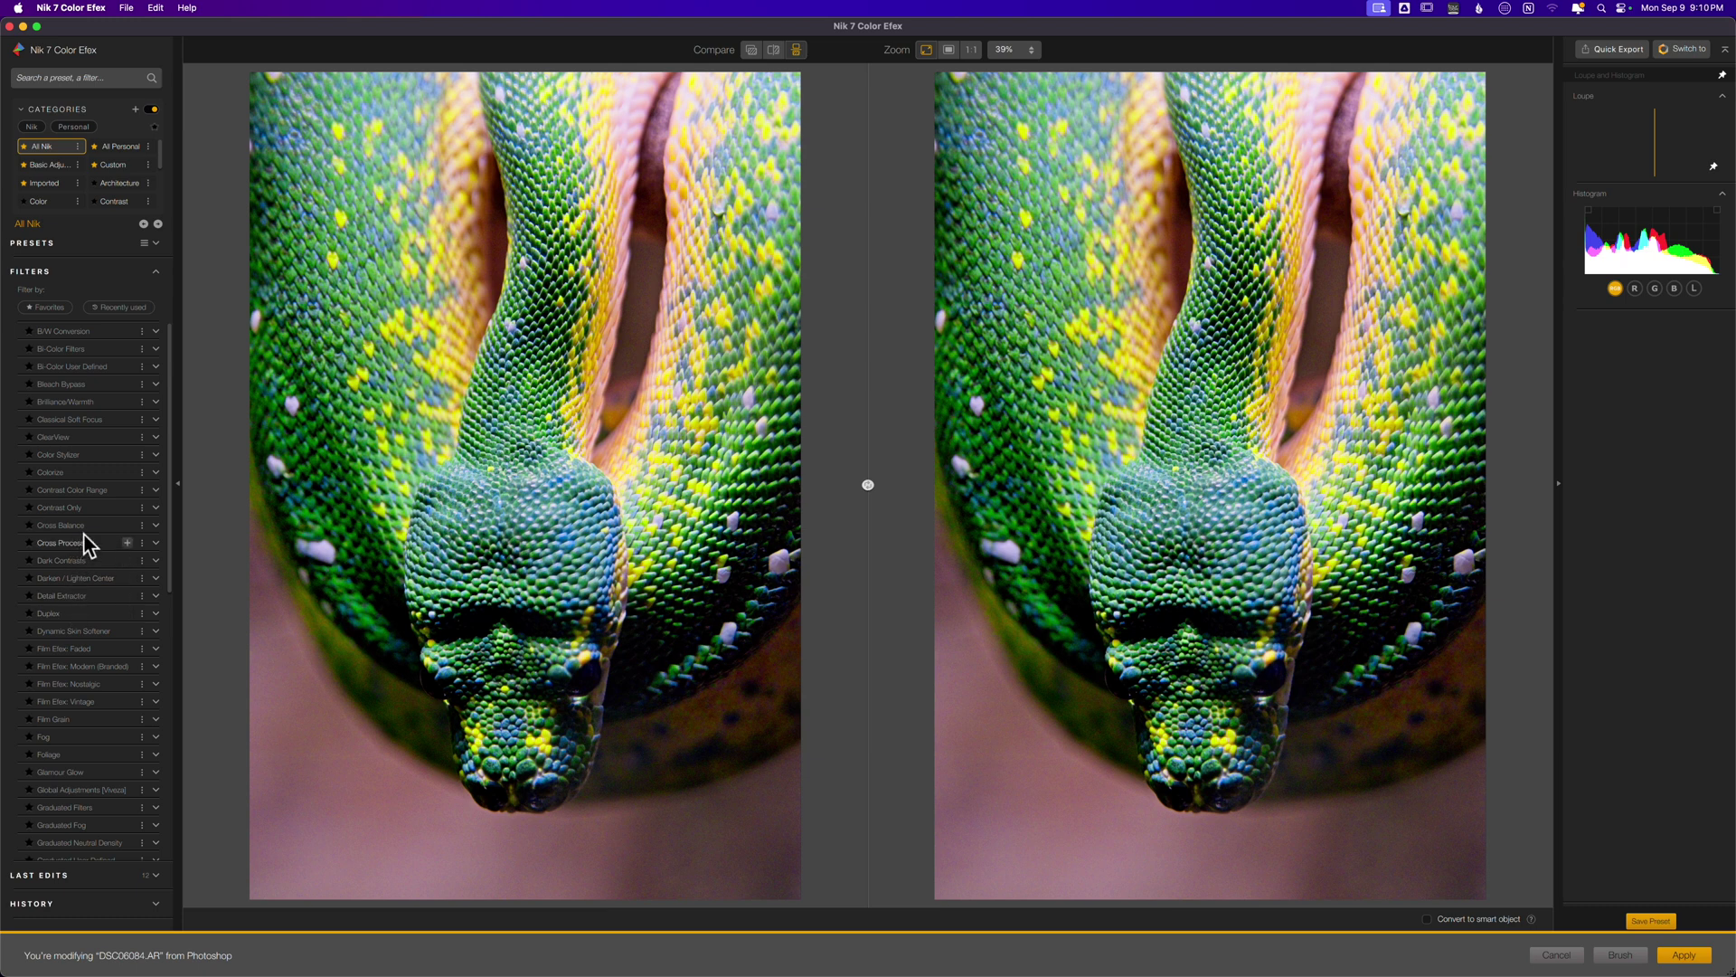
- Try the Cross Balance filter and its presets, then remove it
click(128, 525)
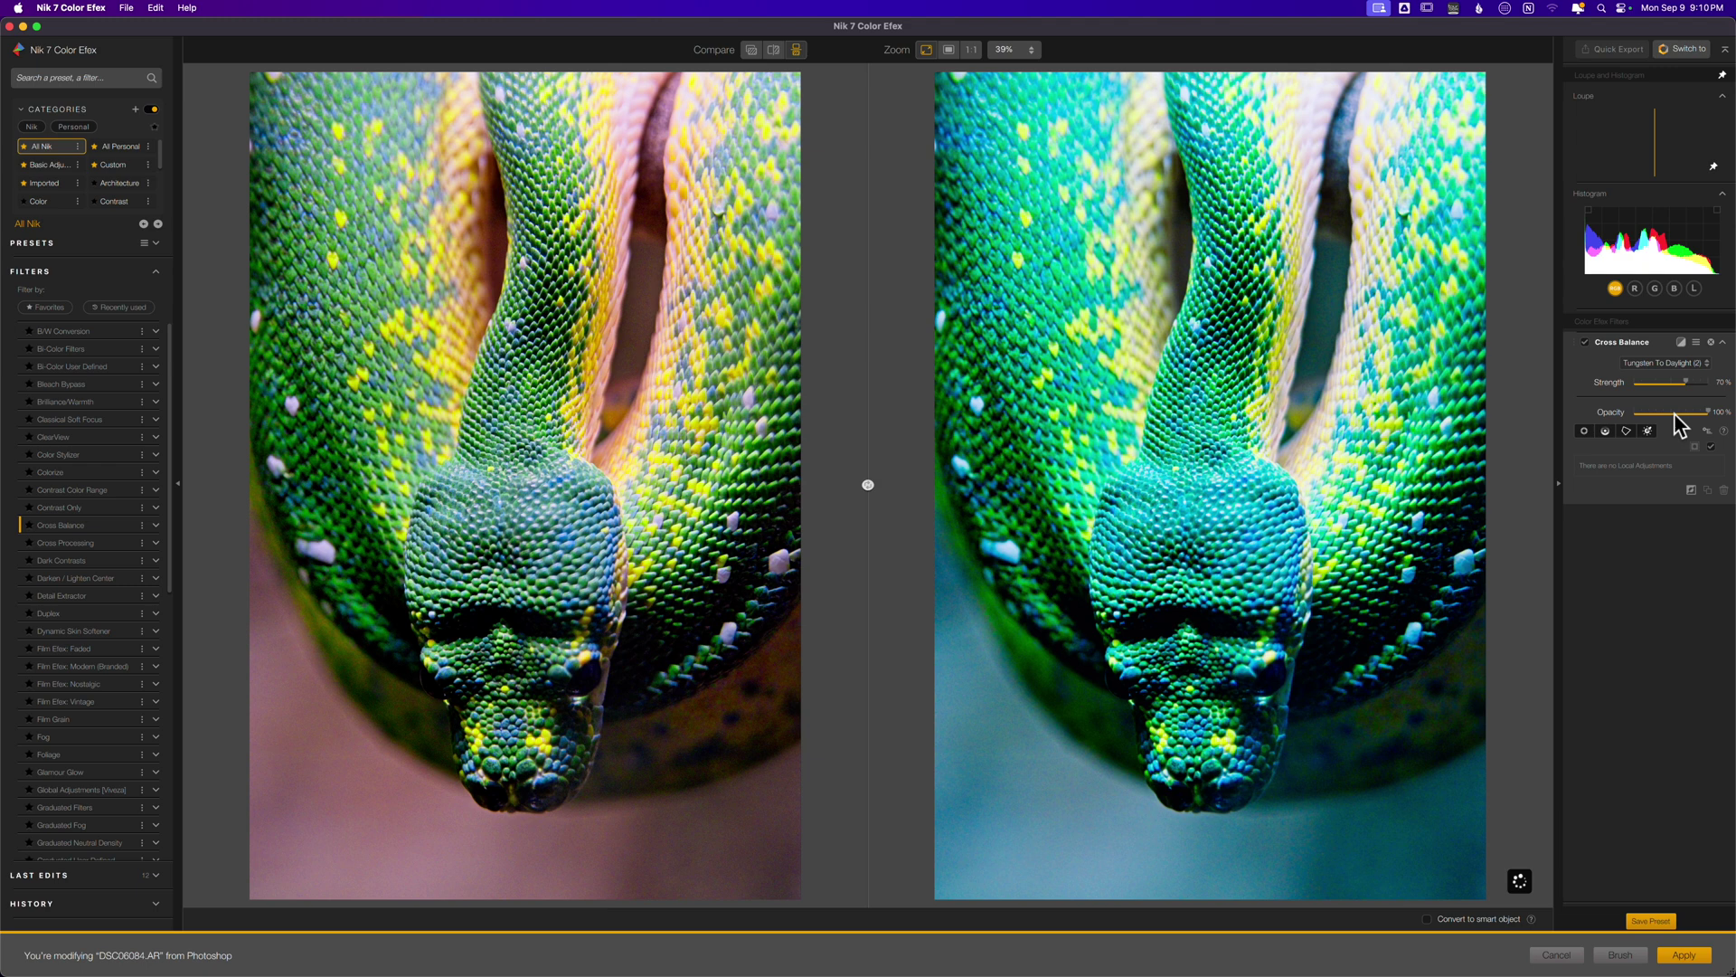
click(1667, 364)
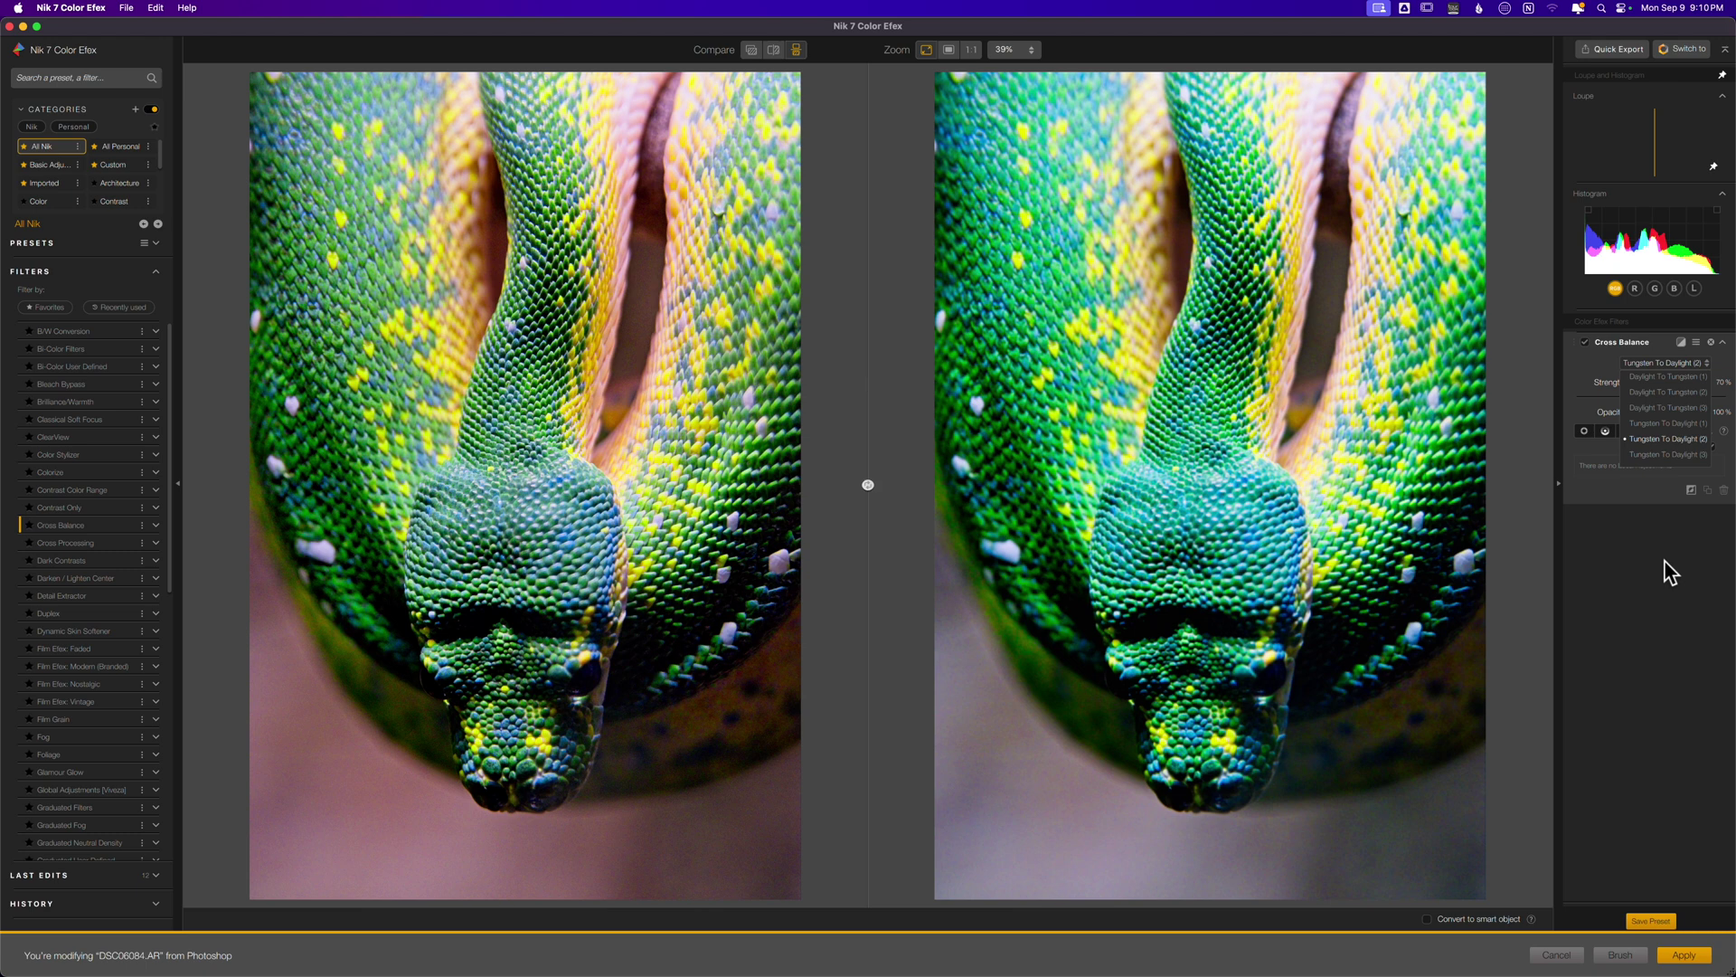
click(1664, 560)
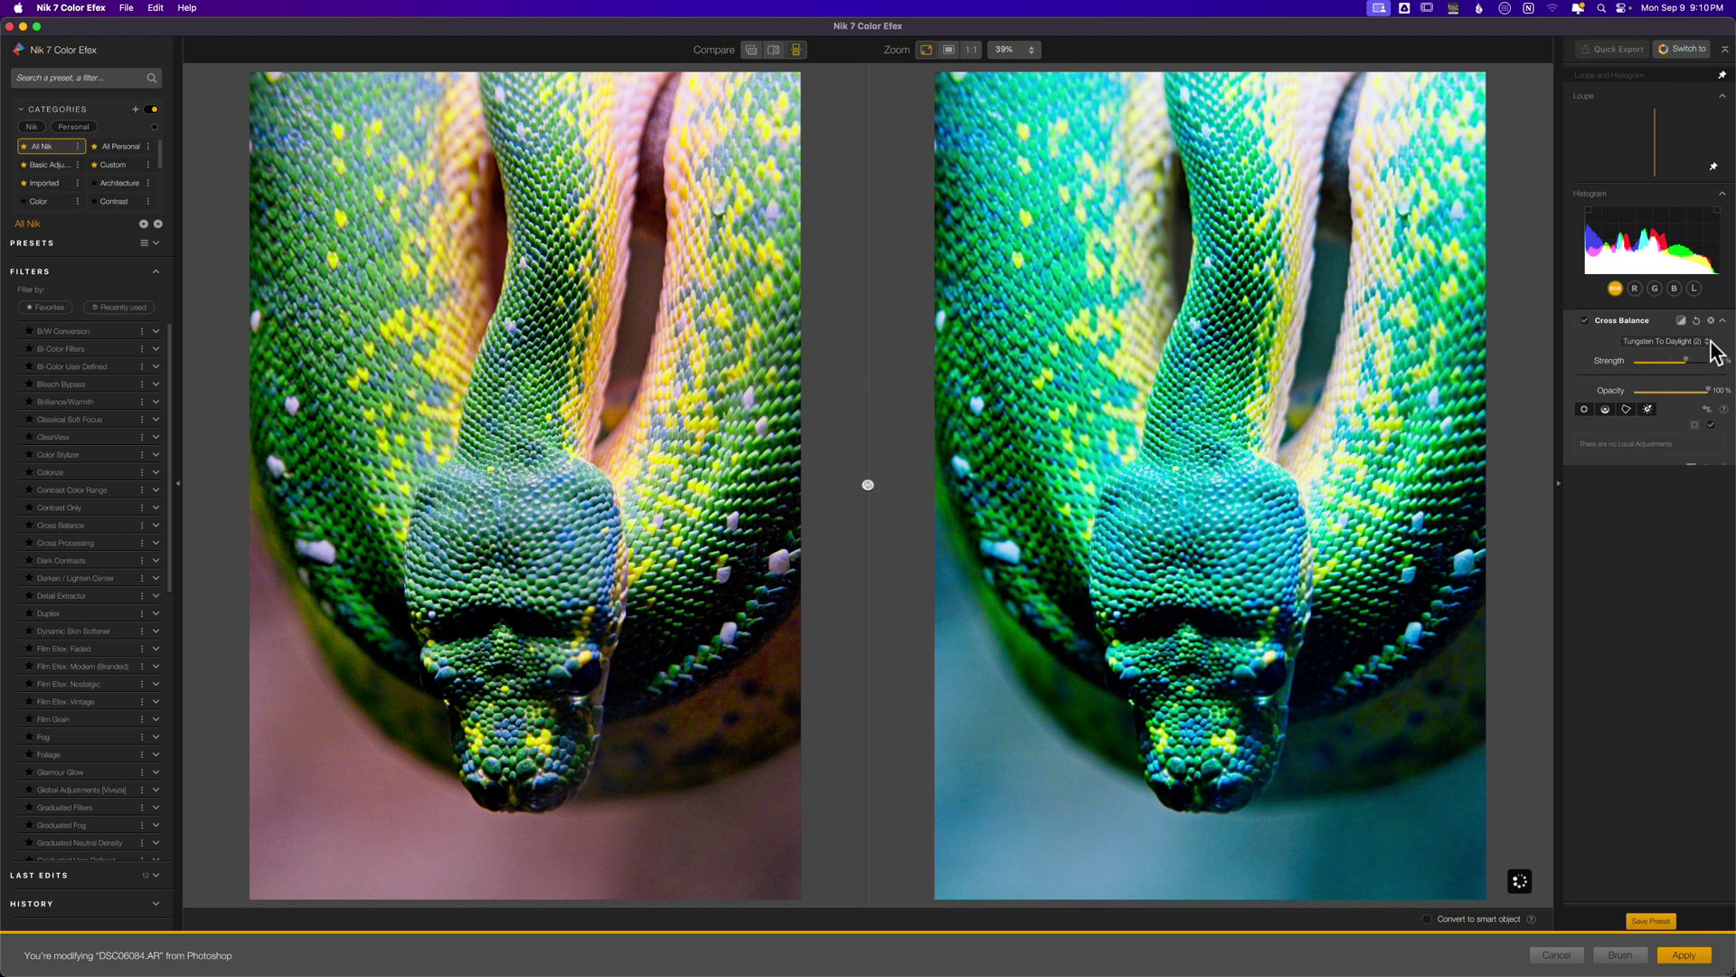
click(1711, 320)
- Add the HSL filter, select the orange colour range, and activate the eyedropper
scroll(149, 647, down, 3)
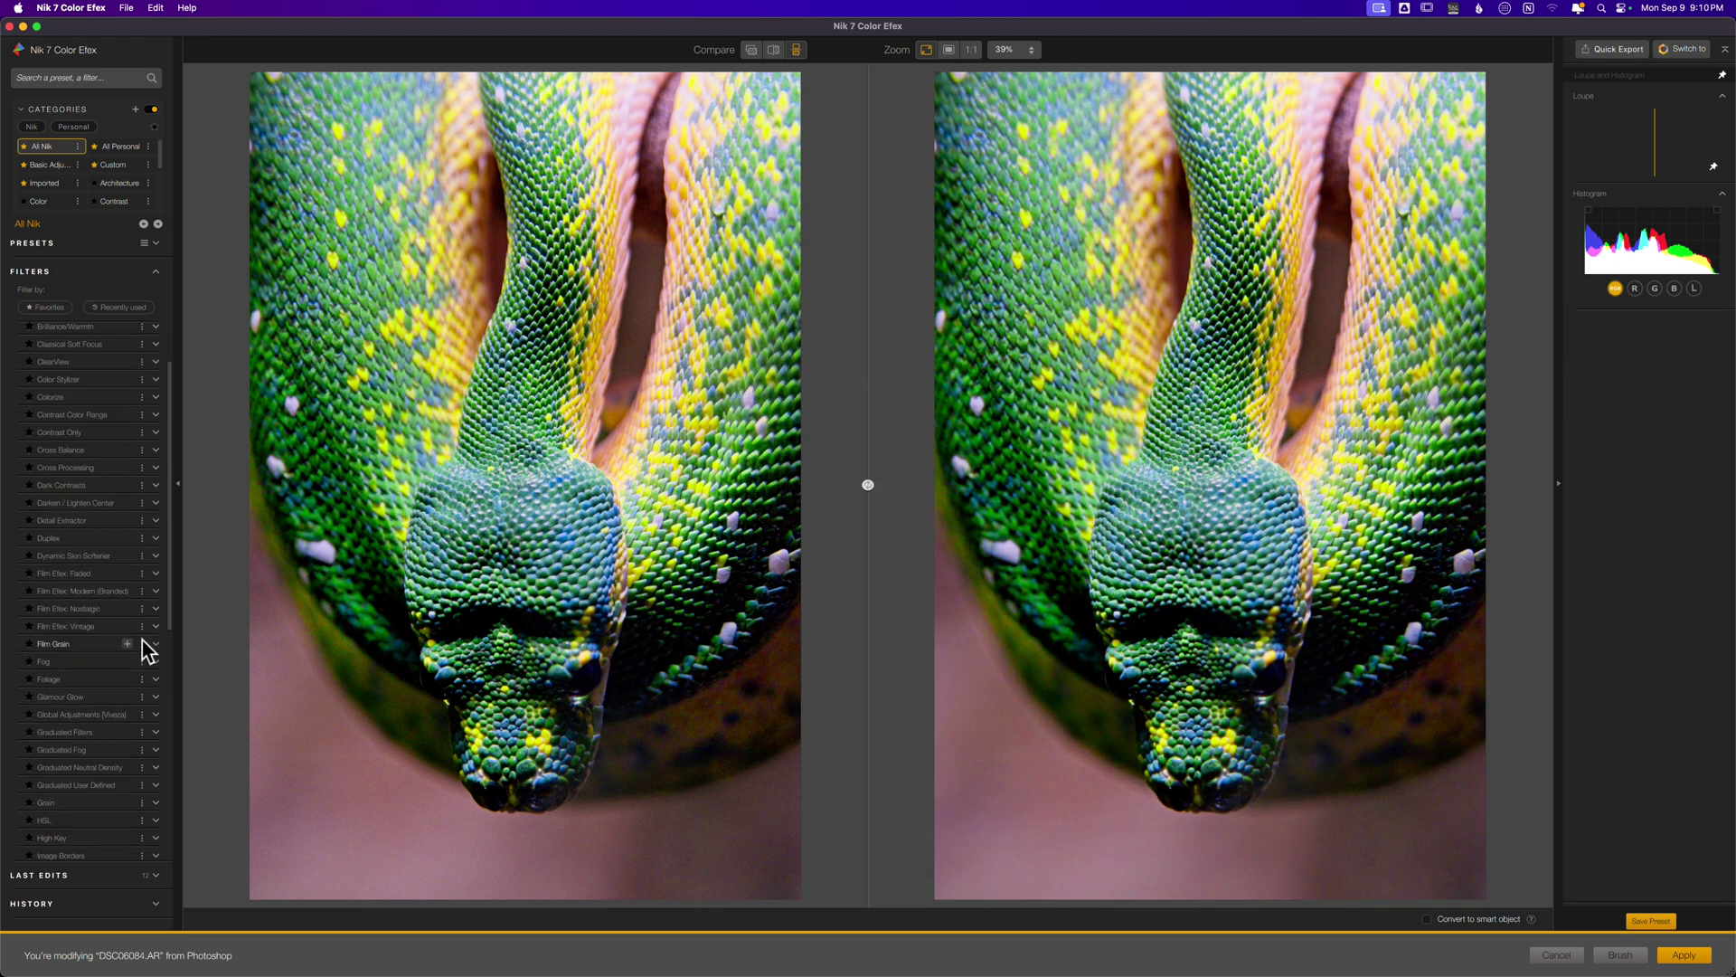
scroll(144, 649, down, 10)
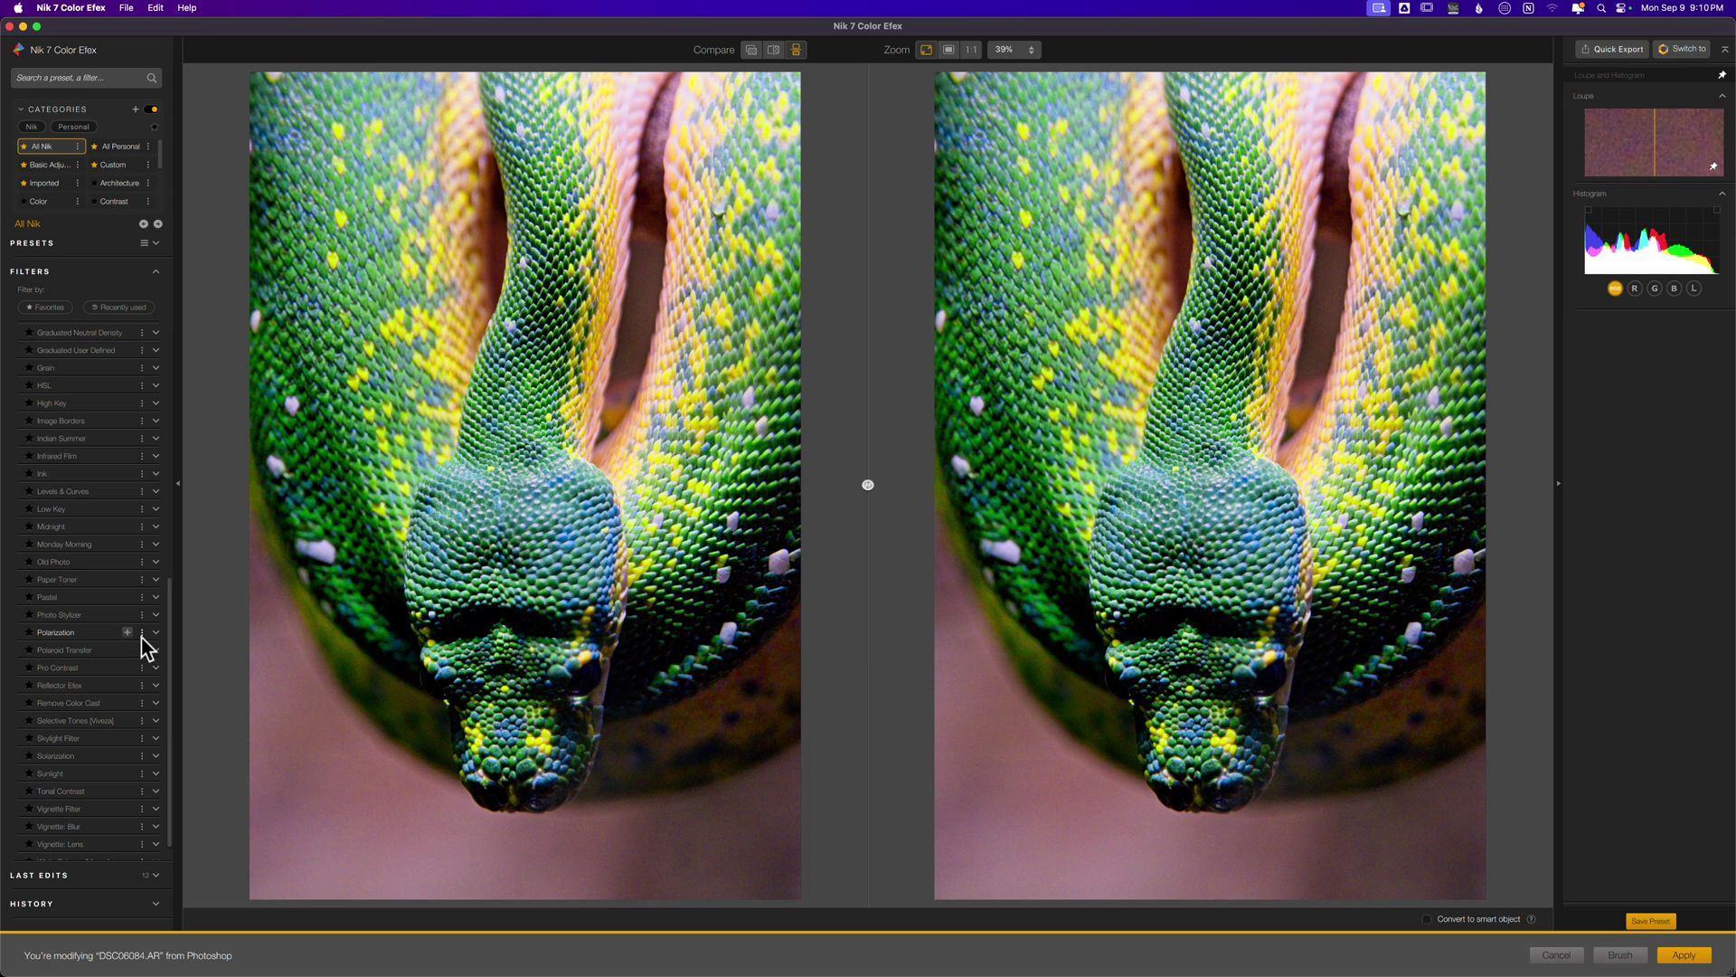
click(127, 384)
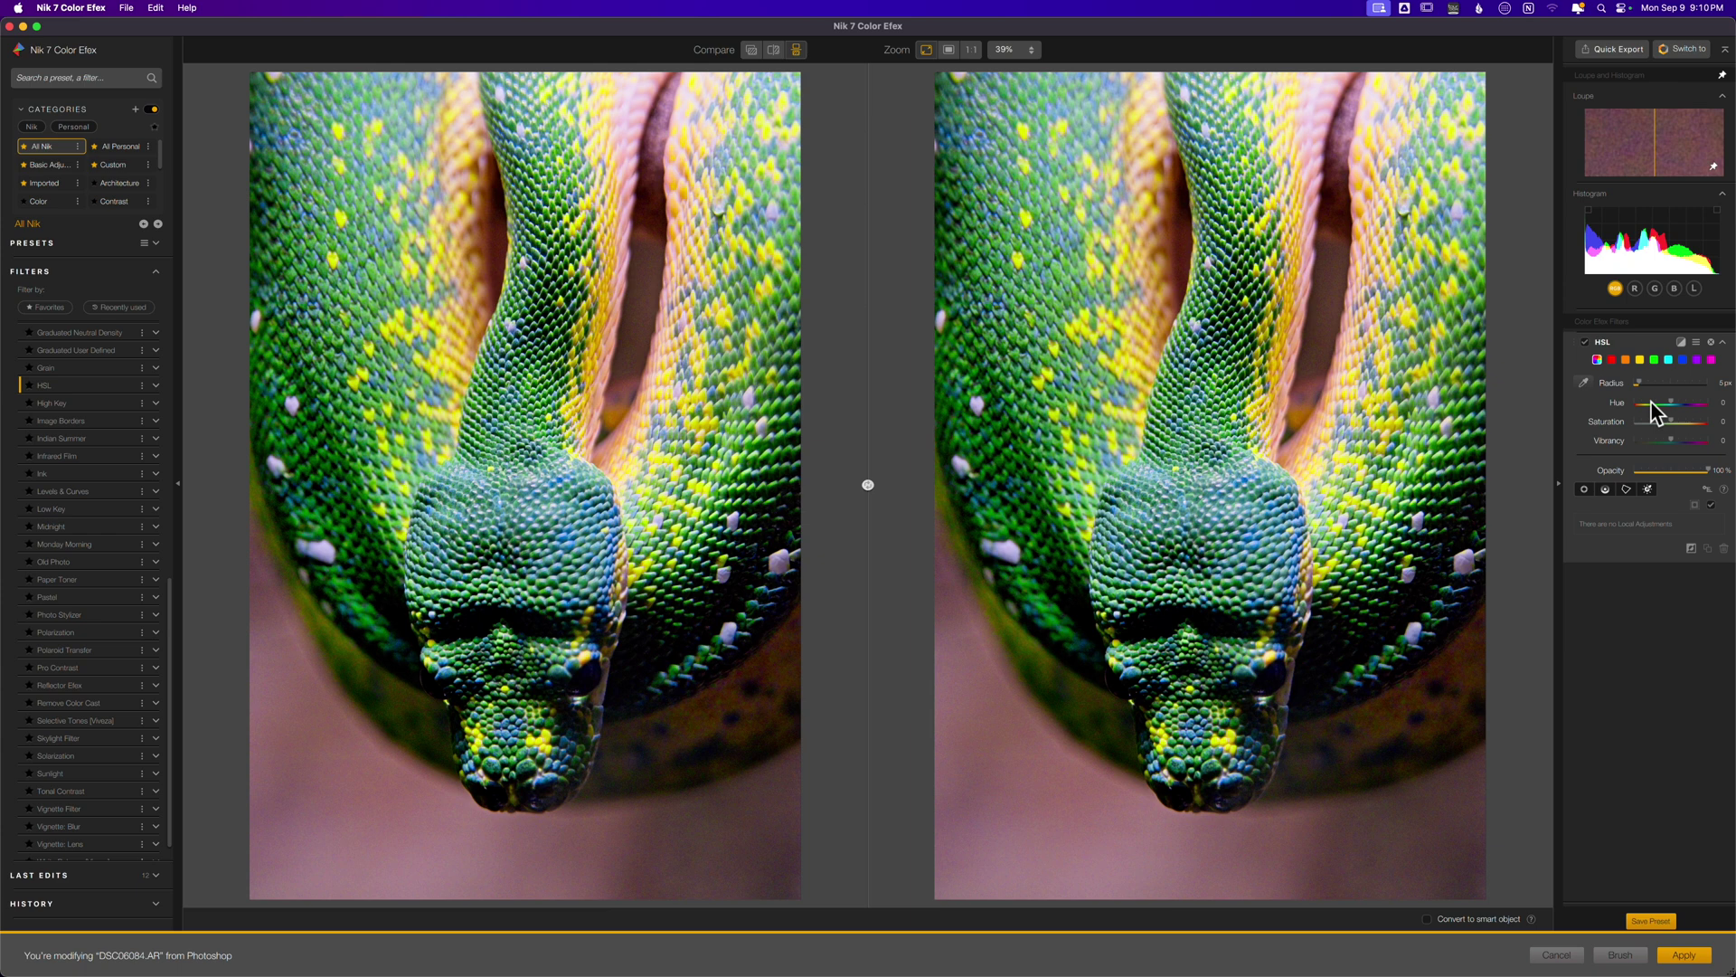
click(1625, 359)
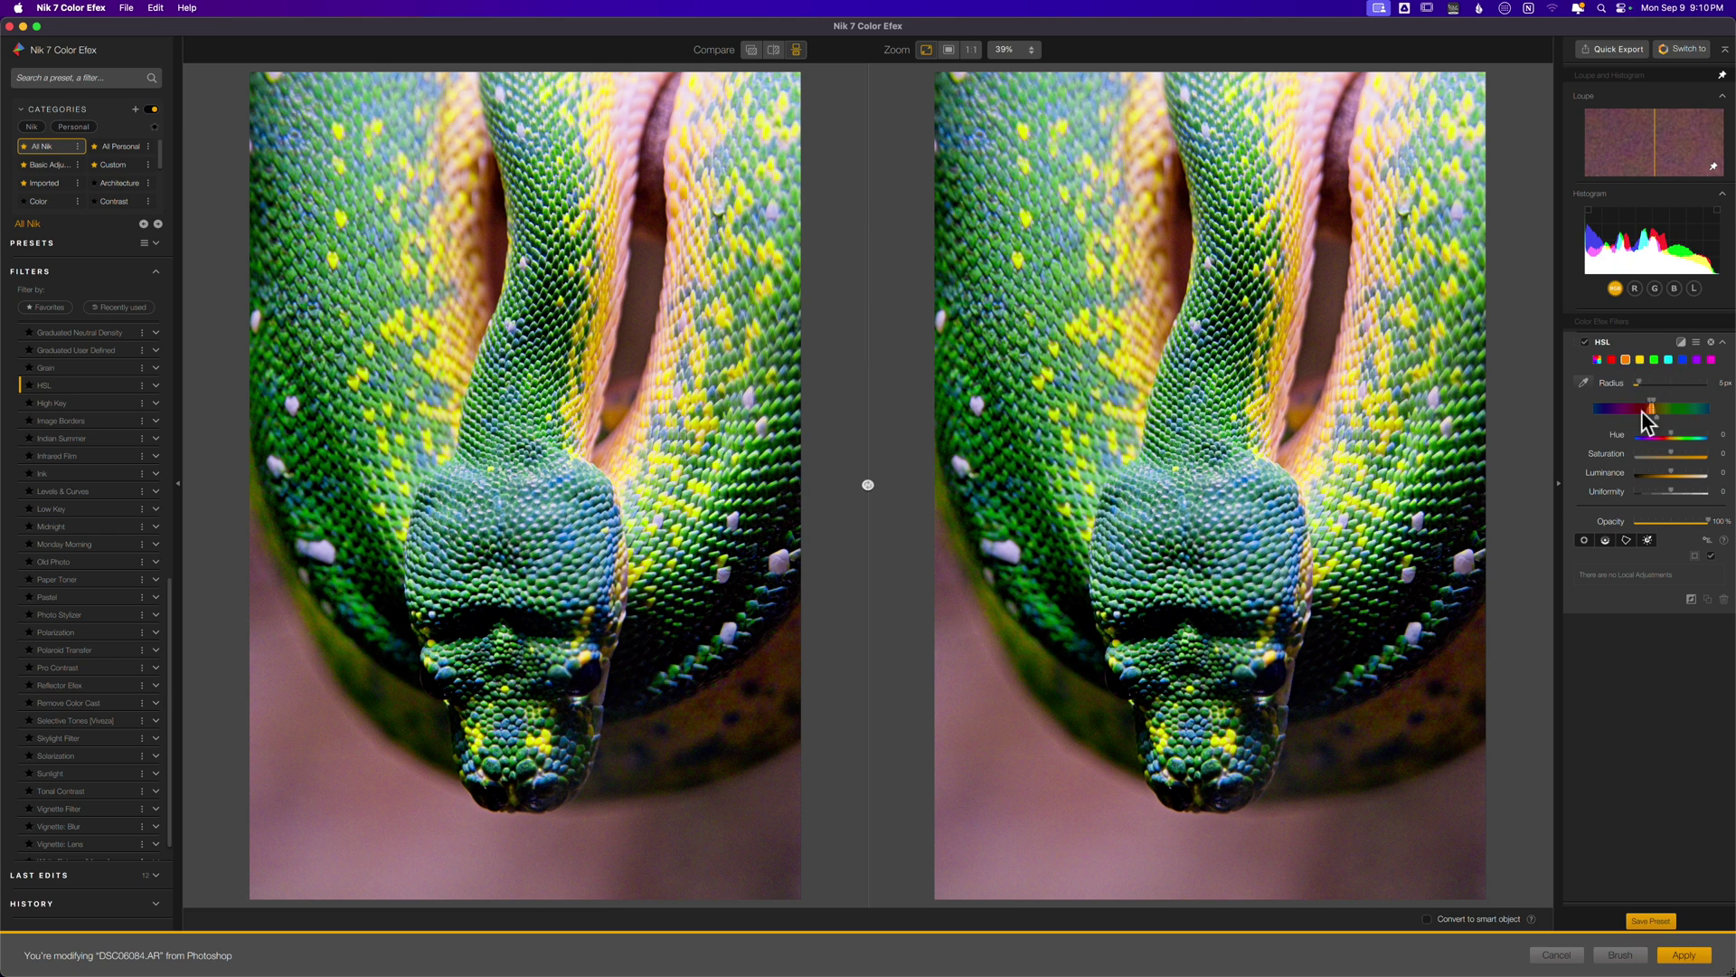
click(1651, 405)
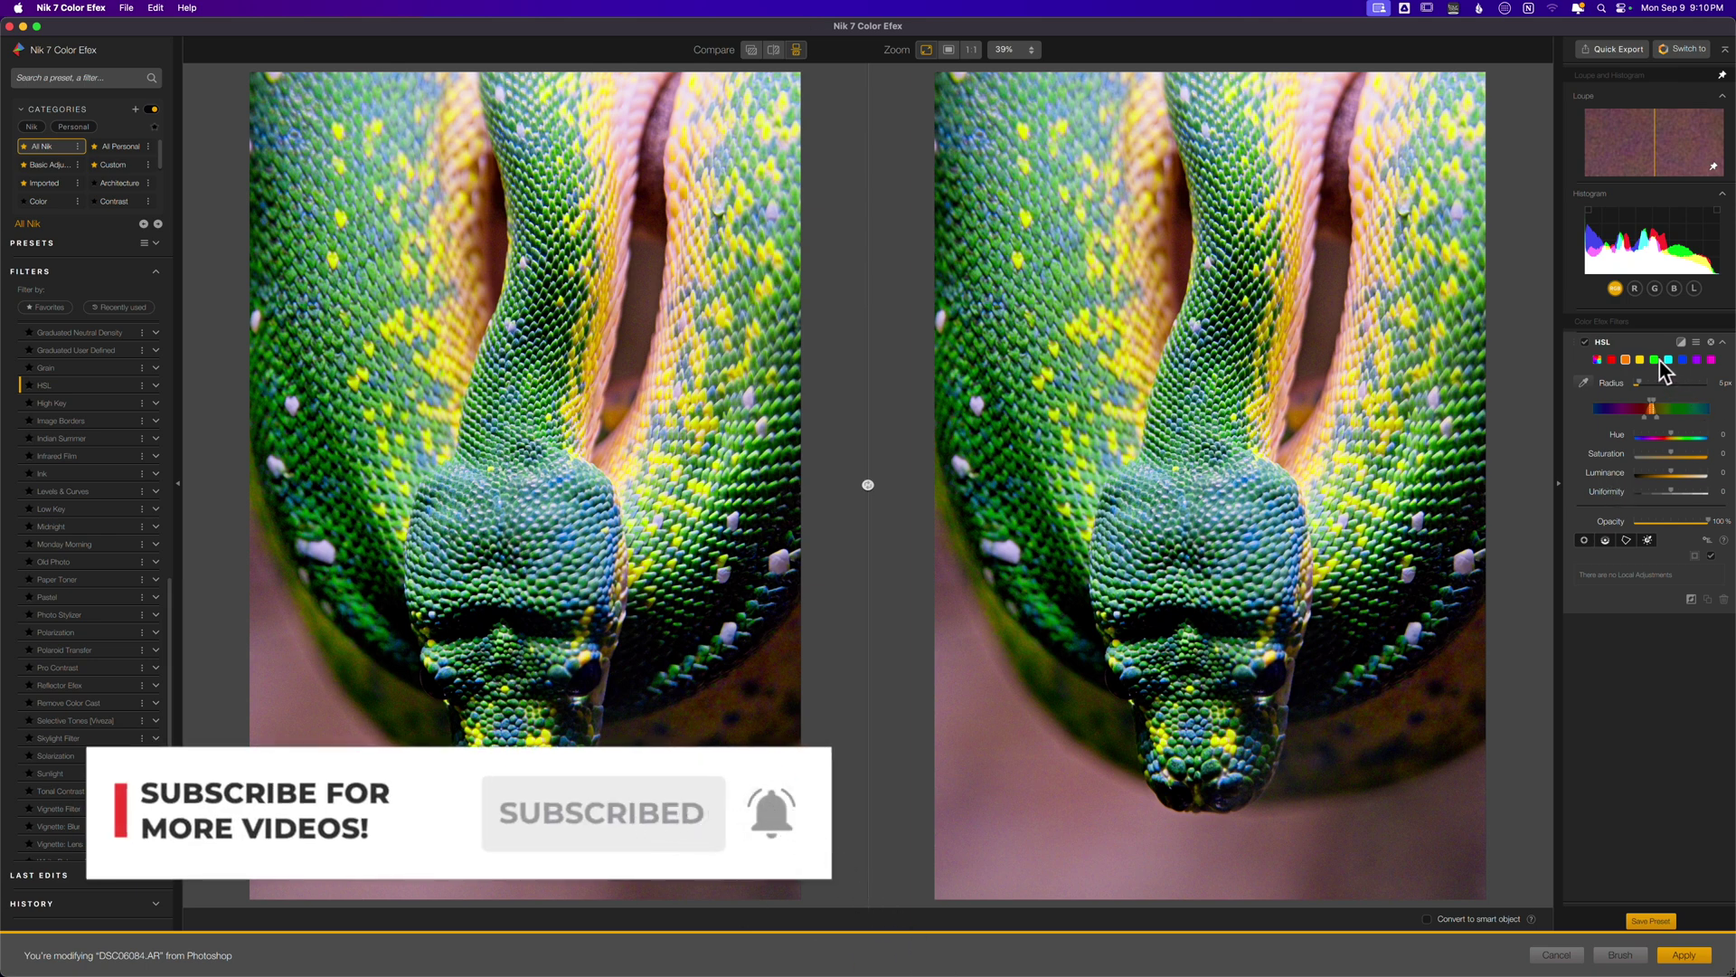
click(1582, 384)
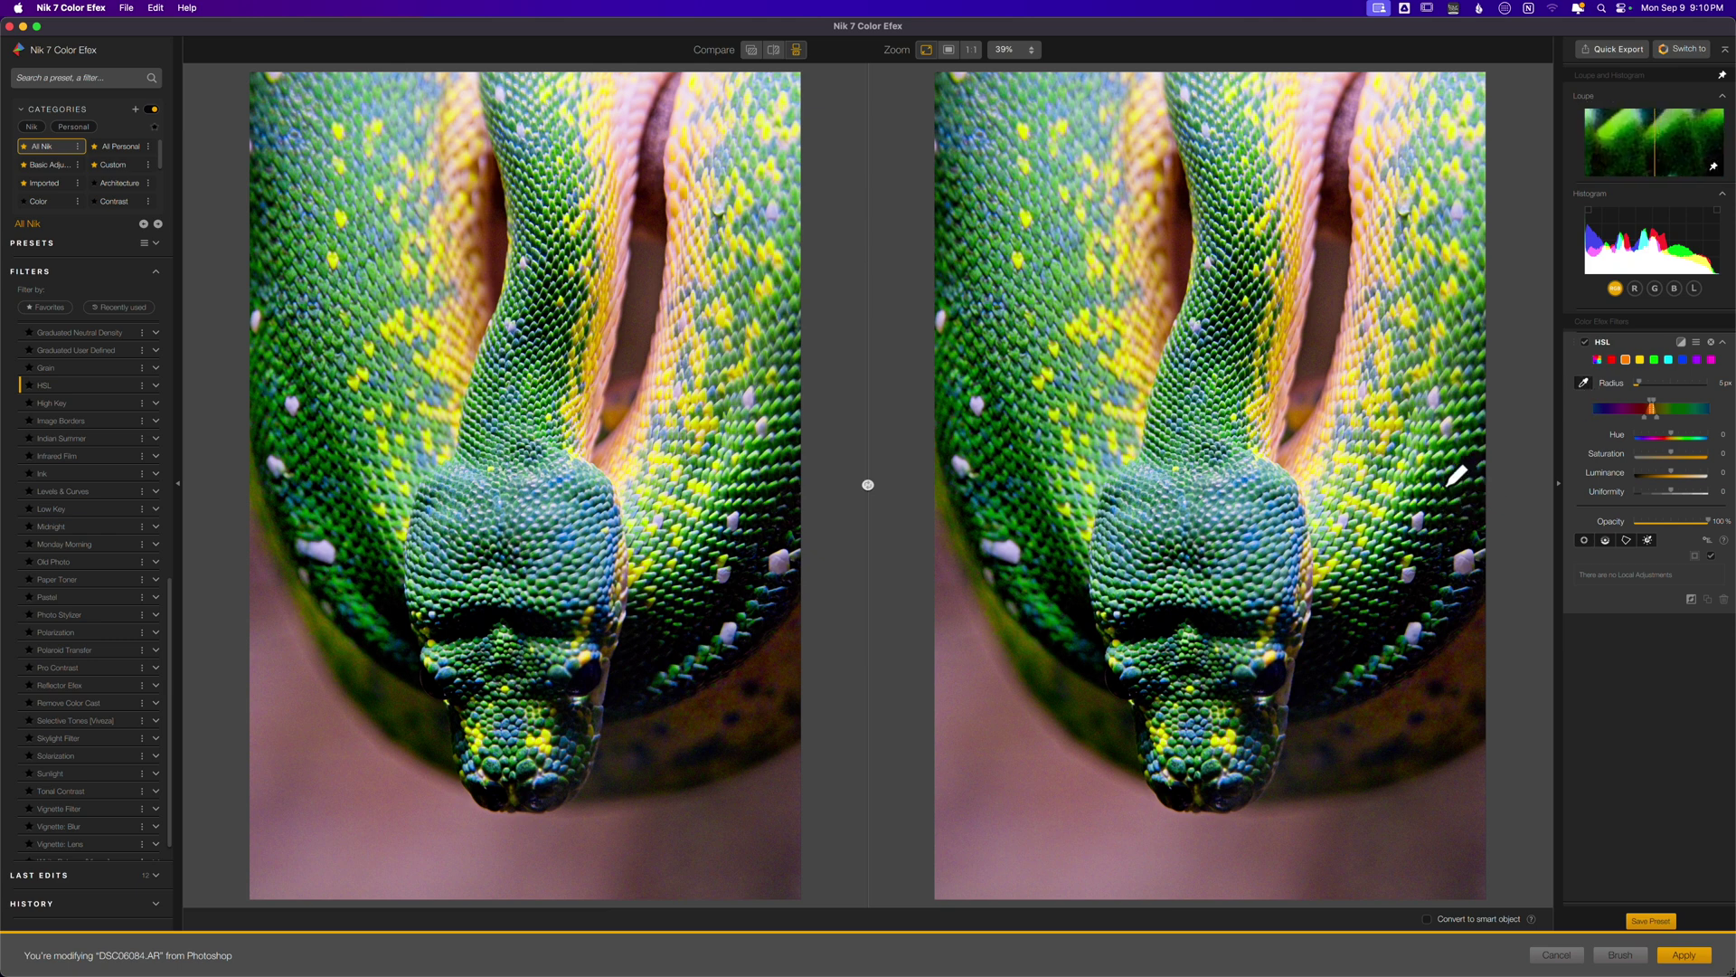
- Sample the snake's green scales and raise their HSL saturation, luminance, radius and uniformity
click(1447, 484)
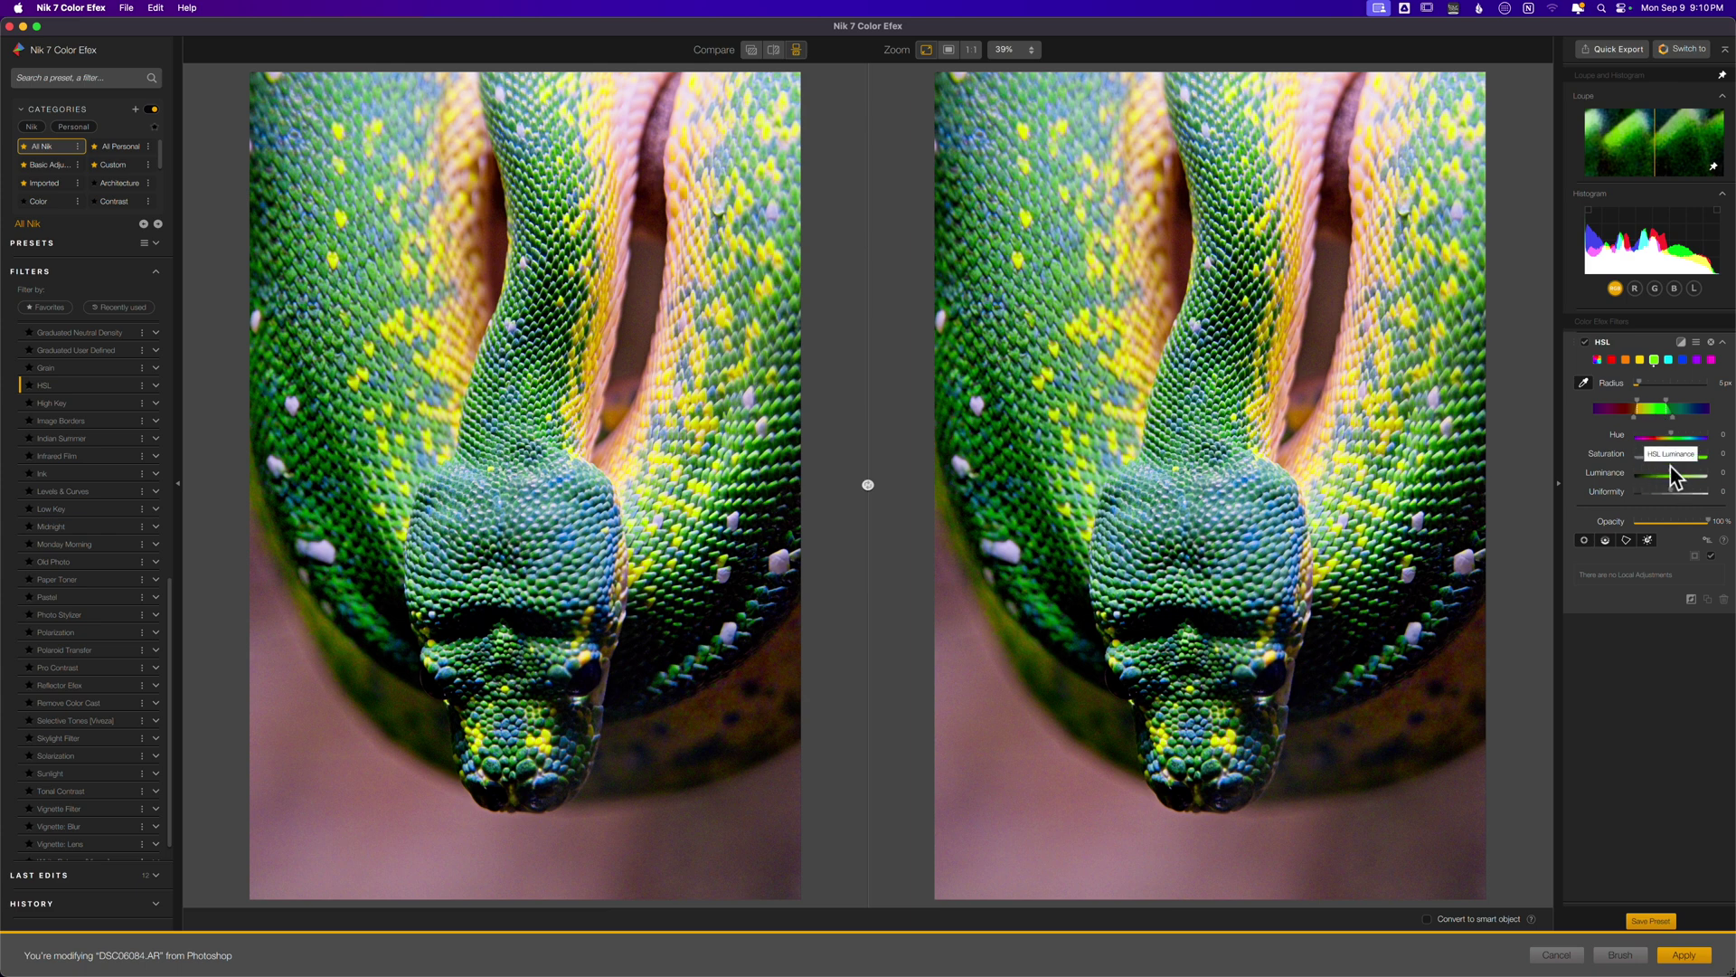
mouse_move(1670, 454)
mouse_down()
mouse_move(1690, 459)
mouse_move(1674, 457)
mouse_up()
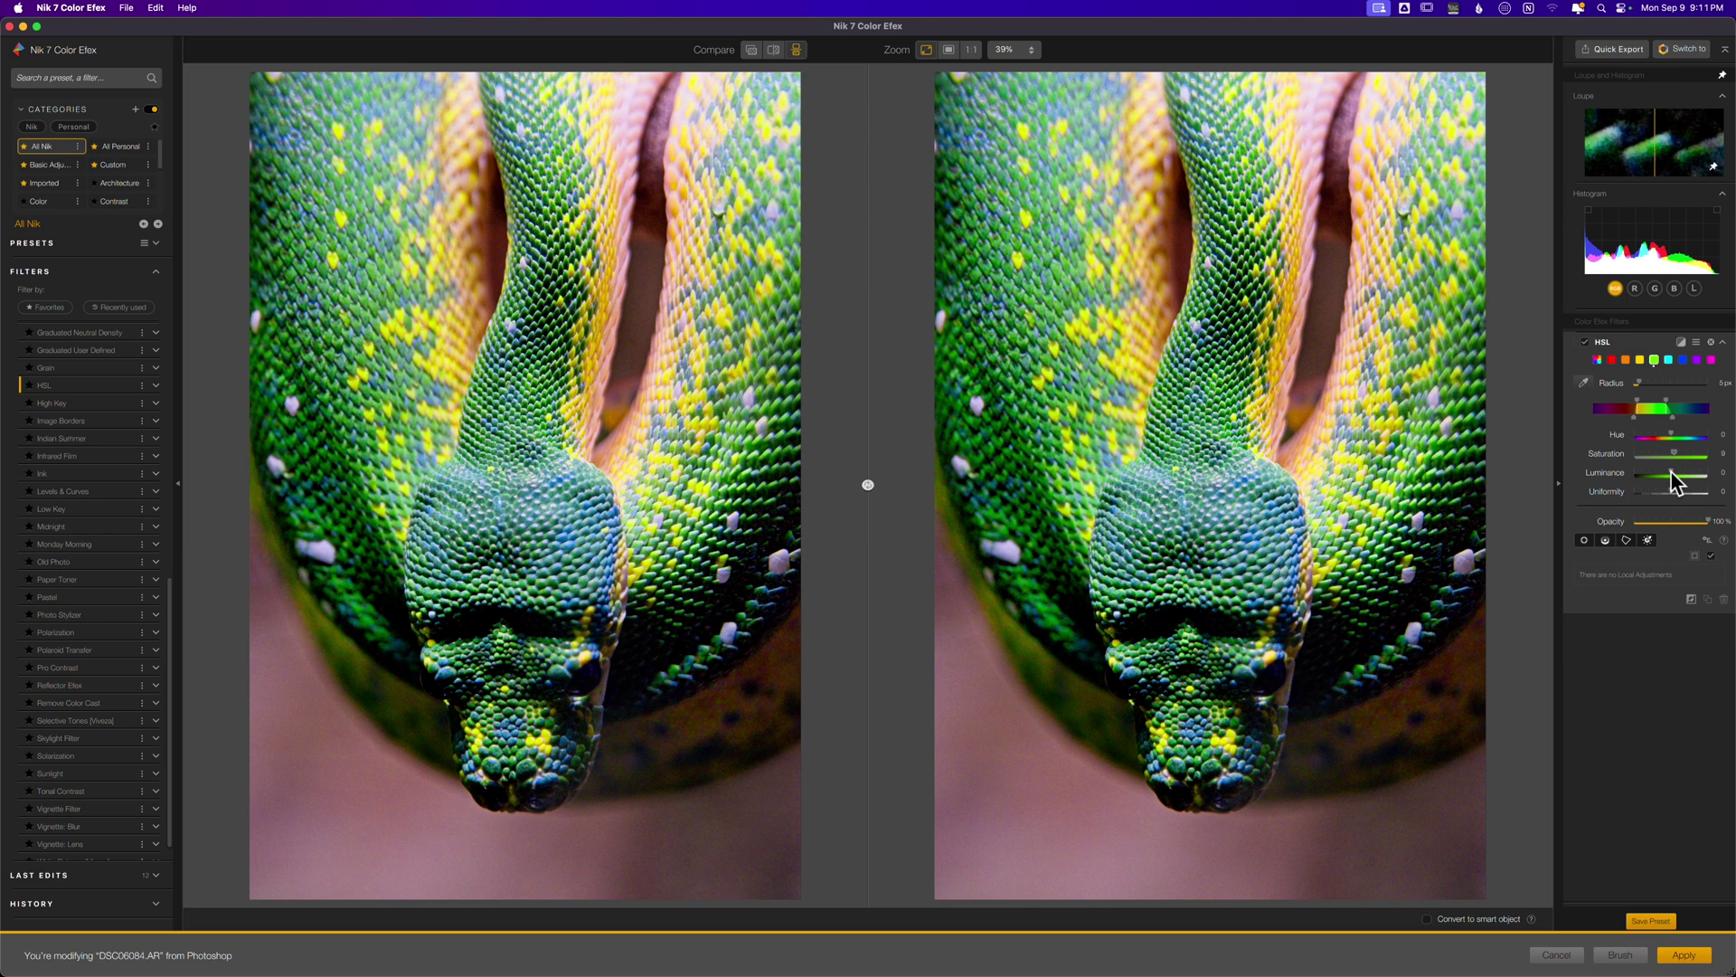
drag(1671, 472, 1674, 473)
drag(1638, 383, 1654, 382)
mouse_move(1671, 491)
mouse_down()
mouse_move(1687, 491)
mouse_move(1654, 491)
mouse_move(1673, 491)
mouse_up()
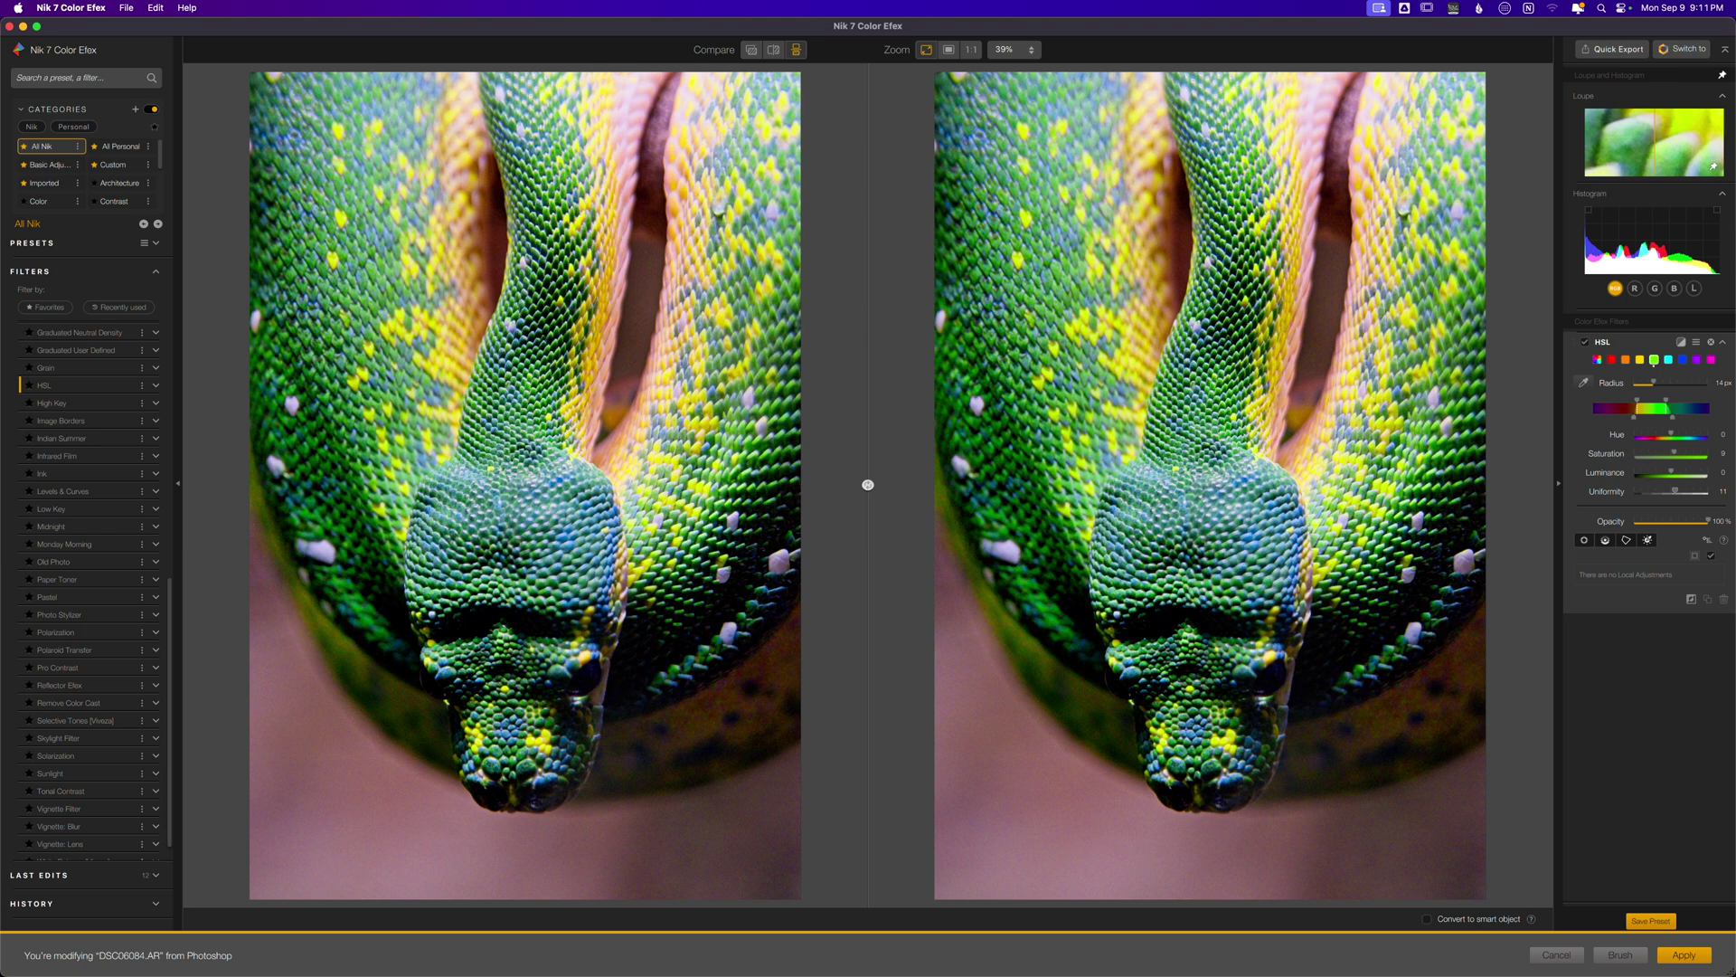
drag(1675, 454, 1685, 458)
- Apply the Nik edit back to ON1 and lower the new layer's opacity
click(1682, 956)
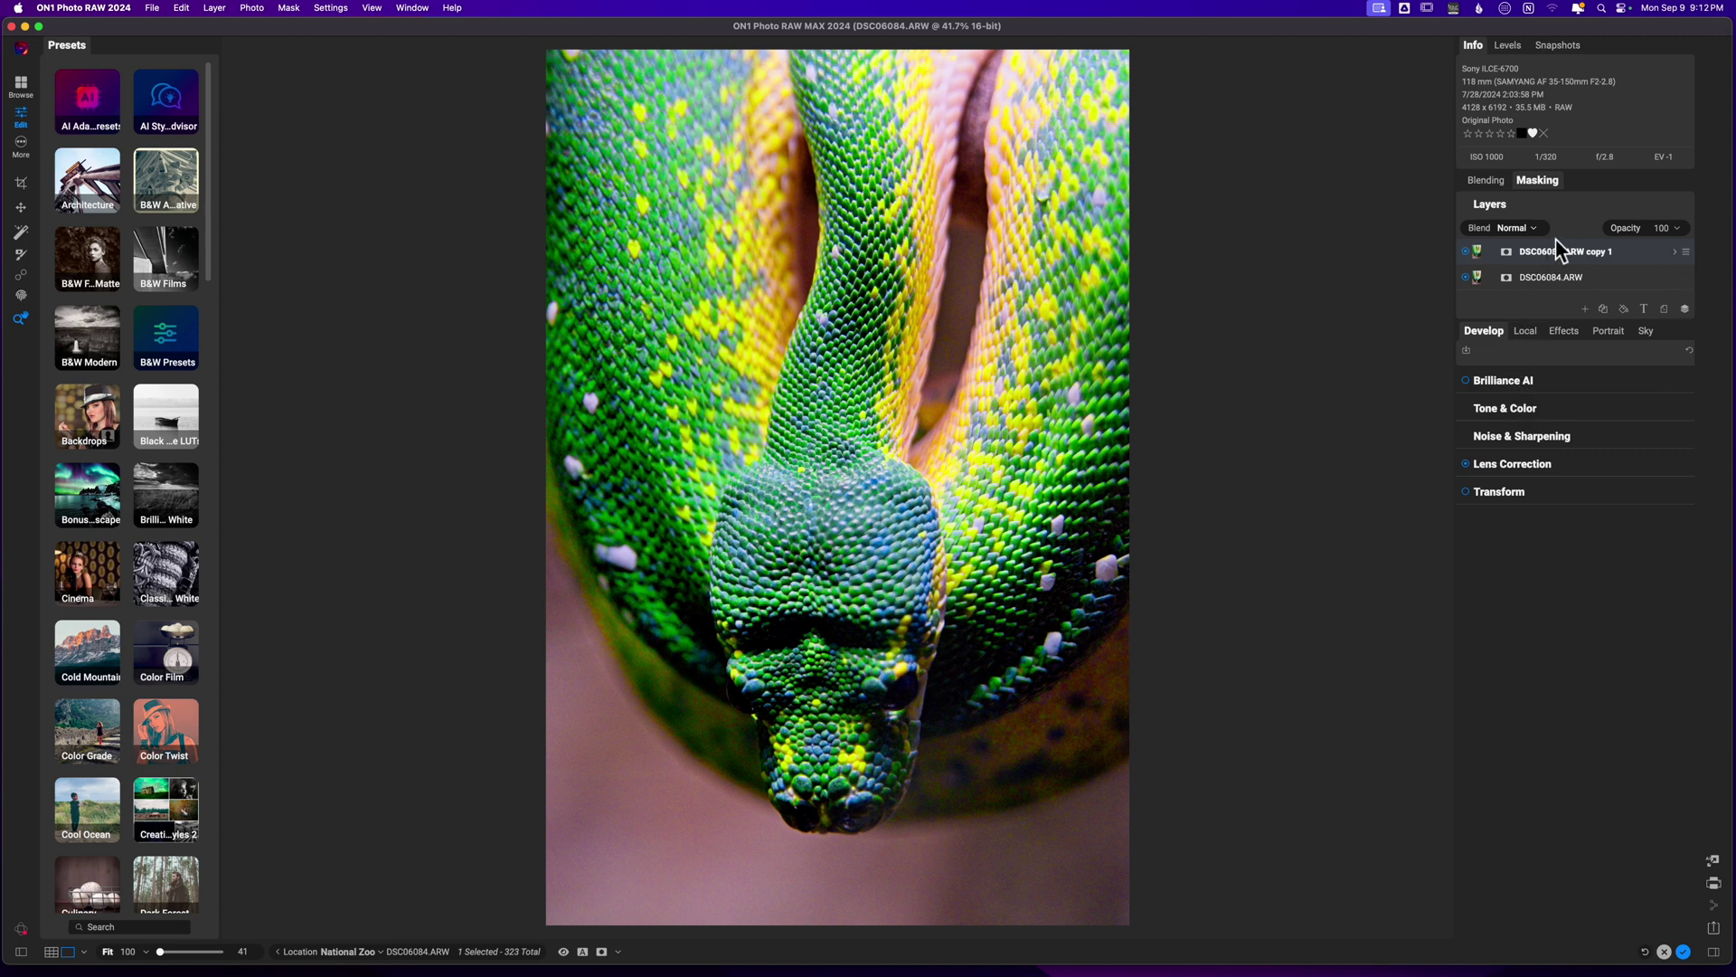
click(1635, 230)
drag(1635, 229, 1625, 229)
drag(1625, 237, 1599, 240)
- Set the top layer to Color blend at 100 opacity and toggle it to compare
click(1523, 228)
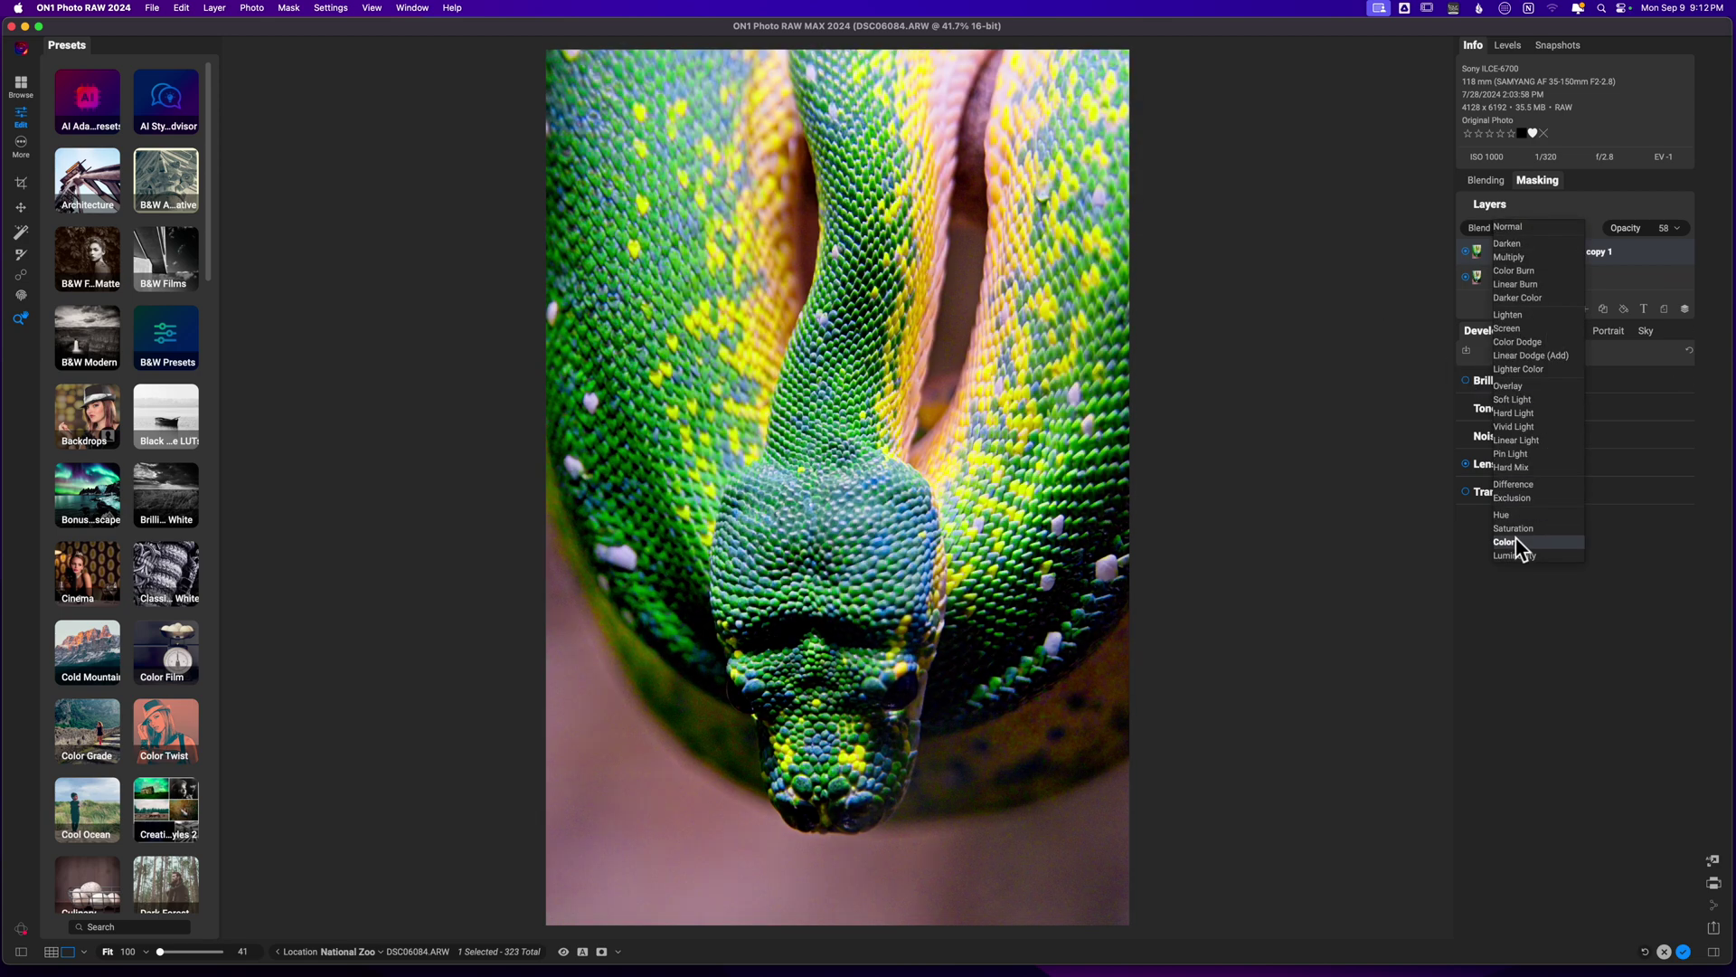
click(1517, 542)
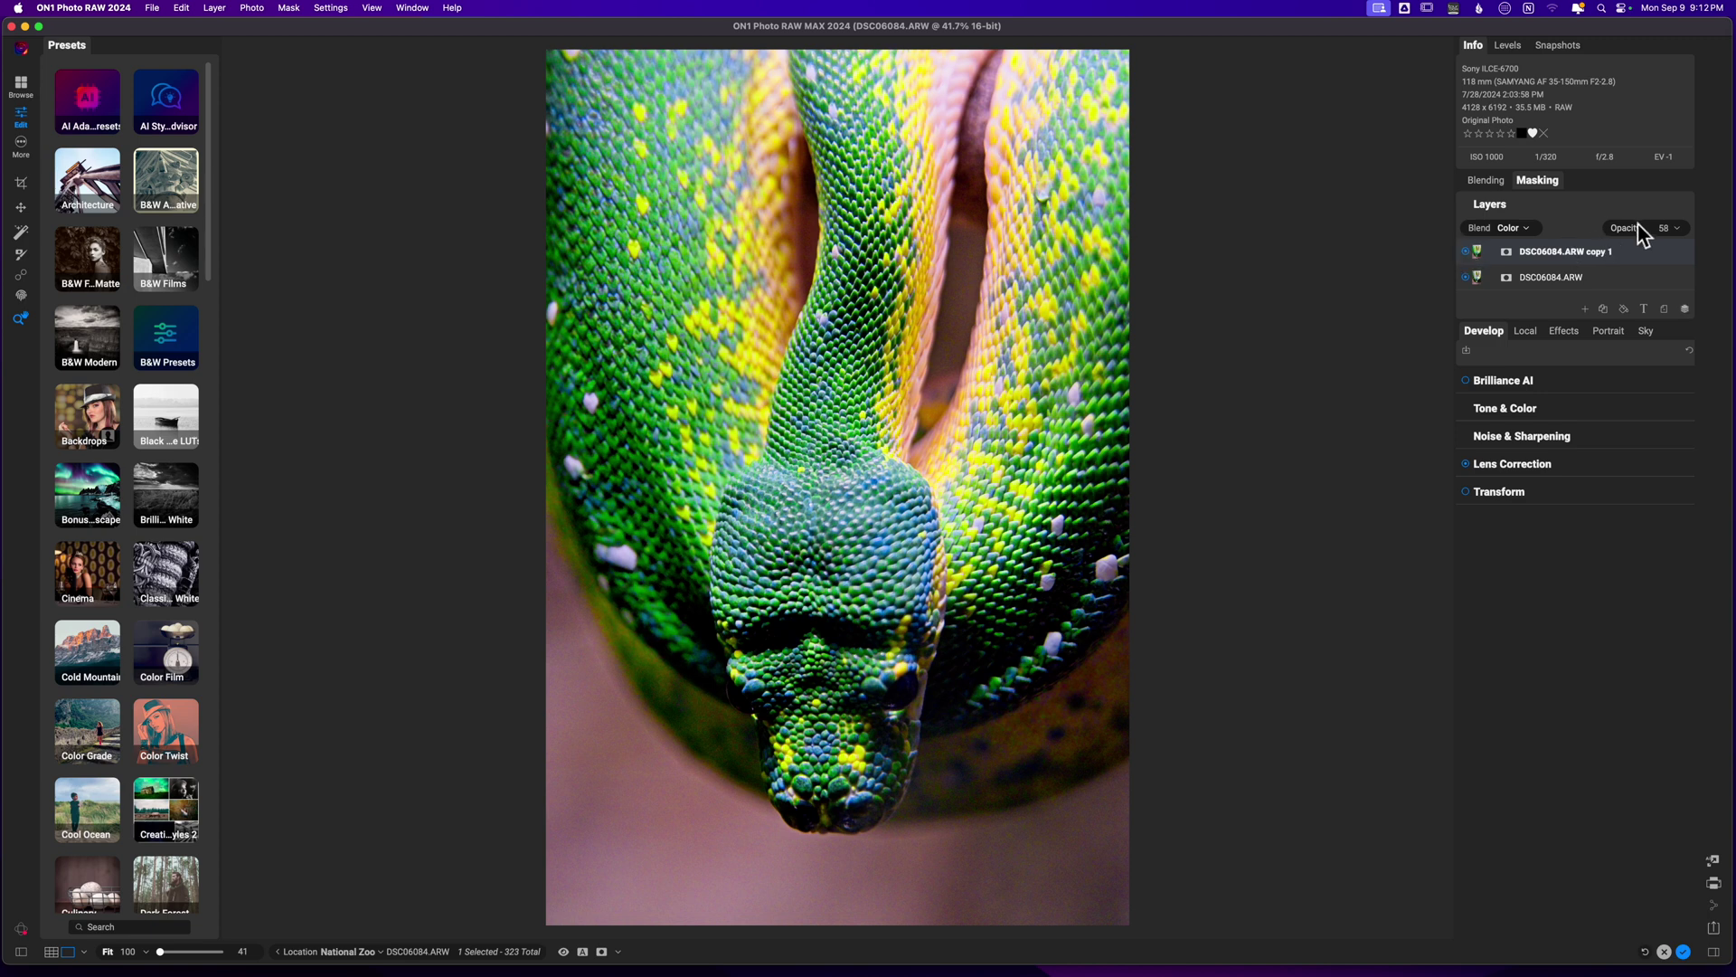
drag(1643, 235, 1704, 230)
click(1464, 252)
click(1465, 251)
- Merge the visible layers into a single DSC08084.ARW copy 1 layer
click(1683, 253)
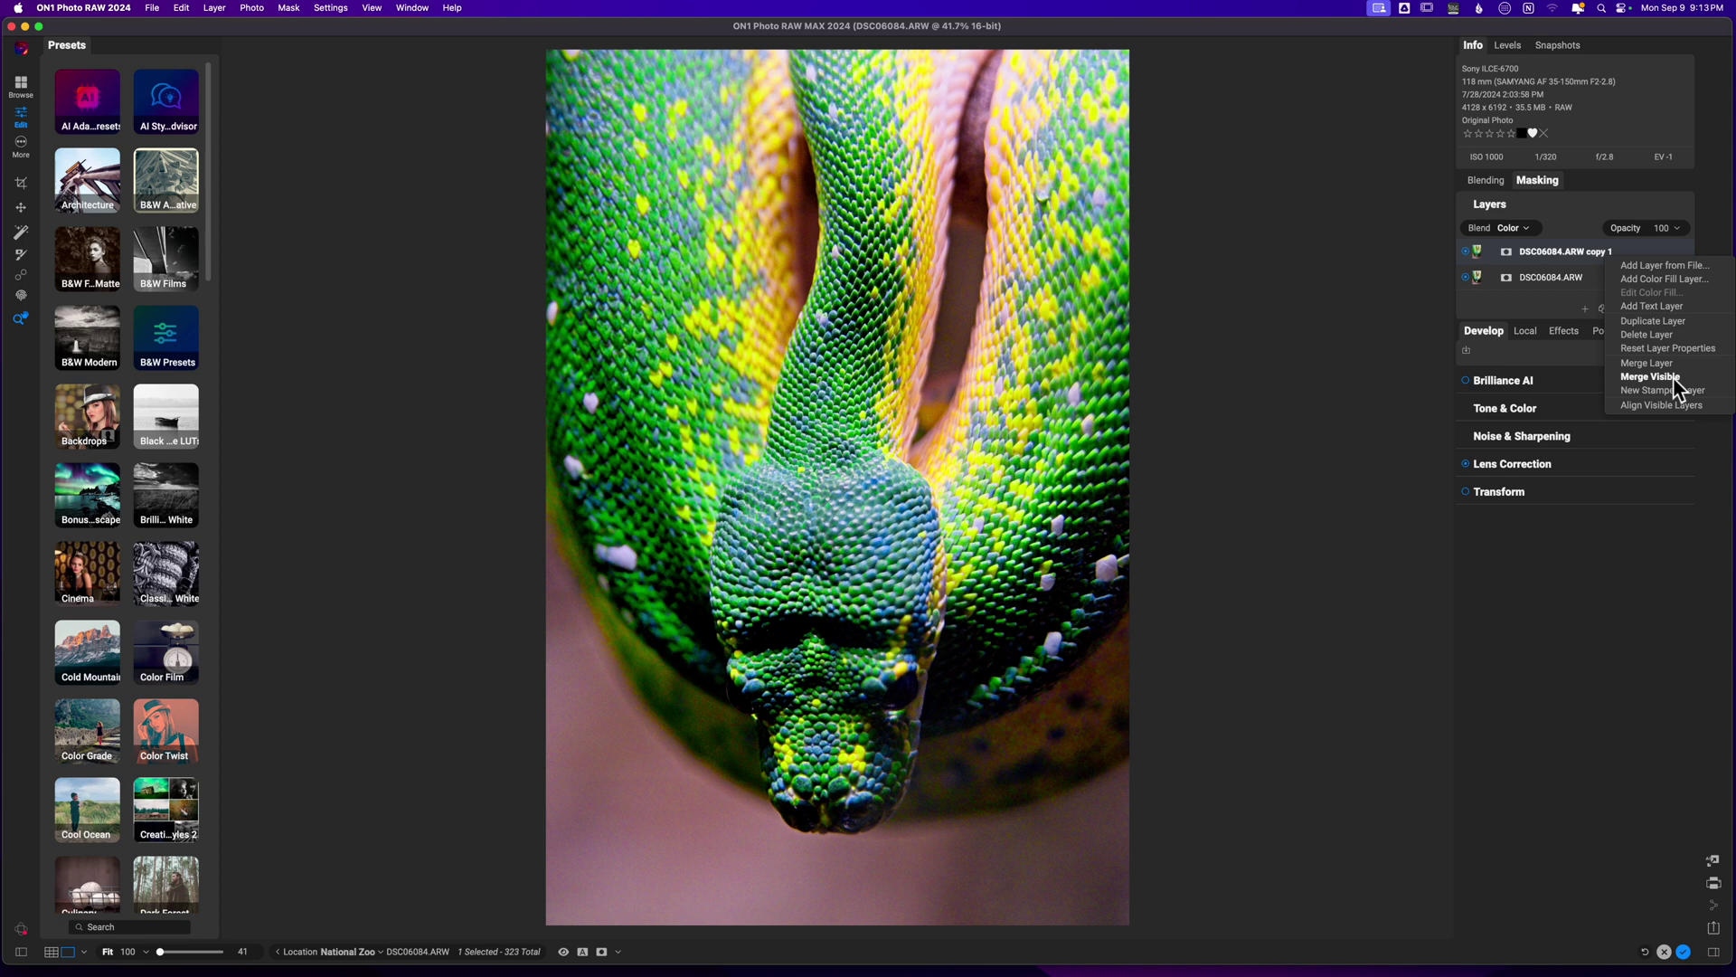
click(1586, 589)
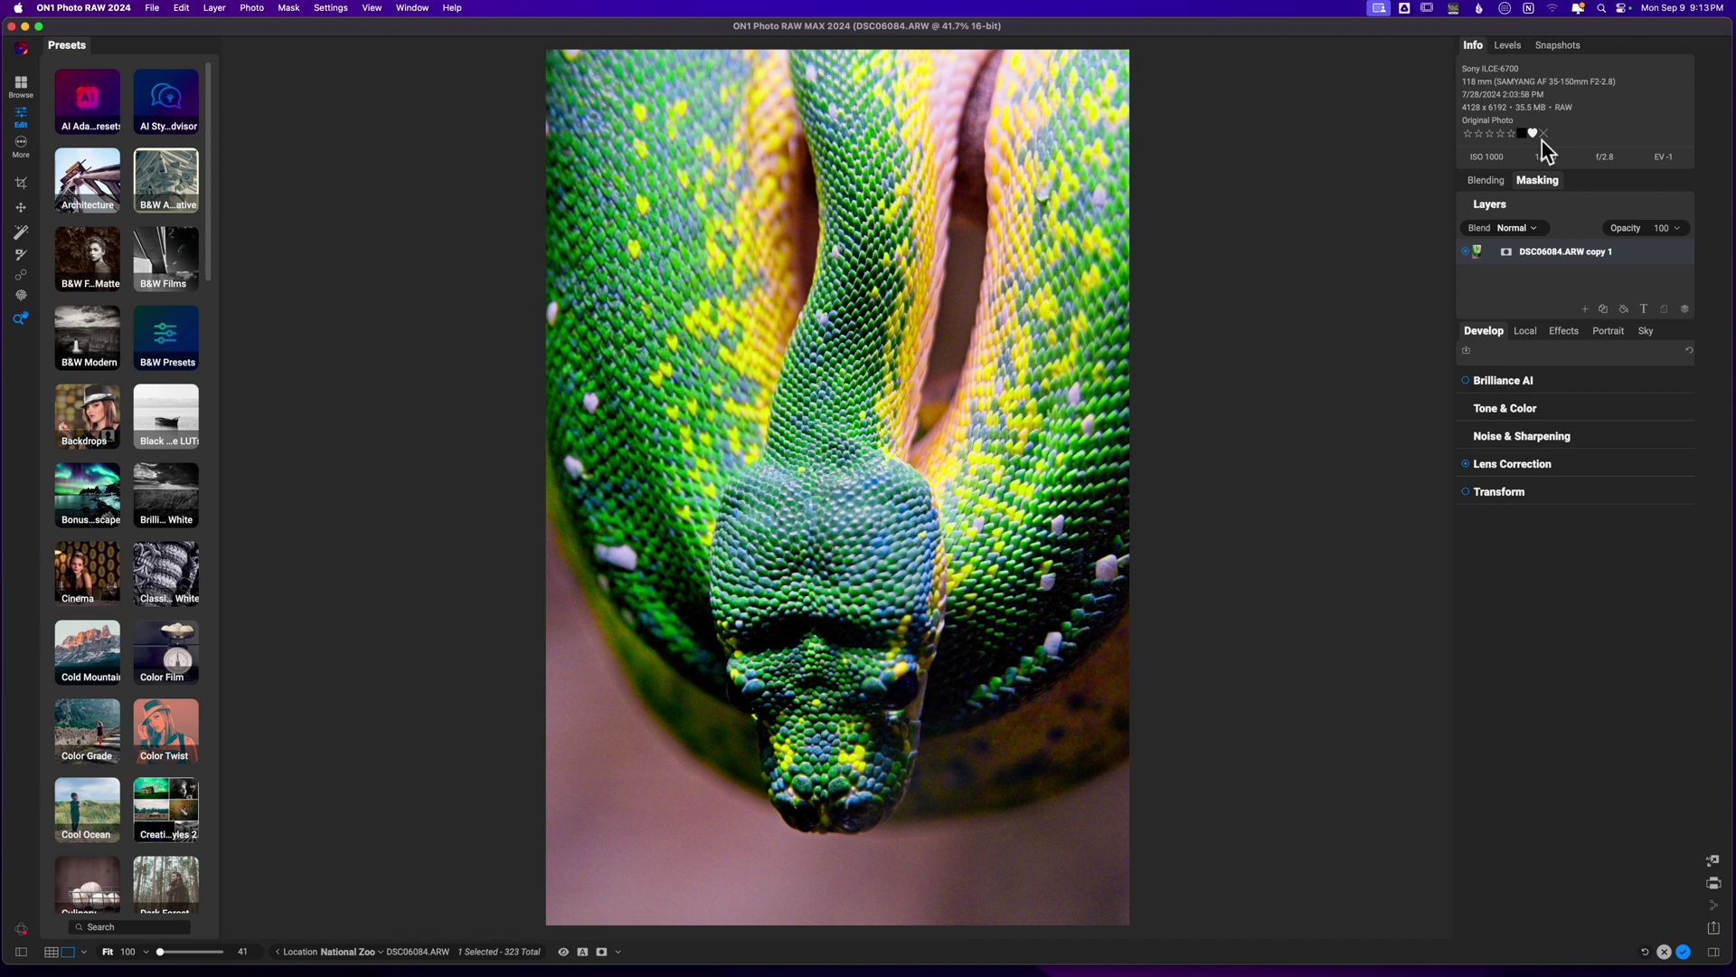
click(1537, 180)
- Add a Big Softy Vignette filter, shrink its size slightly and remove its feathering
click(1564, 331)
click(1578, 380)
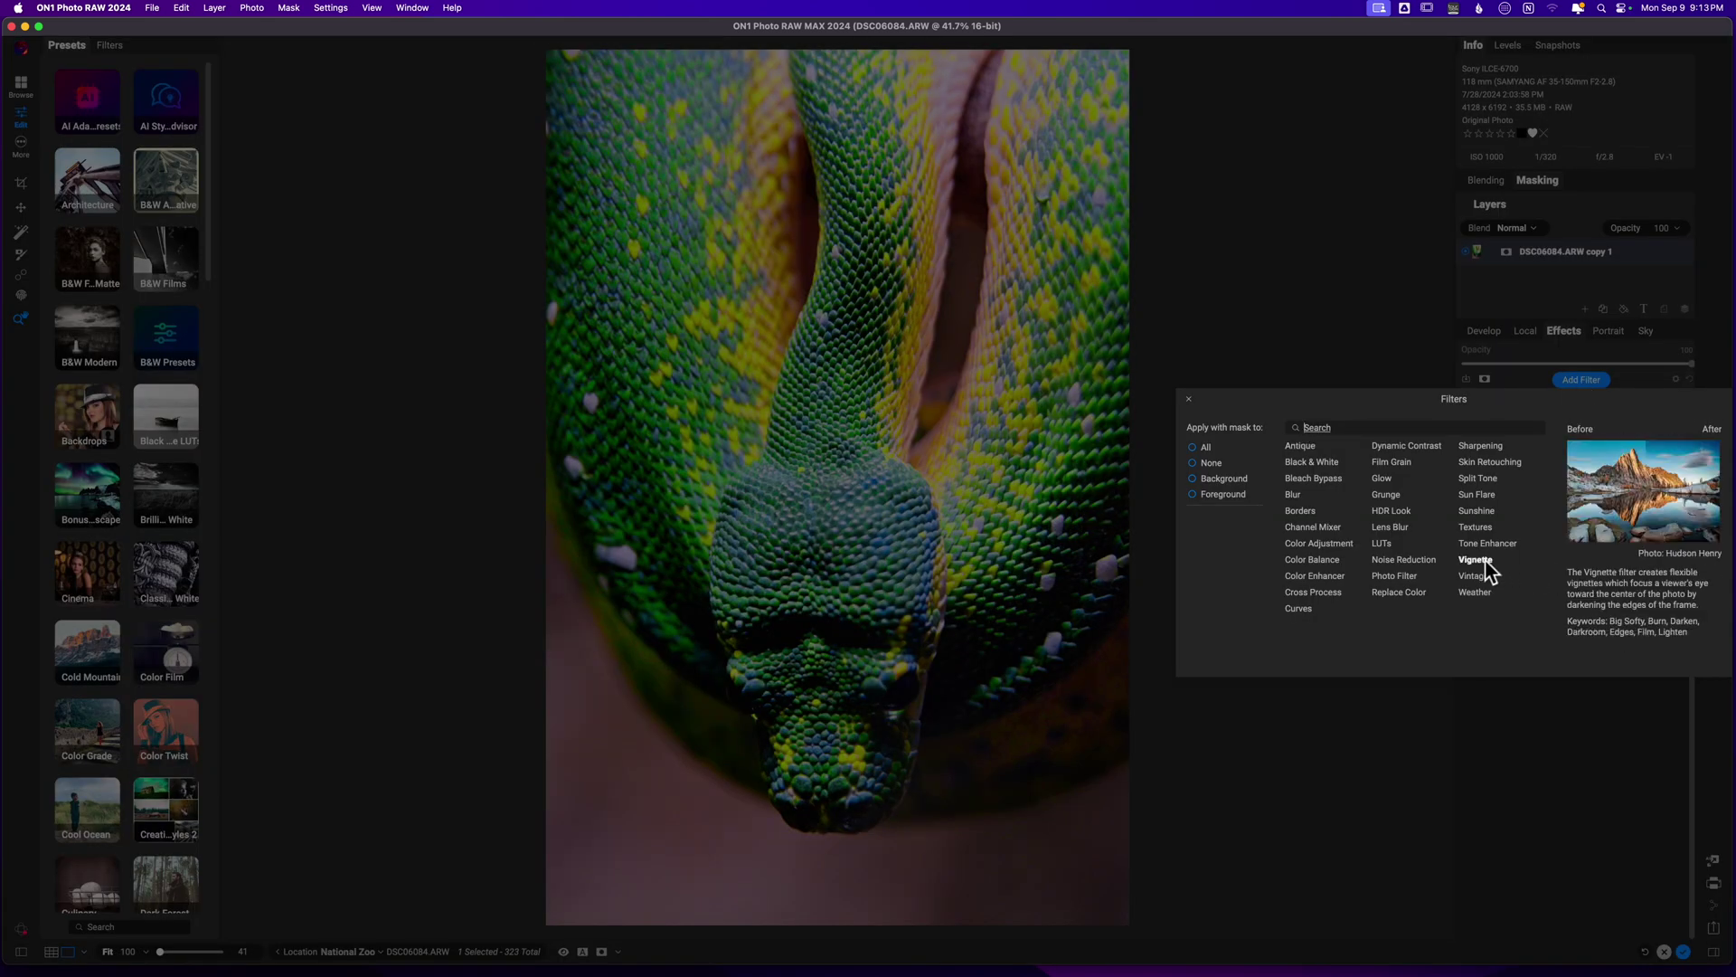
click(1484, 559)
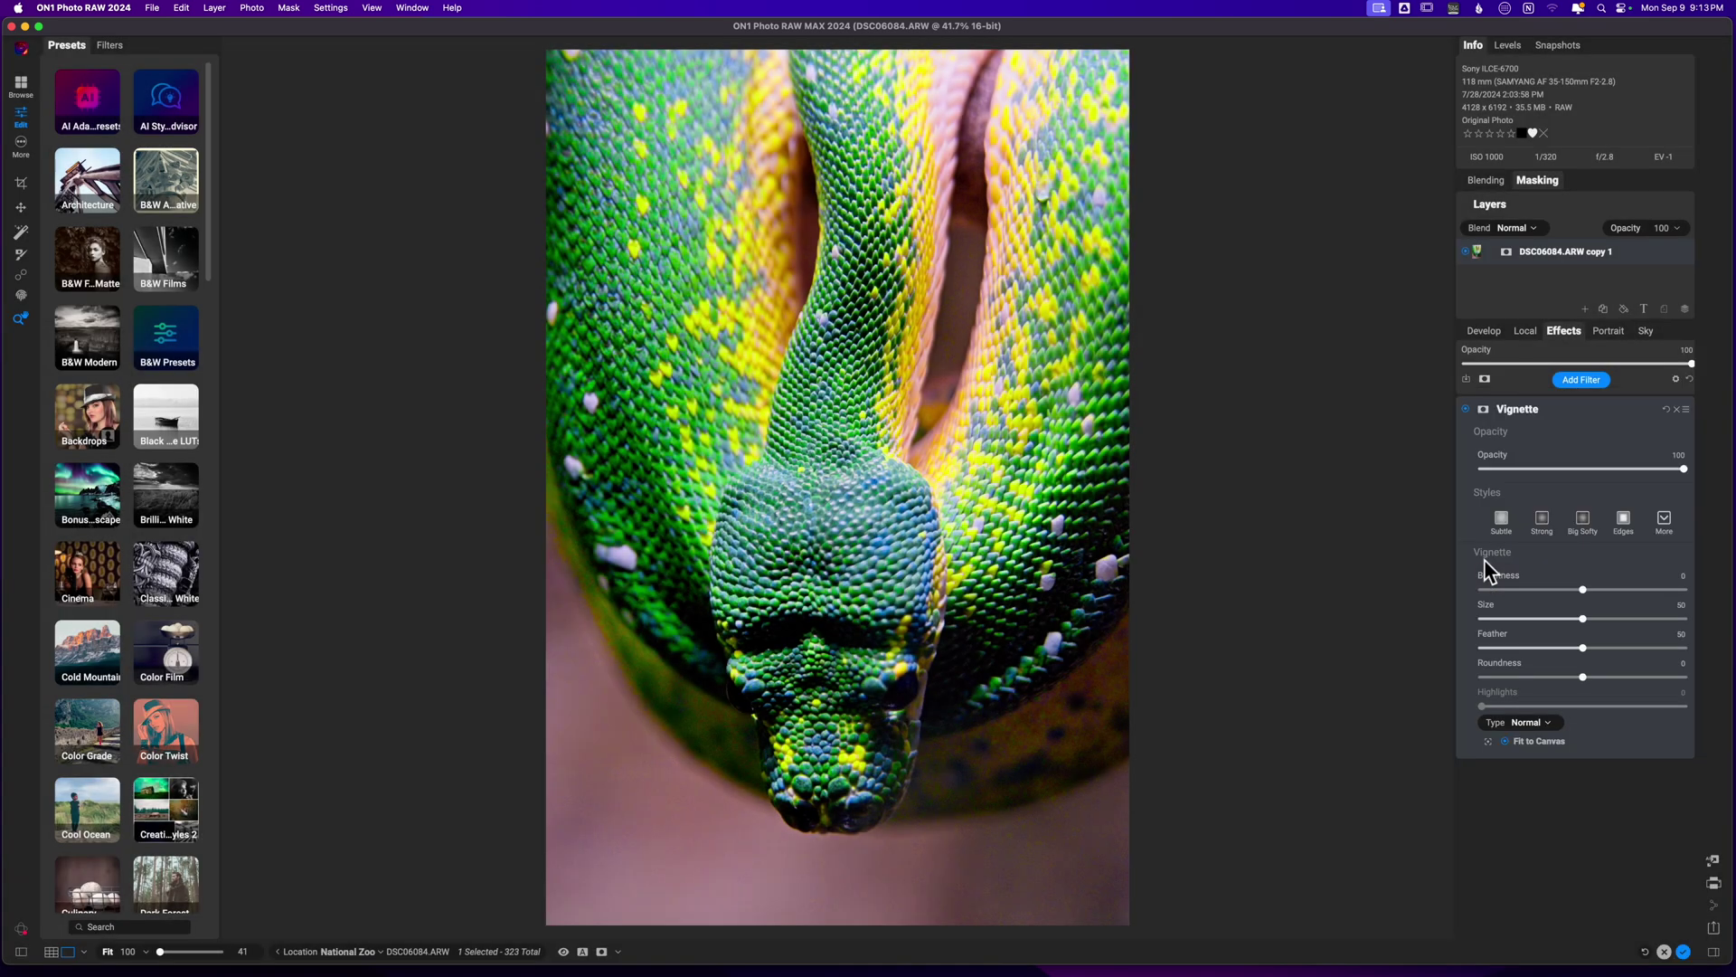
click(1582, 521)
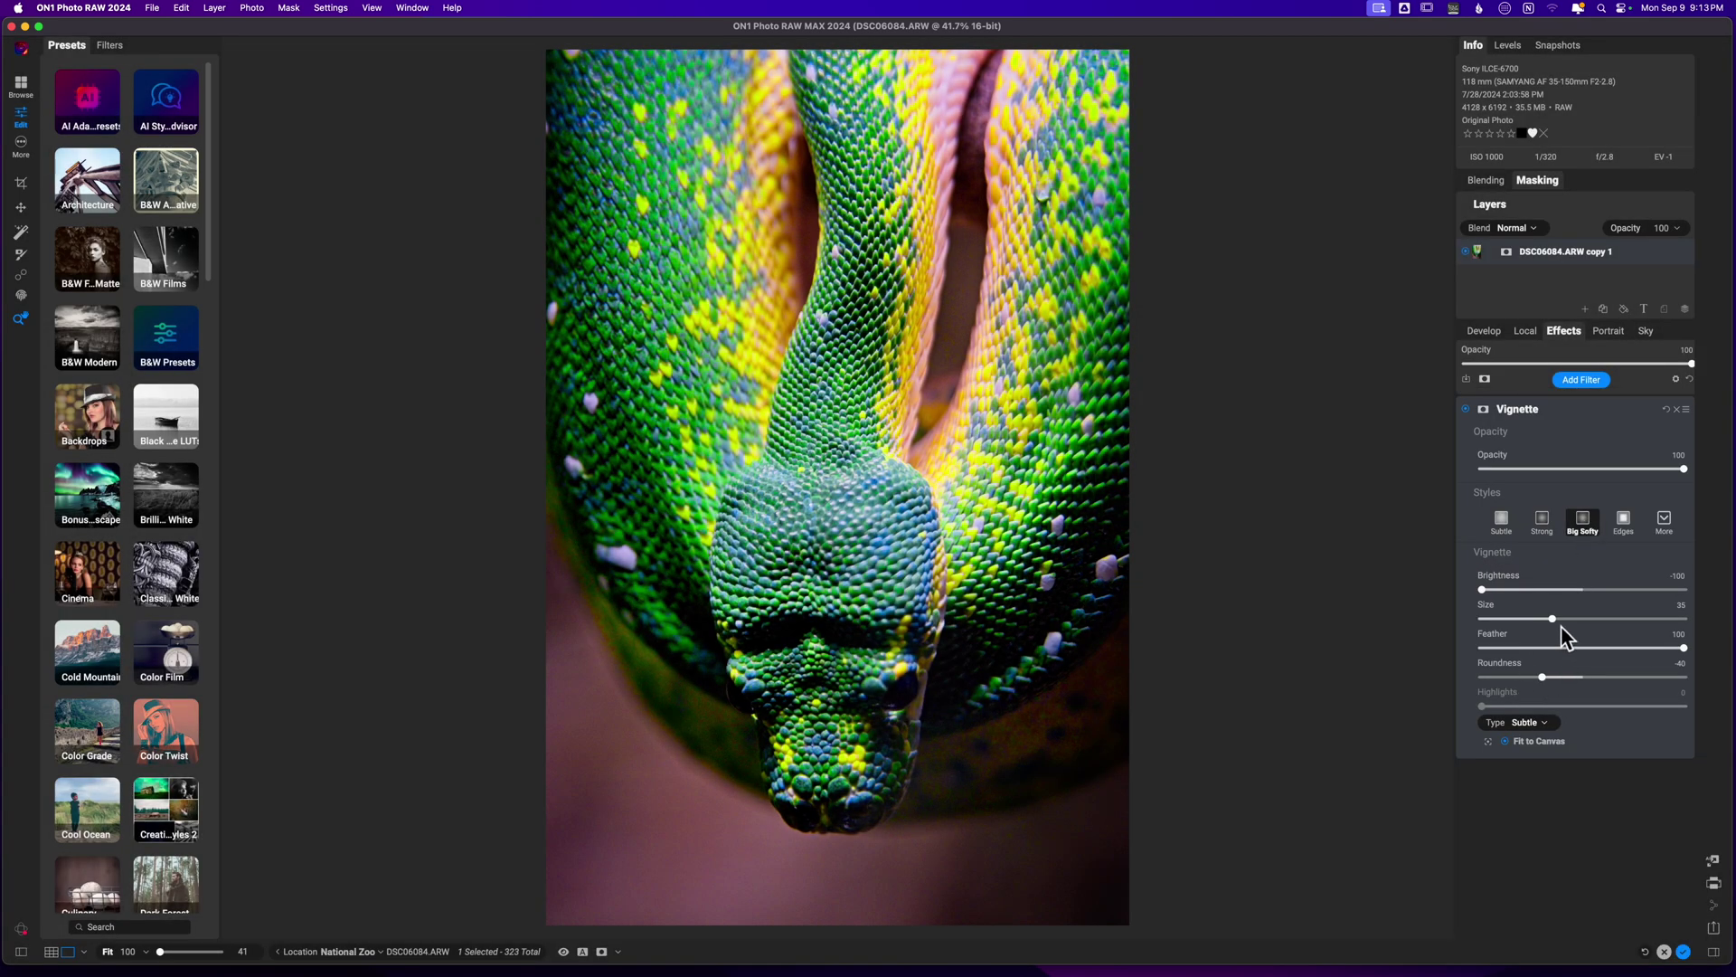
drag(1553, 619, 1505, 624)
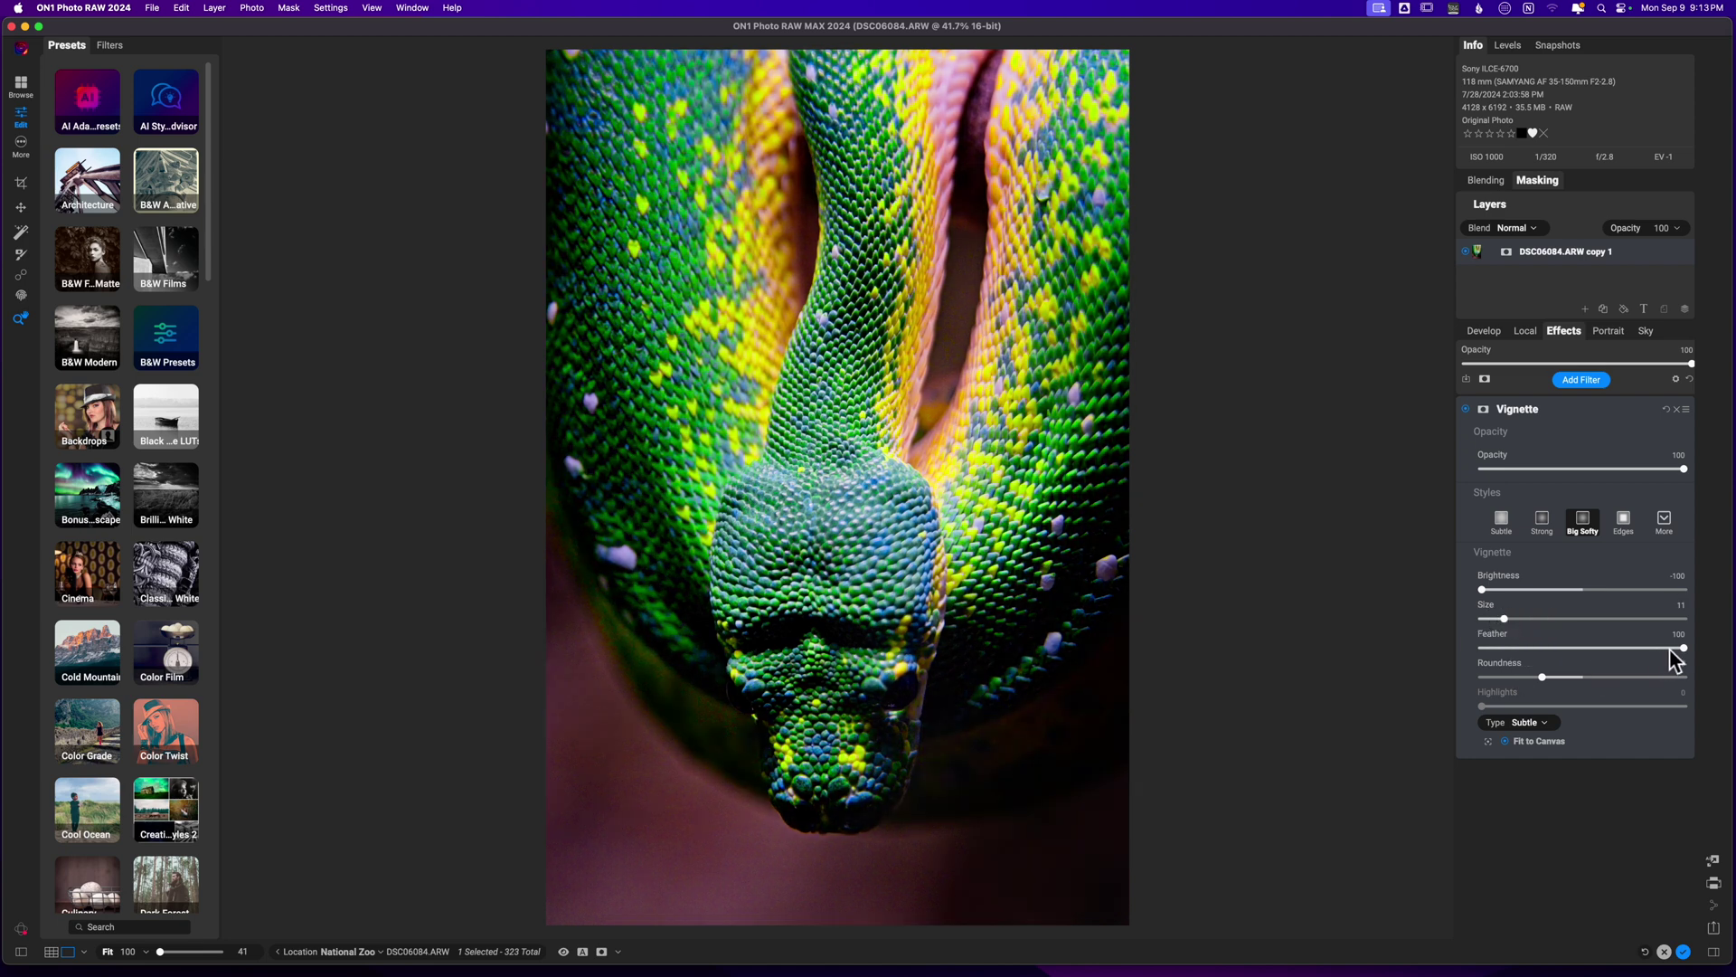
drag(1679, 645, 1382, 666)
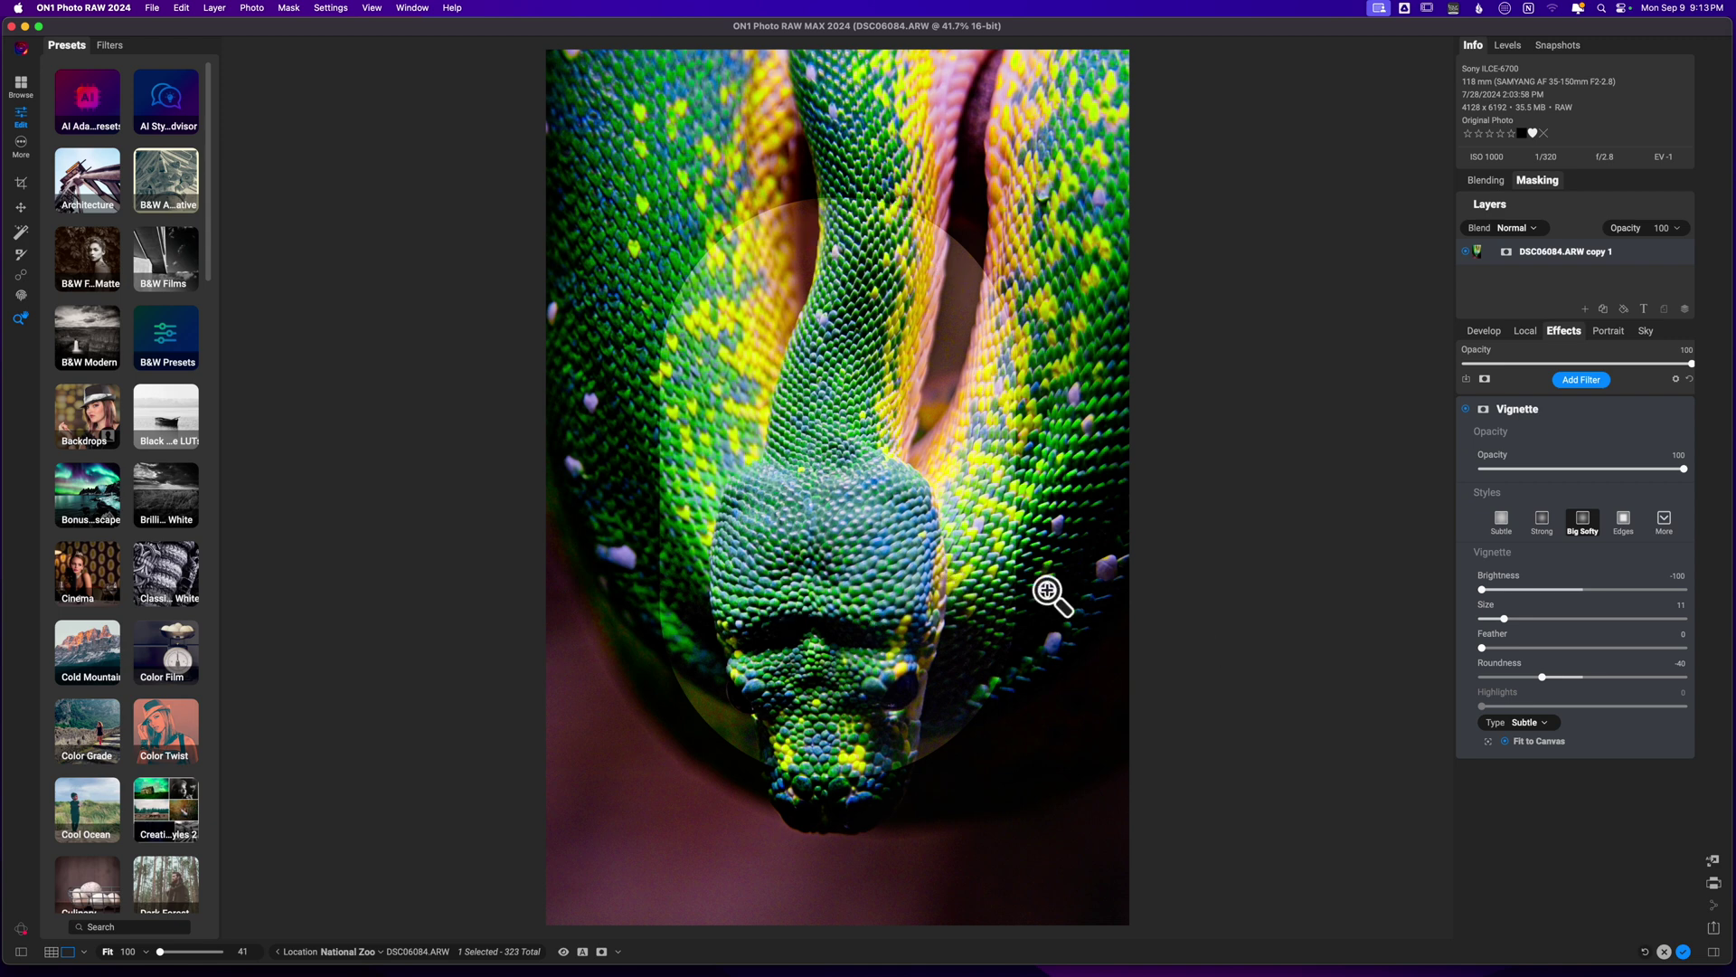
- Fit the vignette to the canvas over the python's head, feather it to 69, and lower its opacity
click(1488, 741)
drag(828, 579, 836, 607)
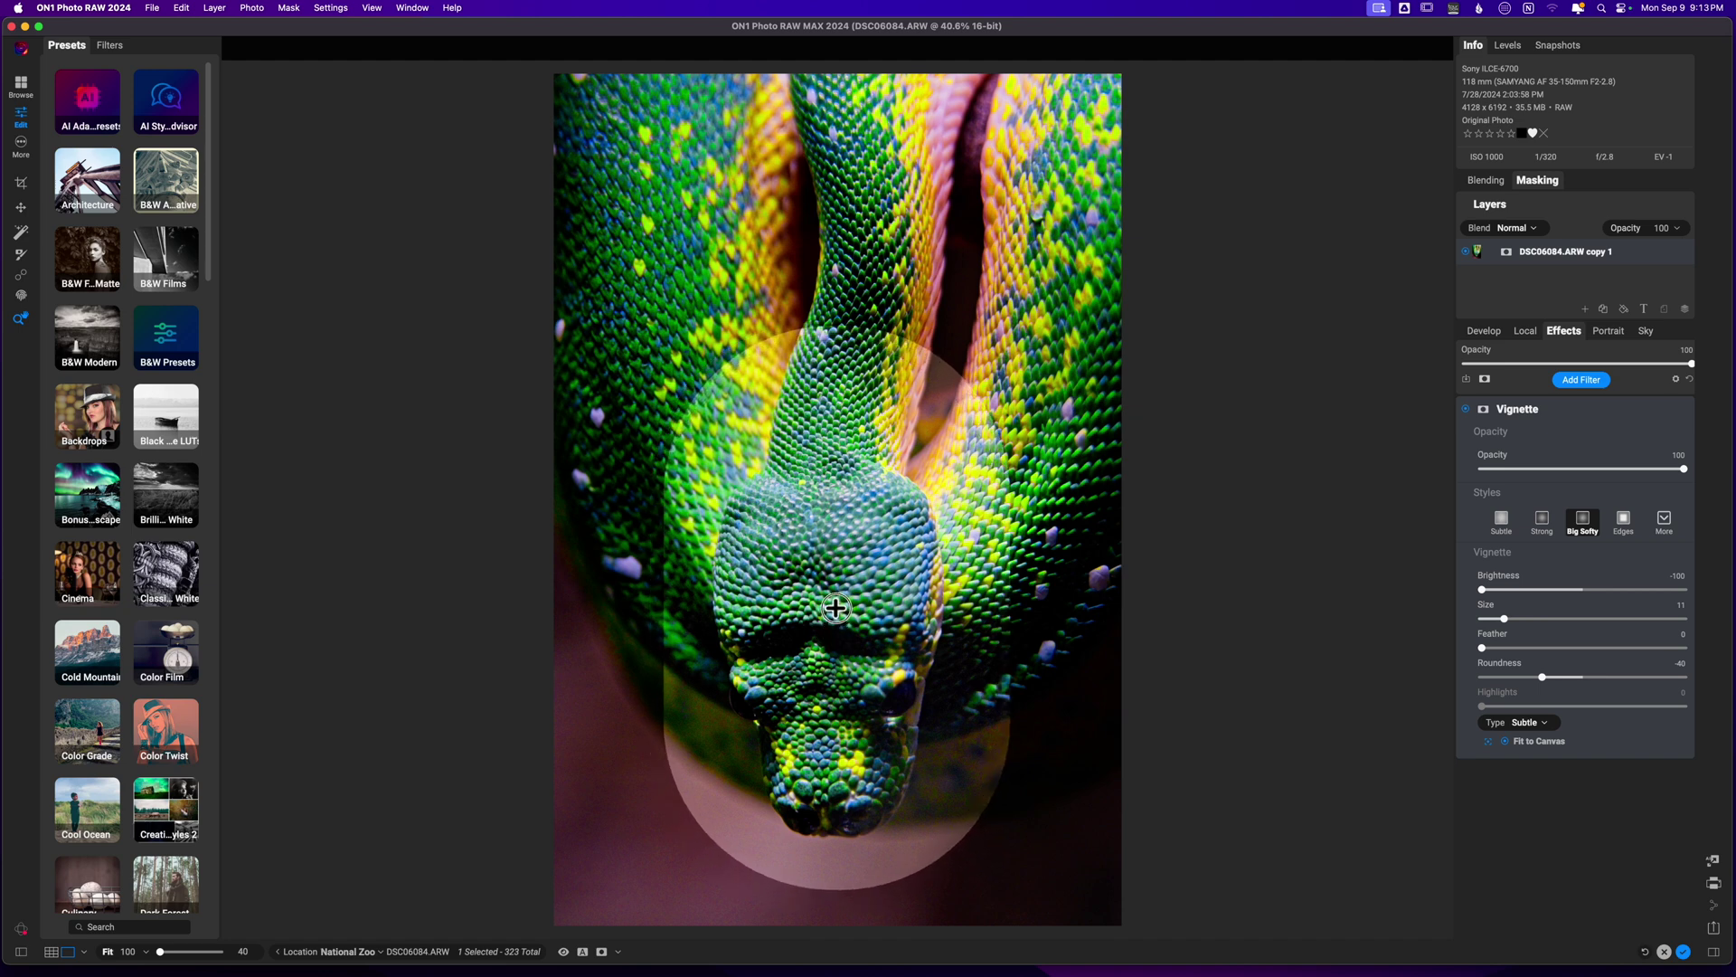
scroll(836, 608, up, 1)
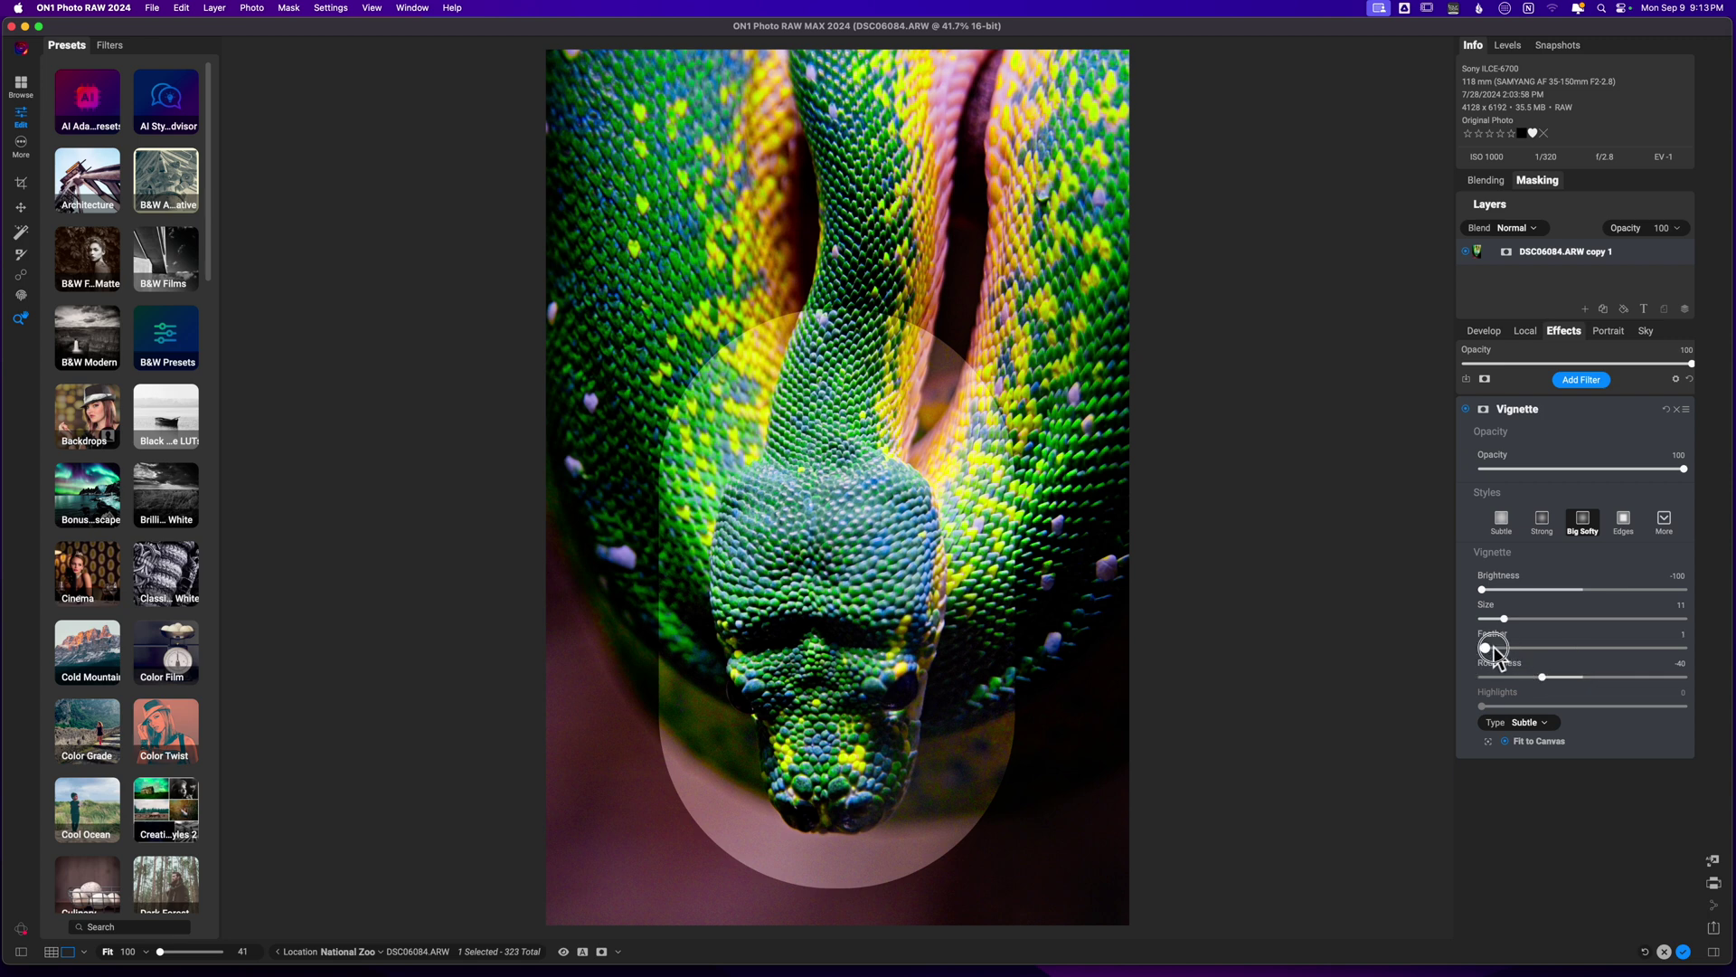
drag(1488, 650, 1620, 651)
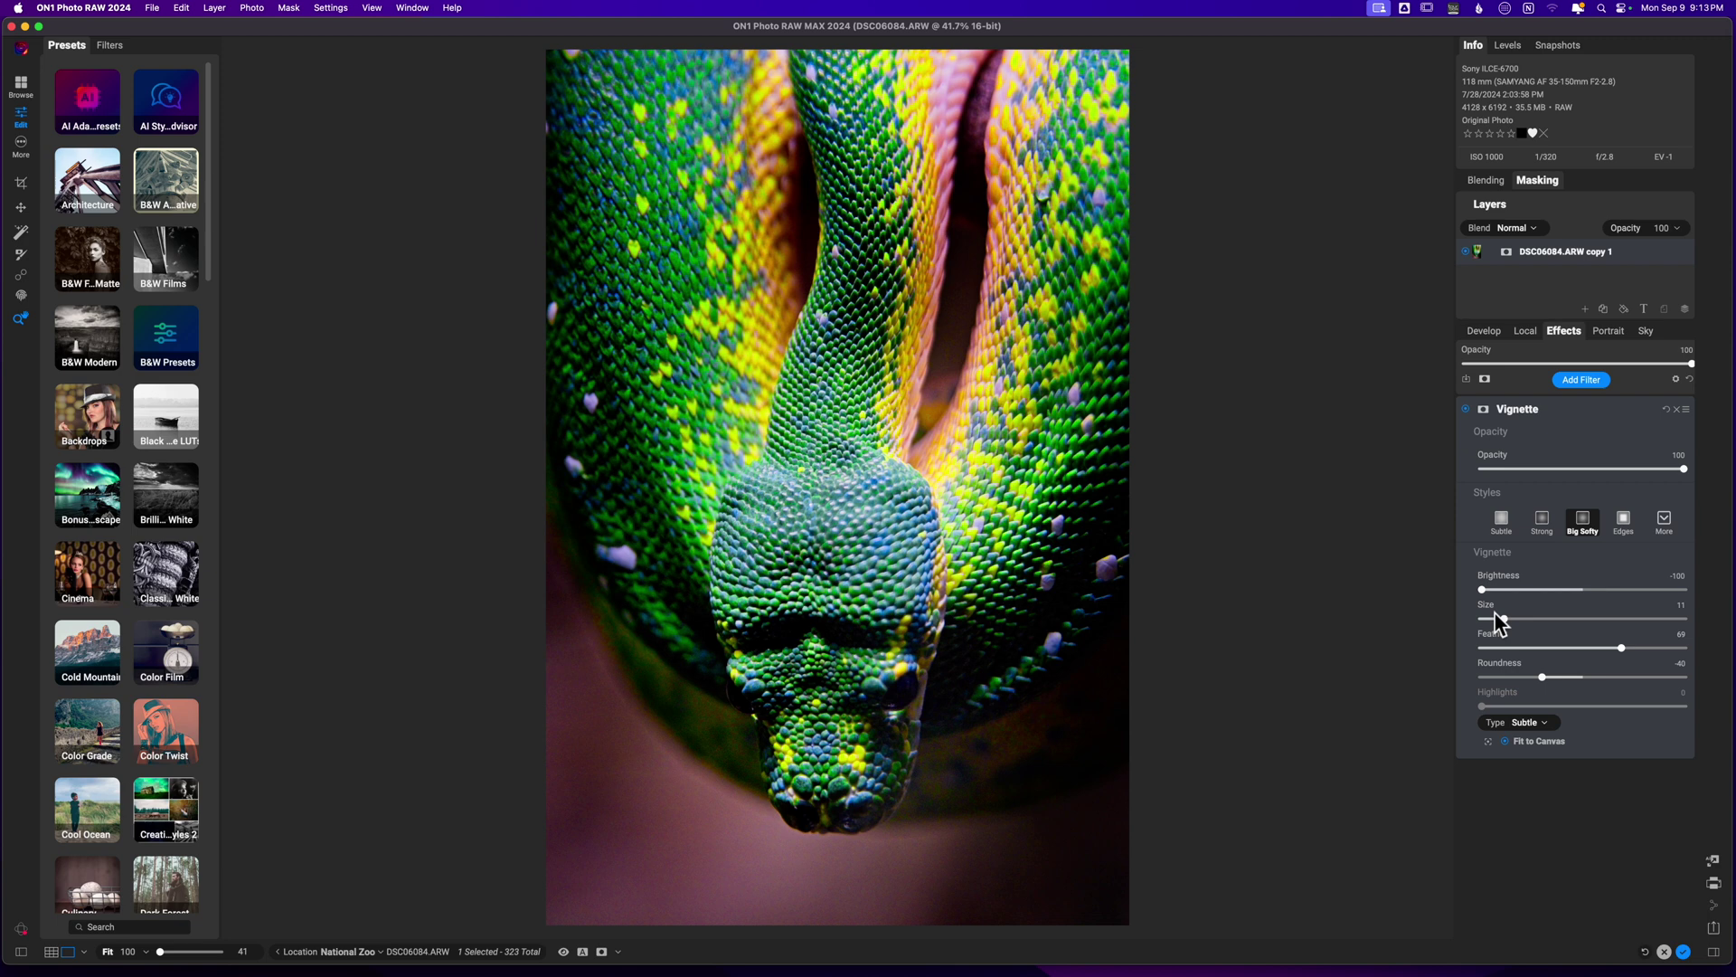
click(1464, 410)
click(1464, 409)
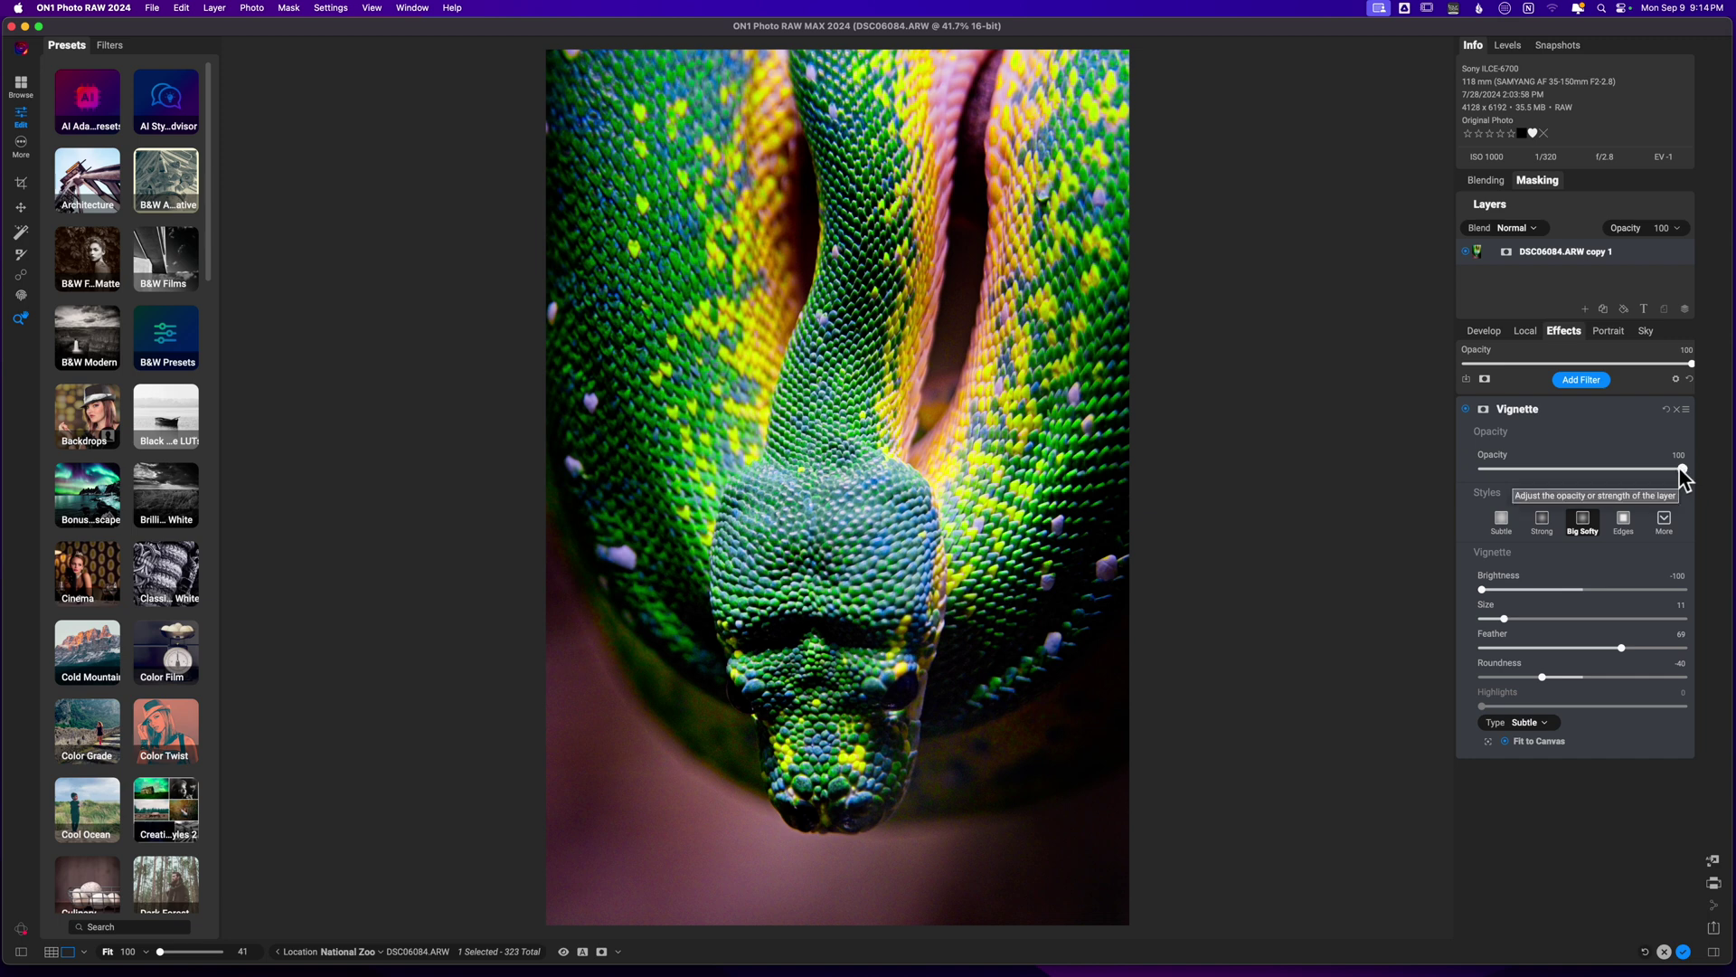
drag(1680, 468, 1607, 469)
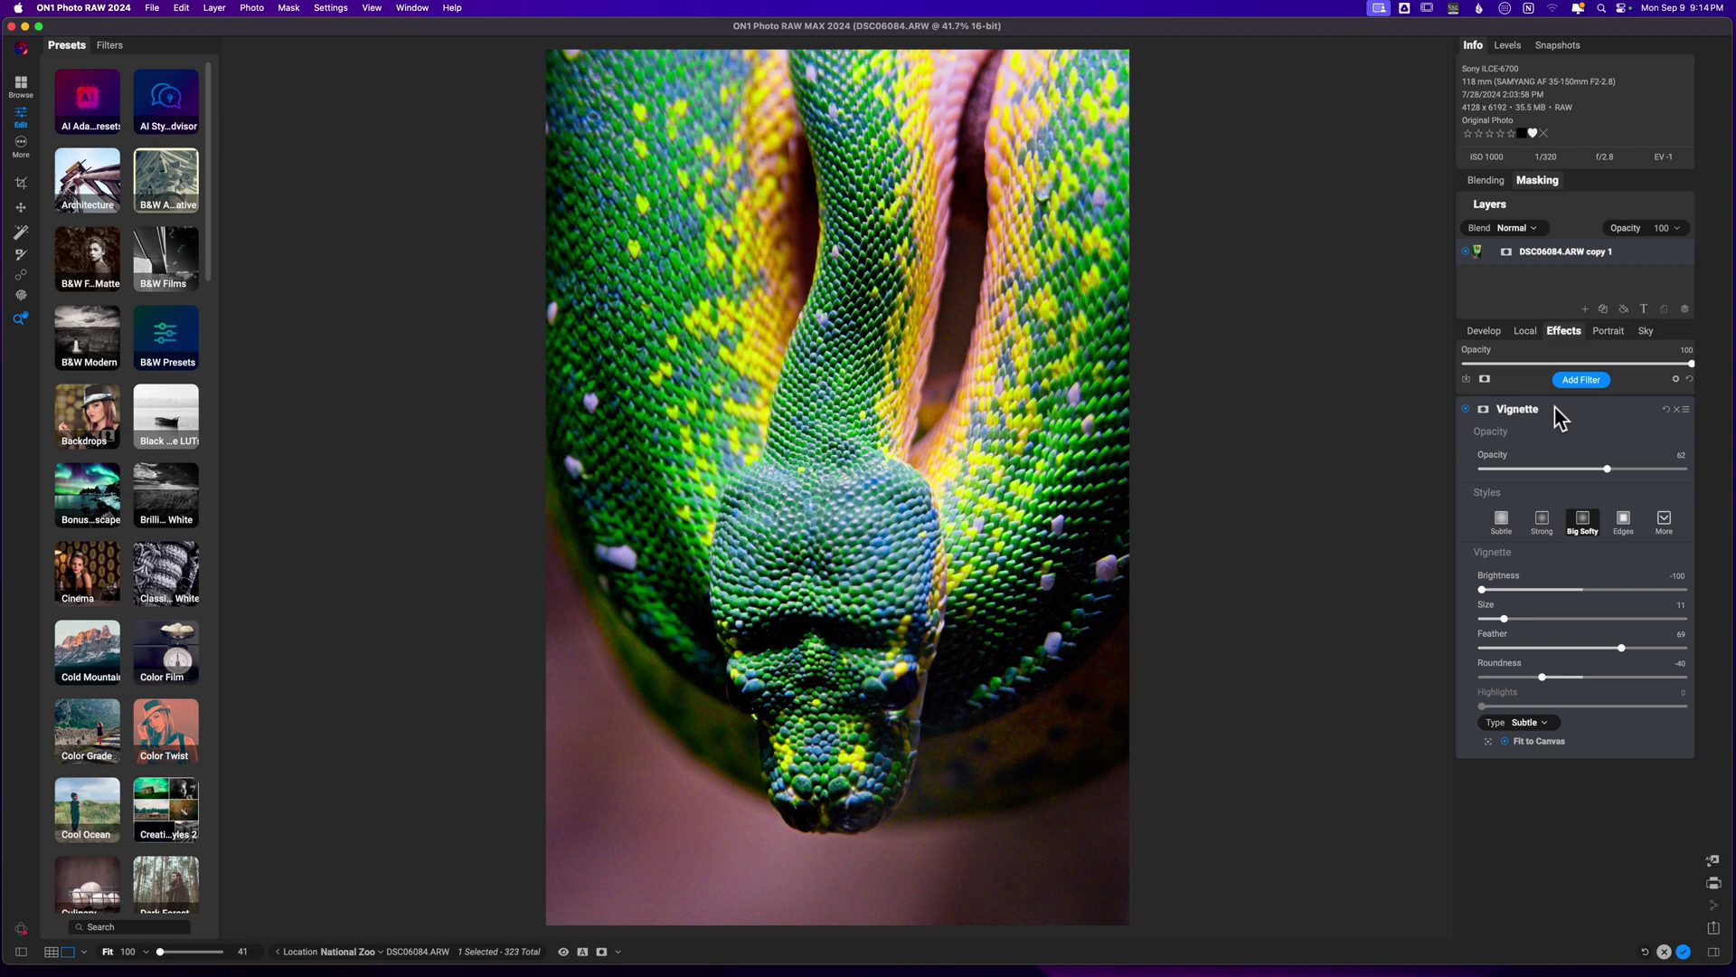
- Add a Color Enhancer filter and set its targeted adjustment to saturation
click(1576, 380)
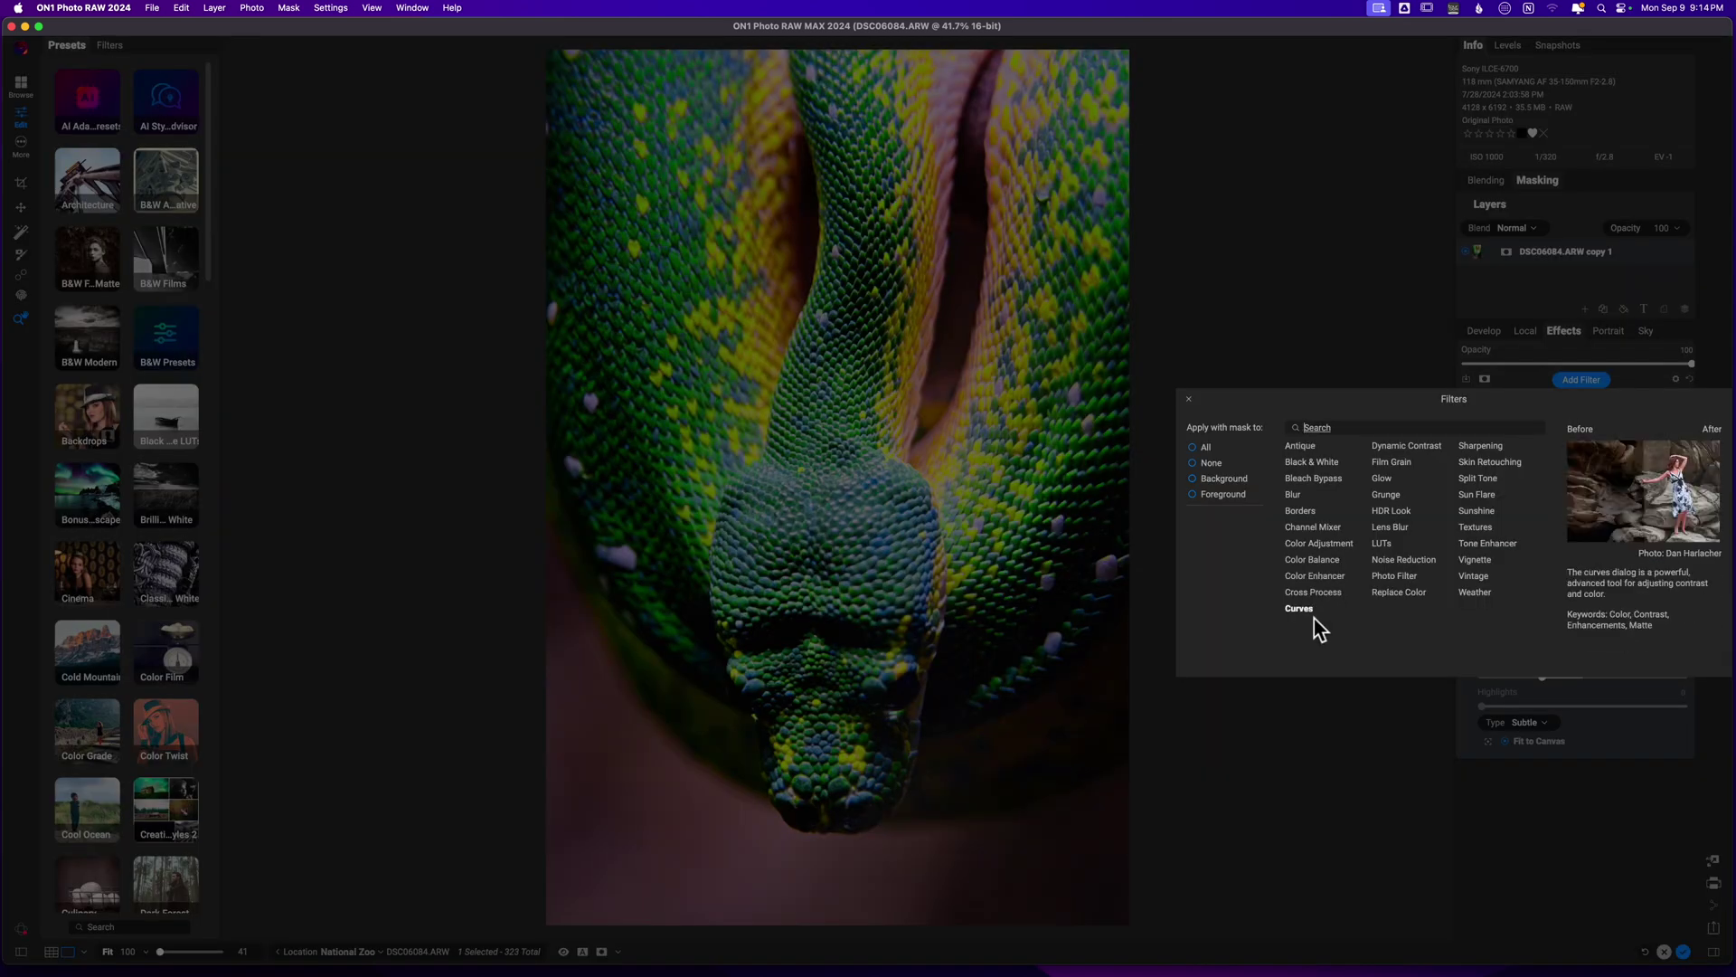
click(1316, 576)
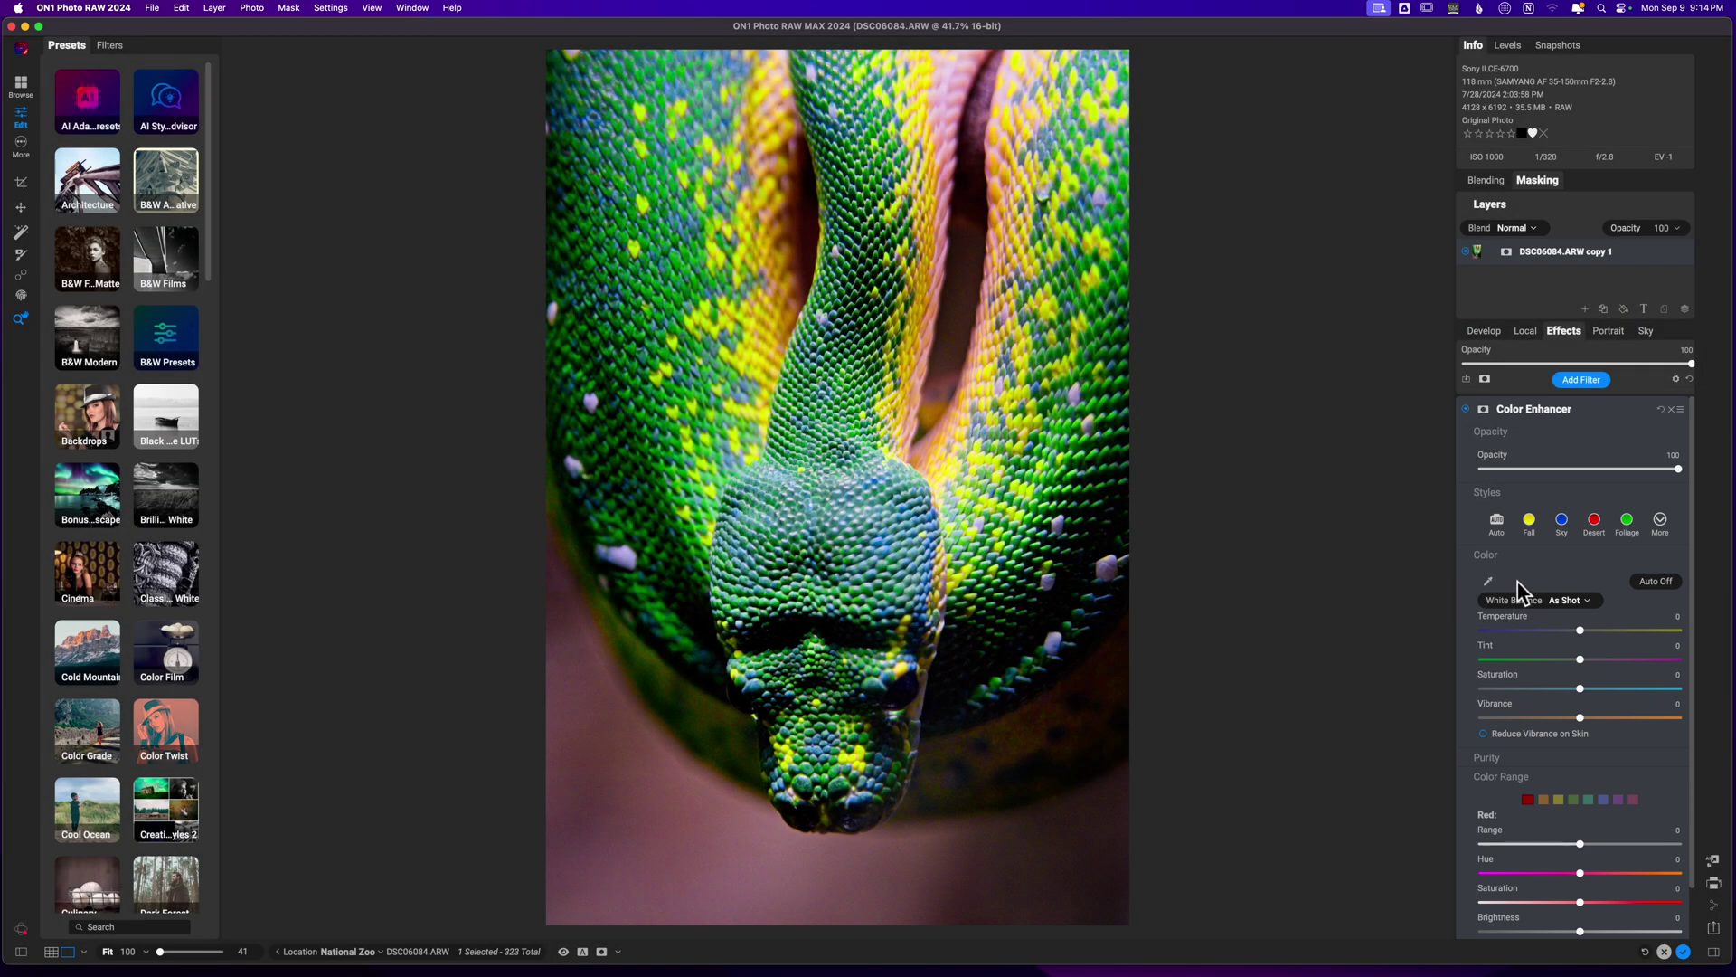
click(1489, 580)
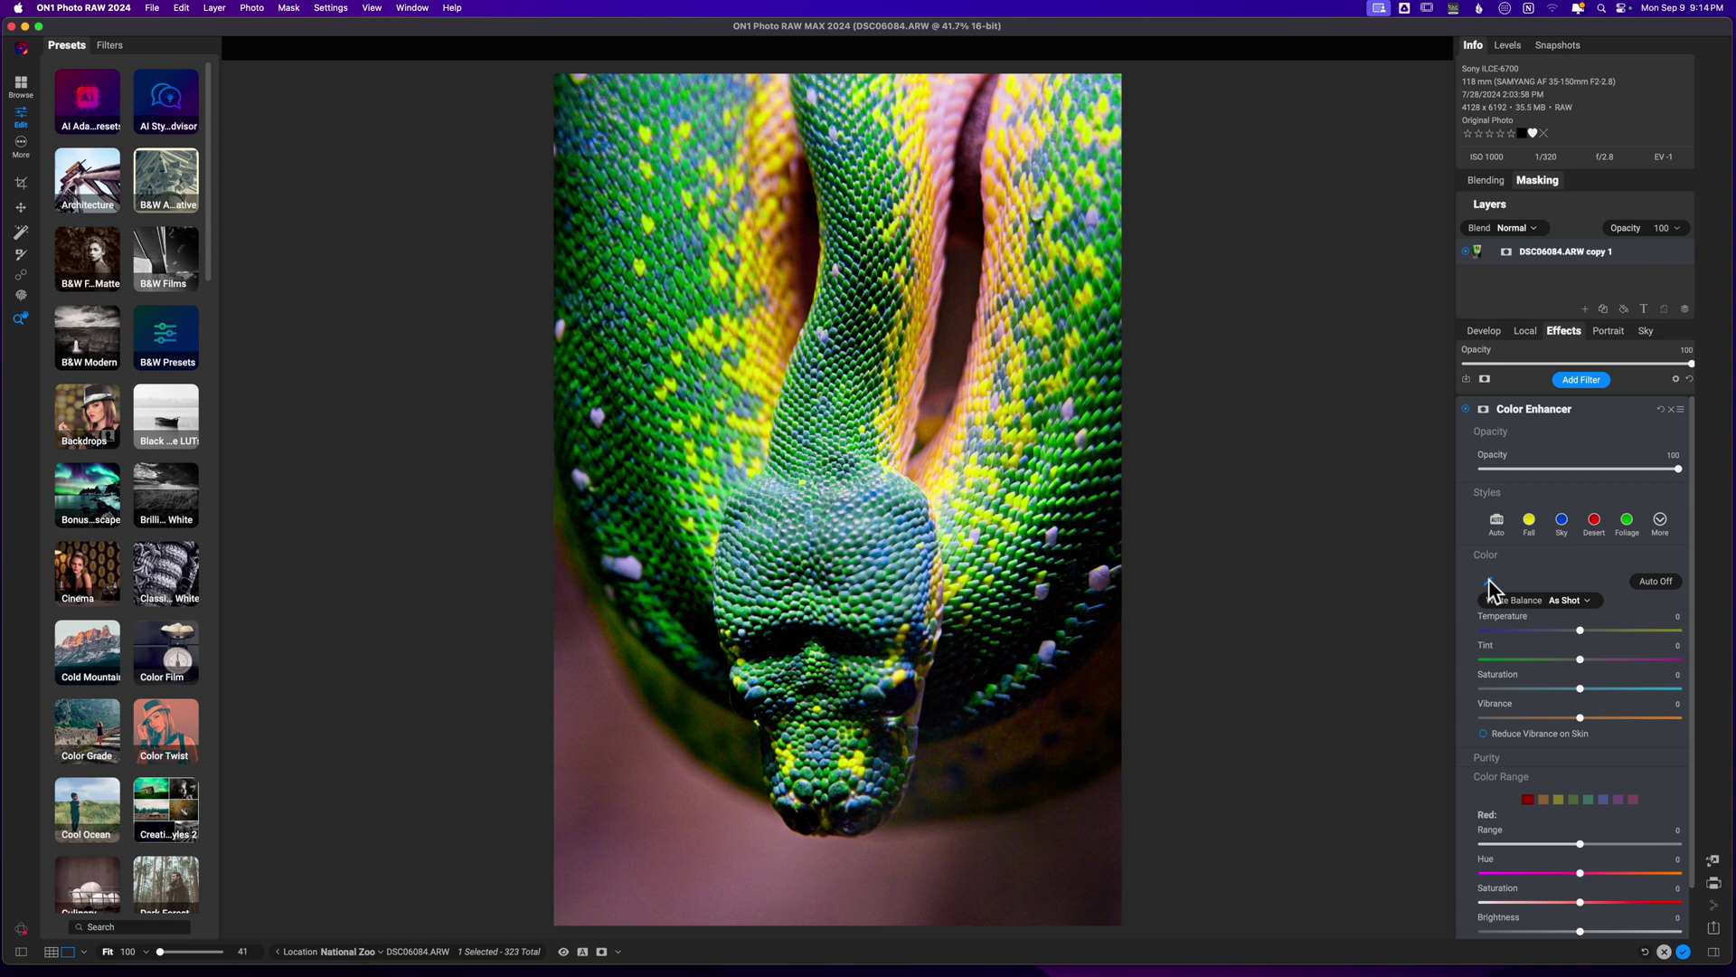
scroll(1599, 751, down, 2)
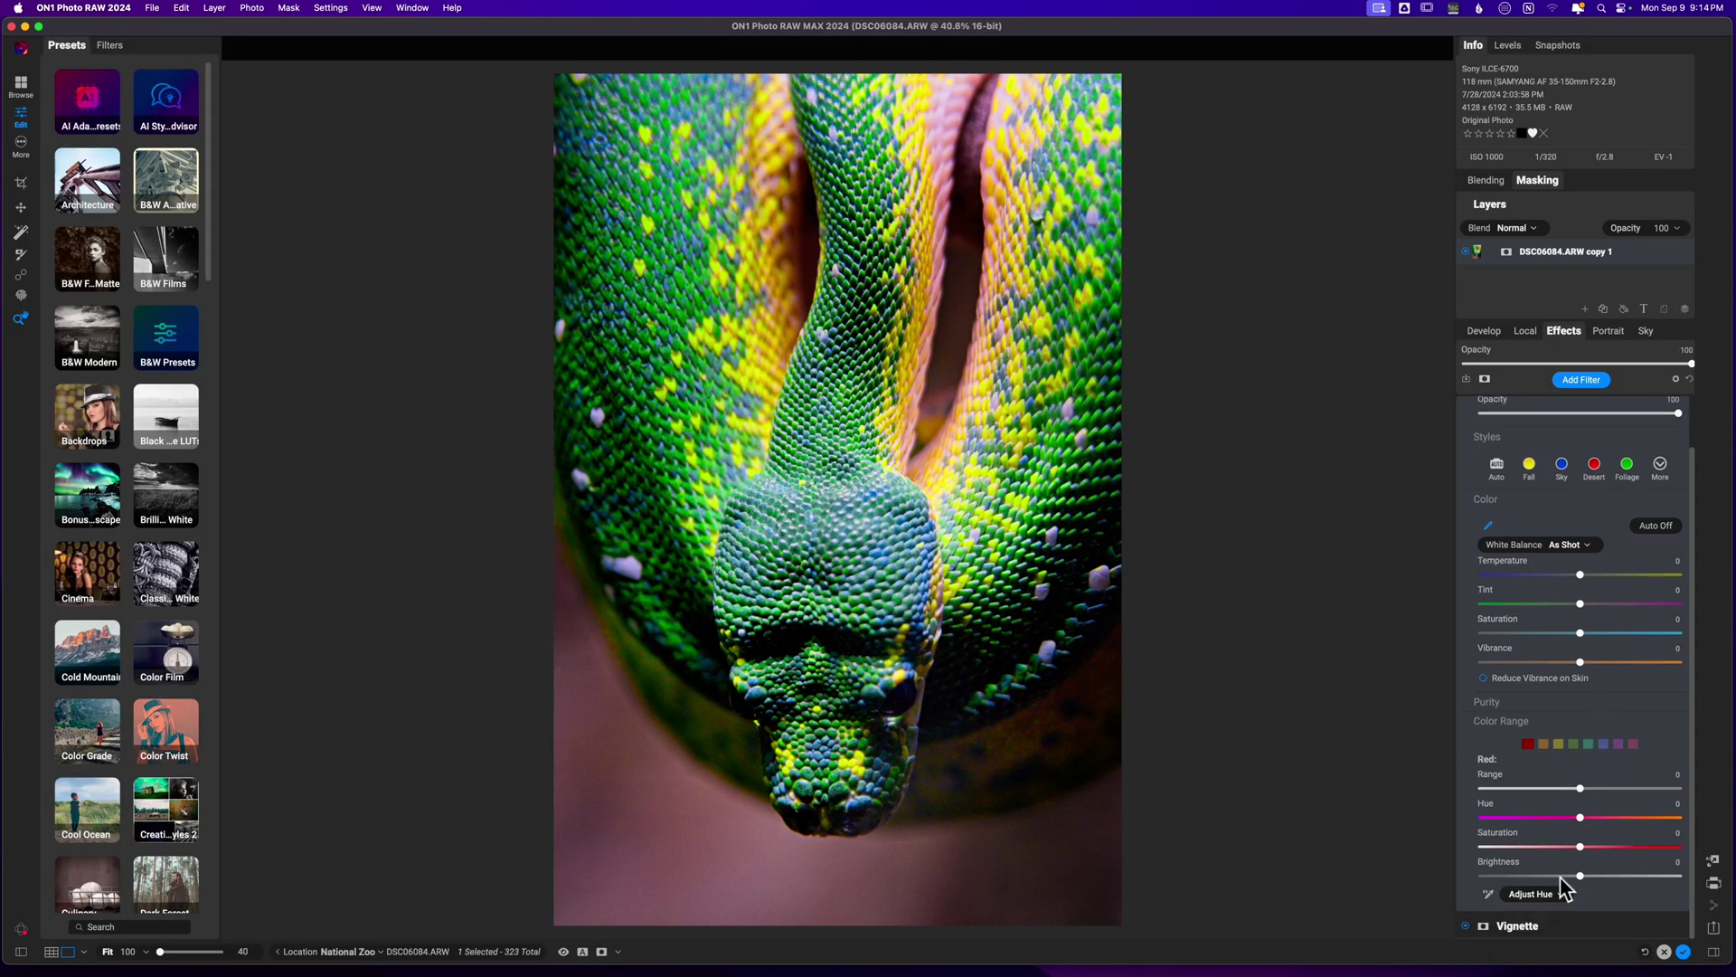
click(1530, 893)
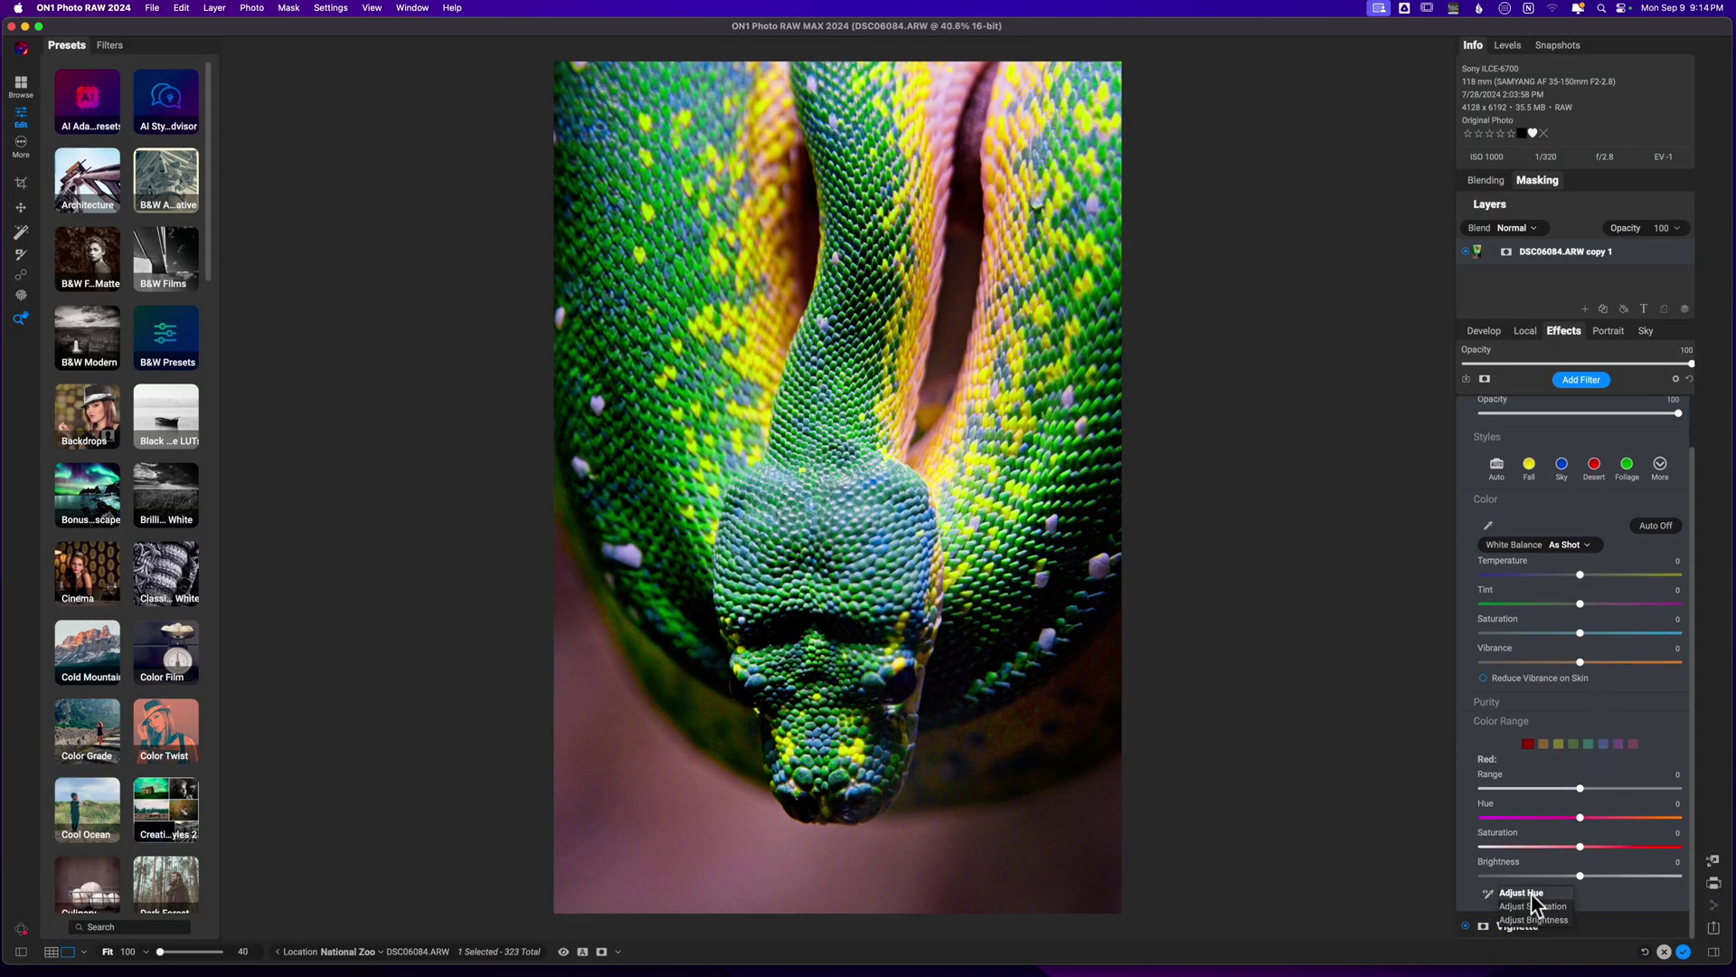
click(1497, 897)
- Mute red saturation to -65 and magenta saturation to -36
click(1488, 893)
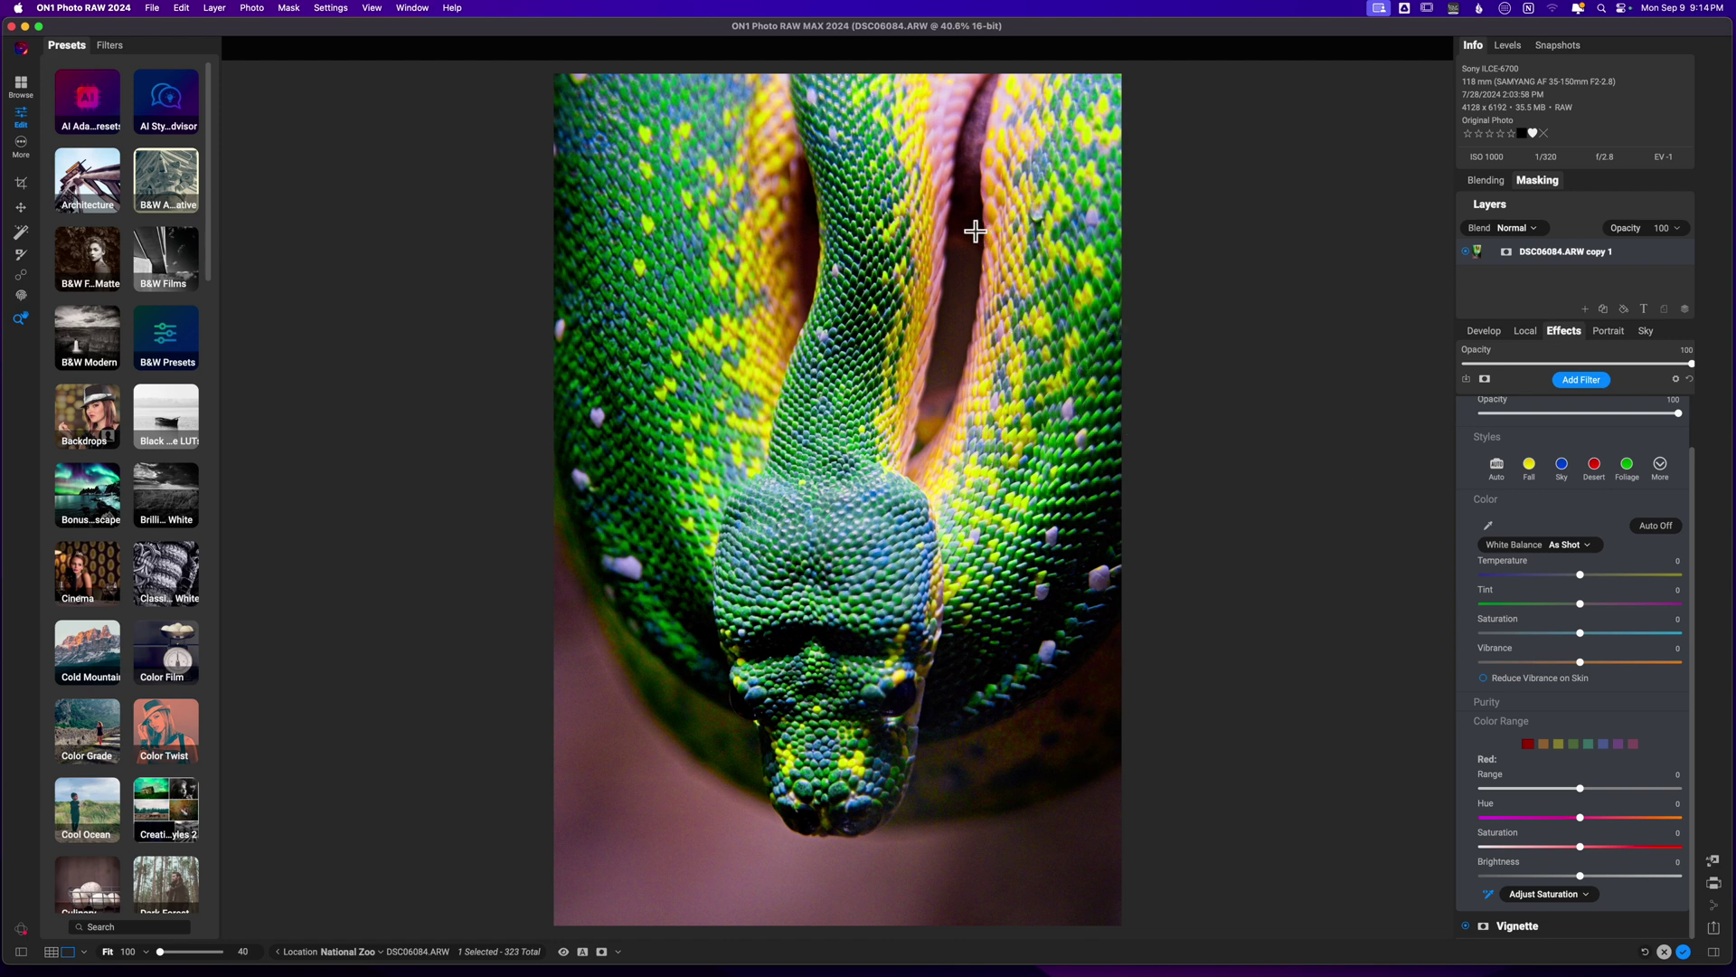
click(940, 246)
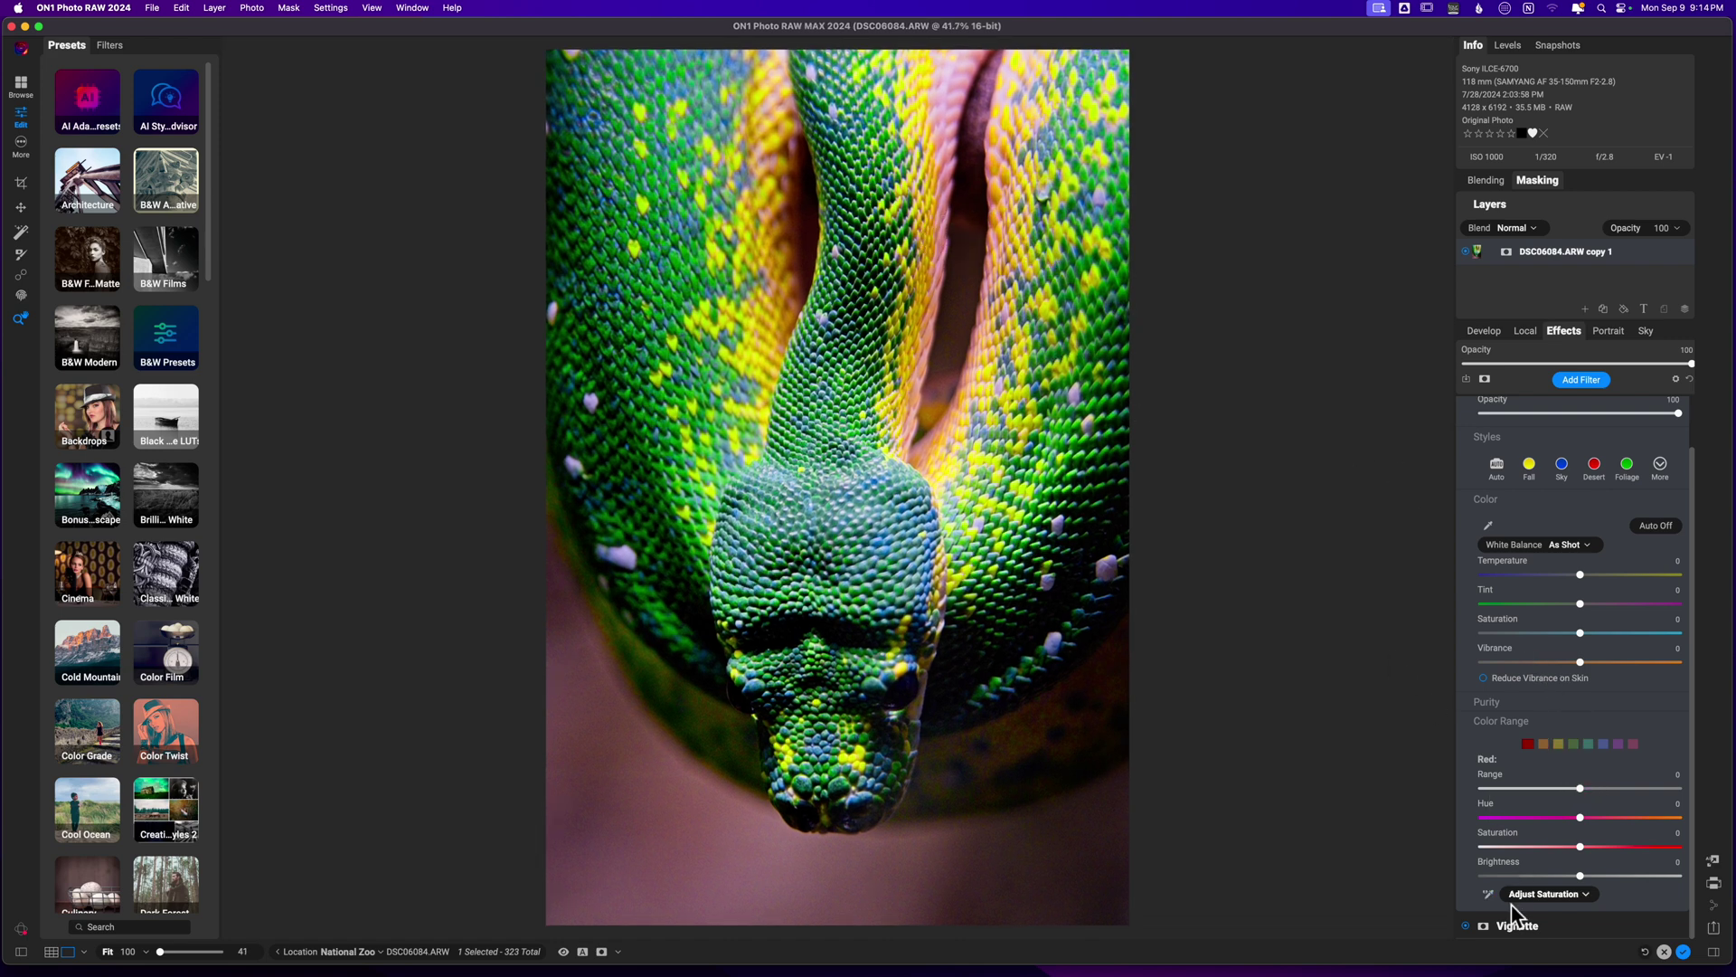
click(1487, 894)
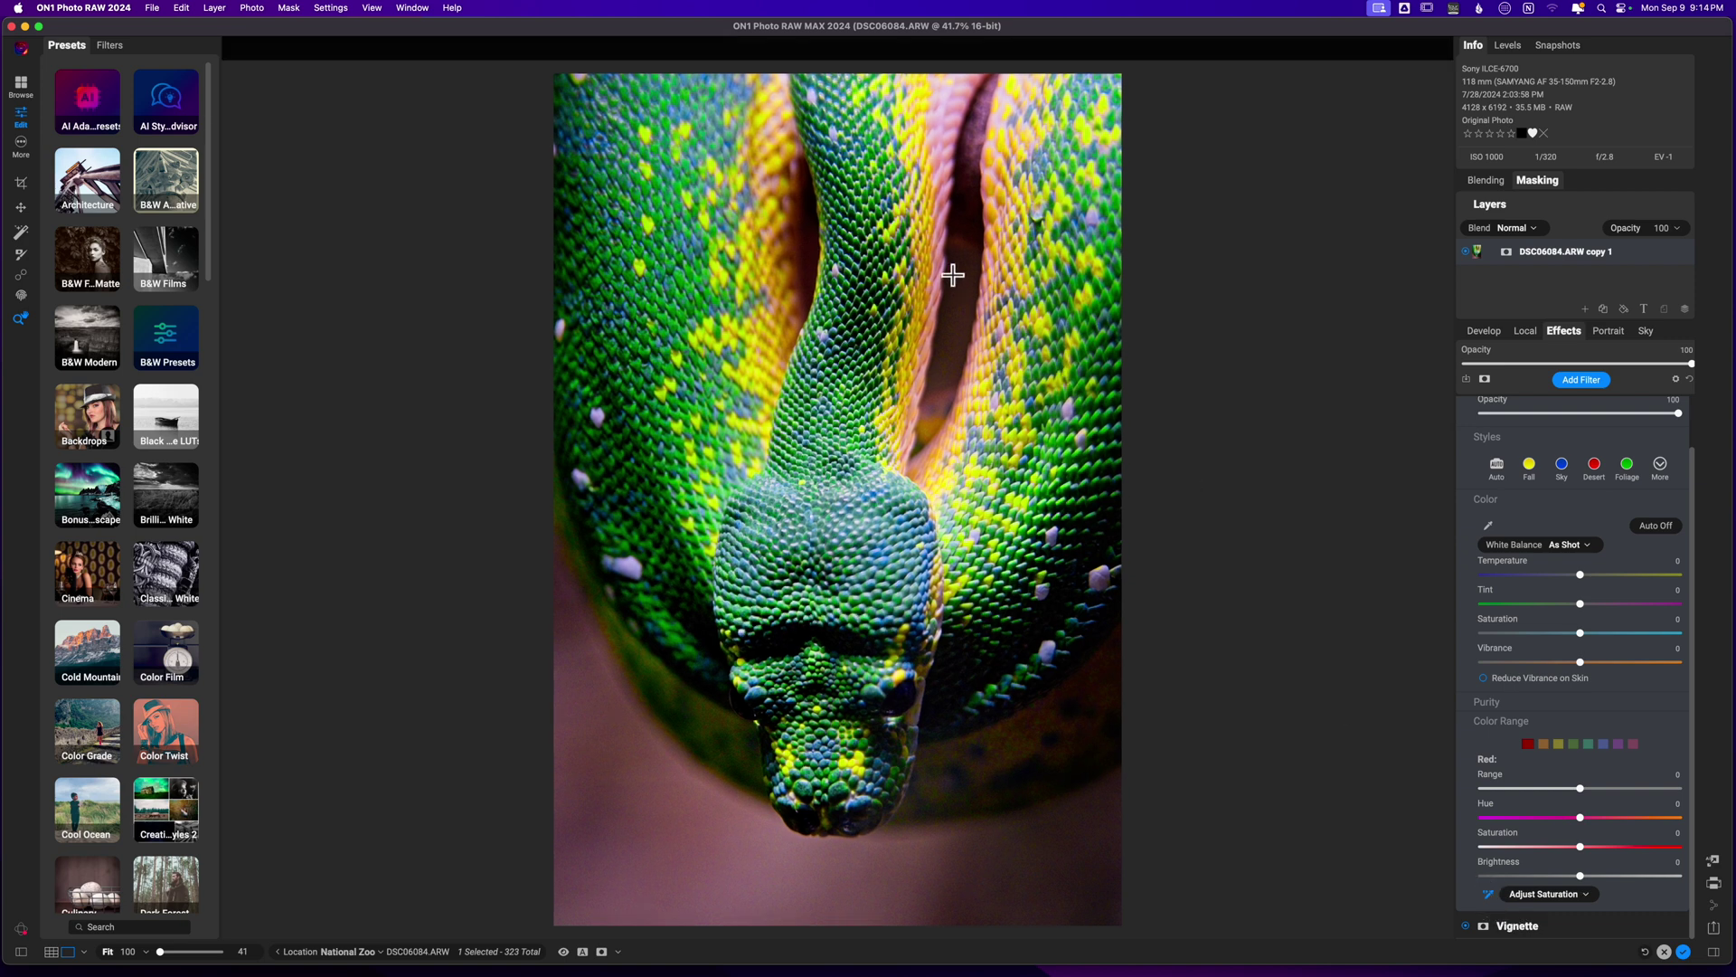
drag(939, 253, 732, 272)
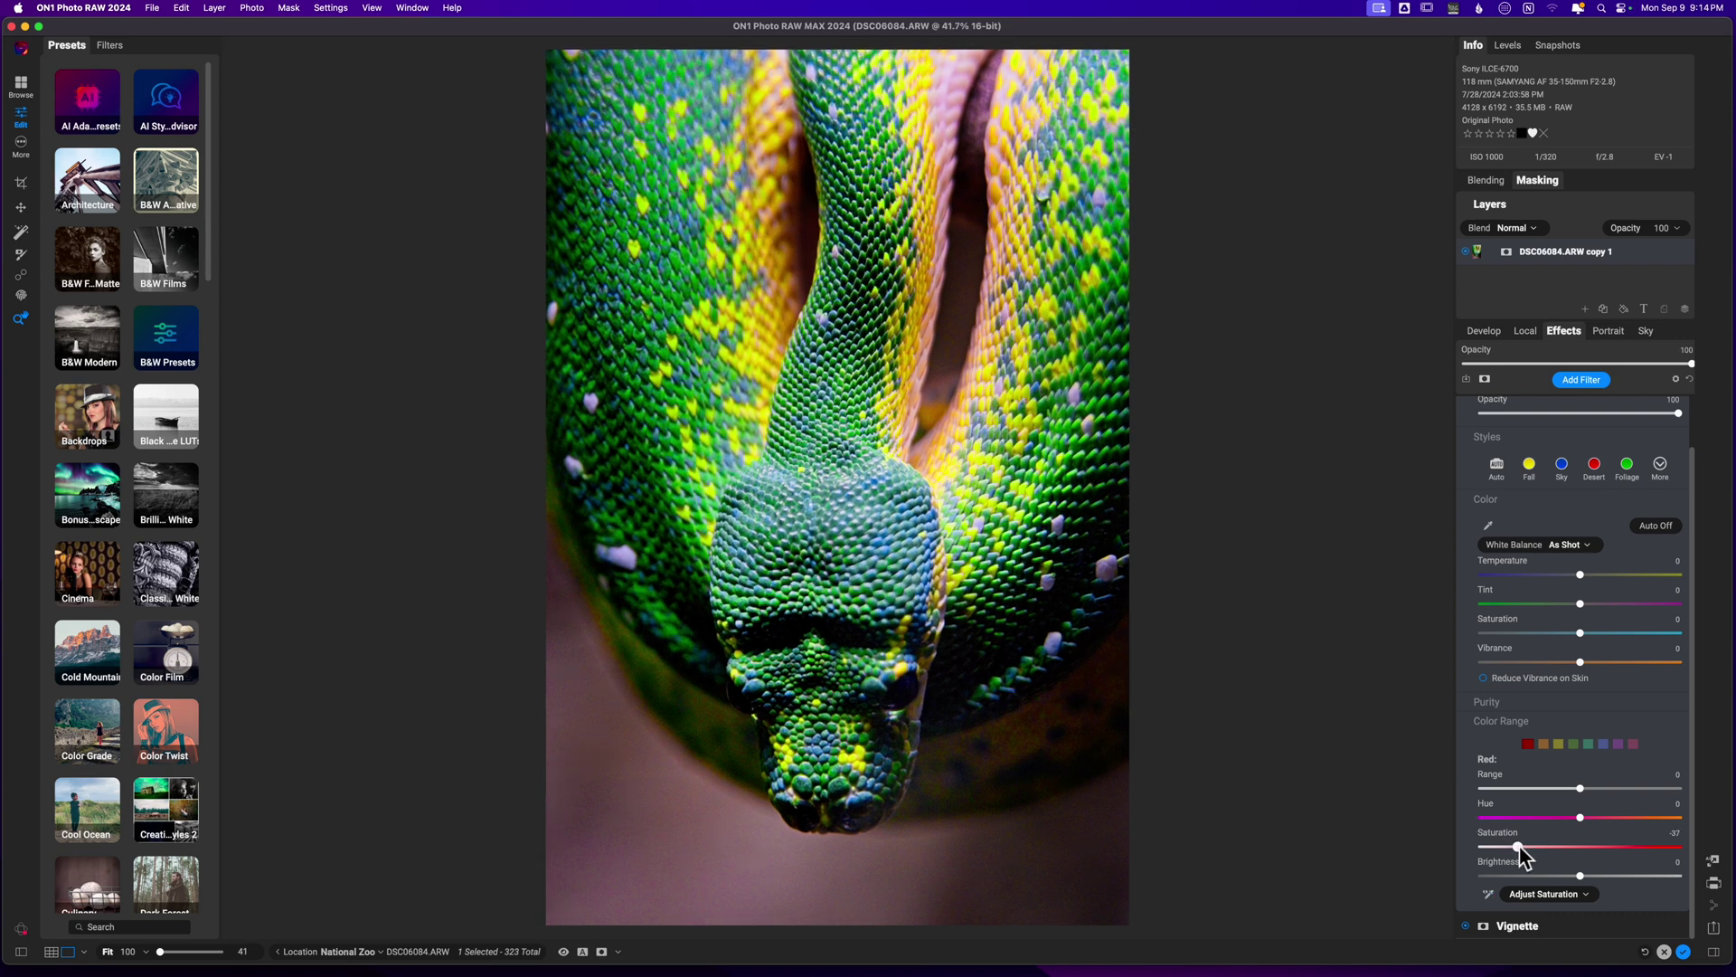
mouse_move(1517, 845)
mouse_down()
mouse_move(1476, 846)
mouse_move(1497, 845)
mouse_up()
drag(1581, 789, 1665, 791)
click(1634, 743)
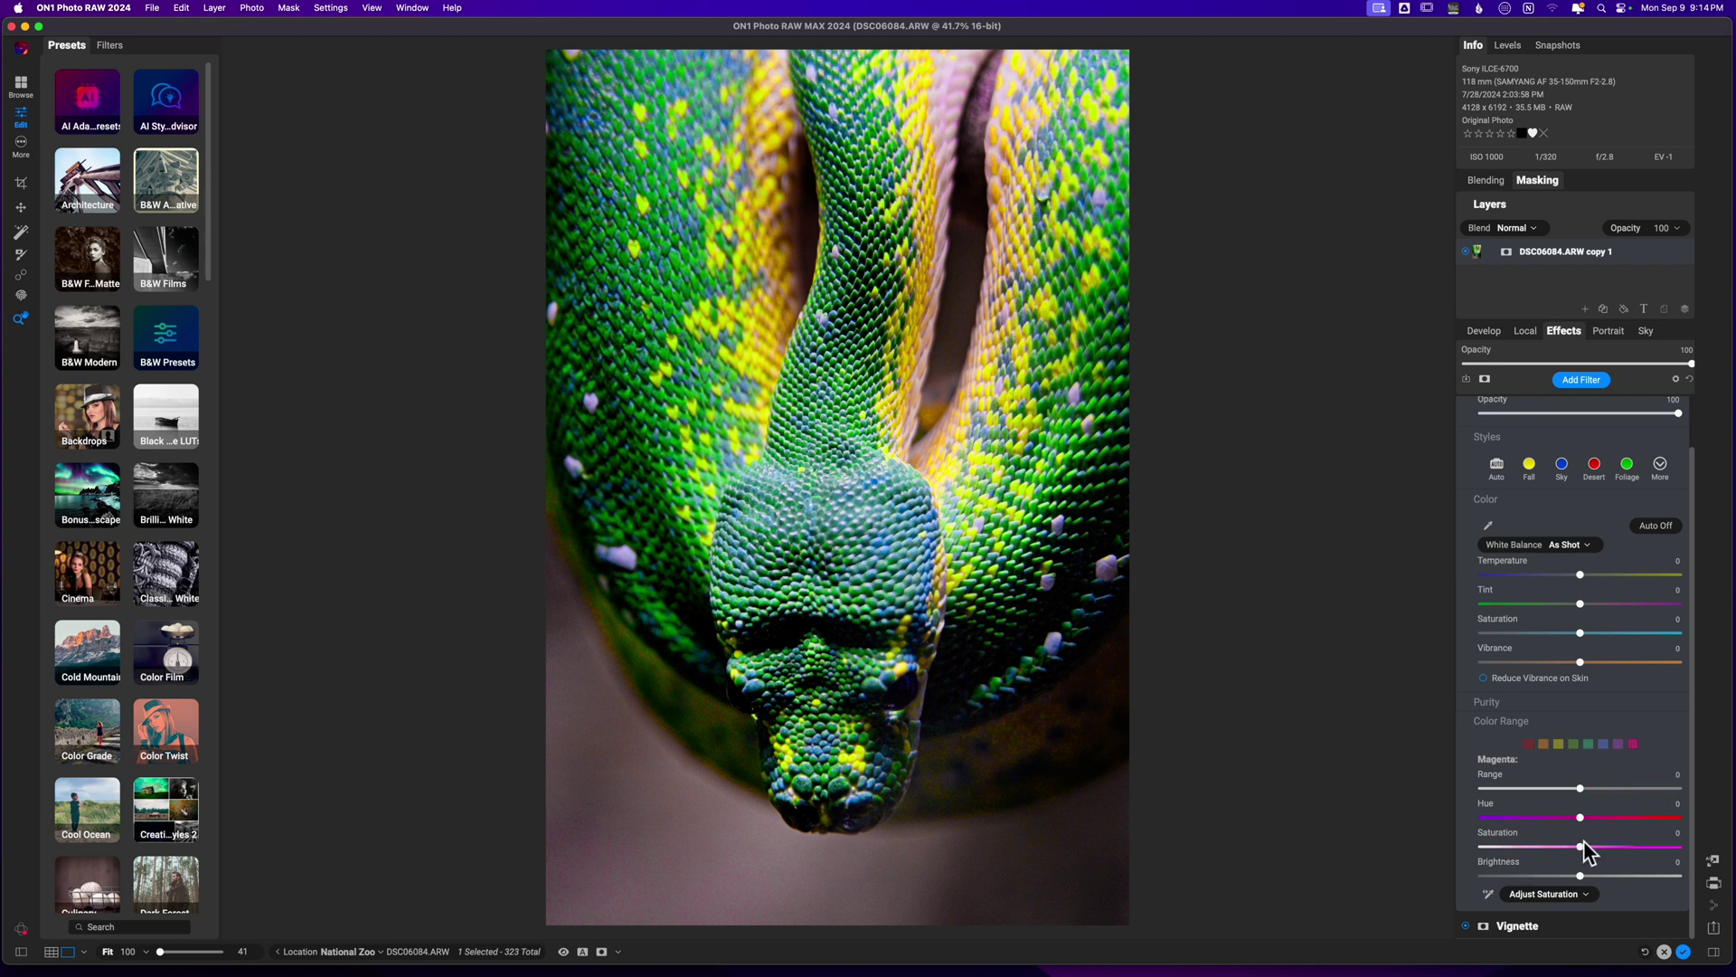
drag(1580, 845, 1522, 842)
- Reduce the Color Enhancer opacity to 73 and compare the photo with it on and off
click(1675, 414)
drag(1675, 414, 1603, 439)
scroll(1658, 427, up, 1)
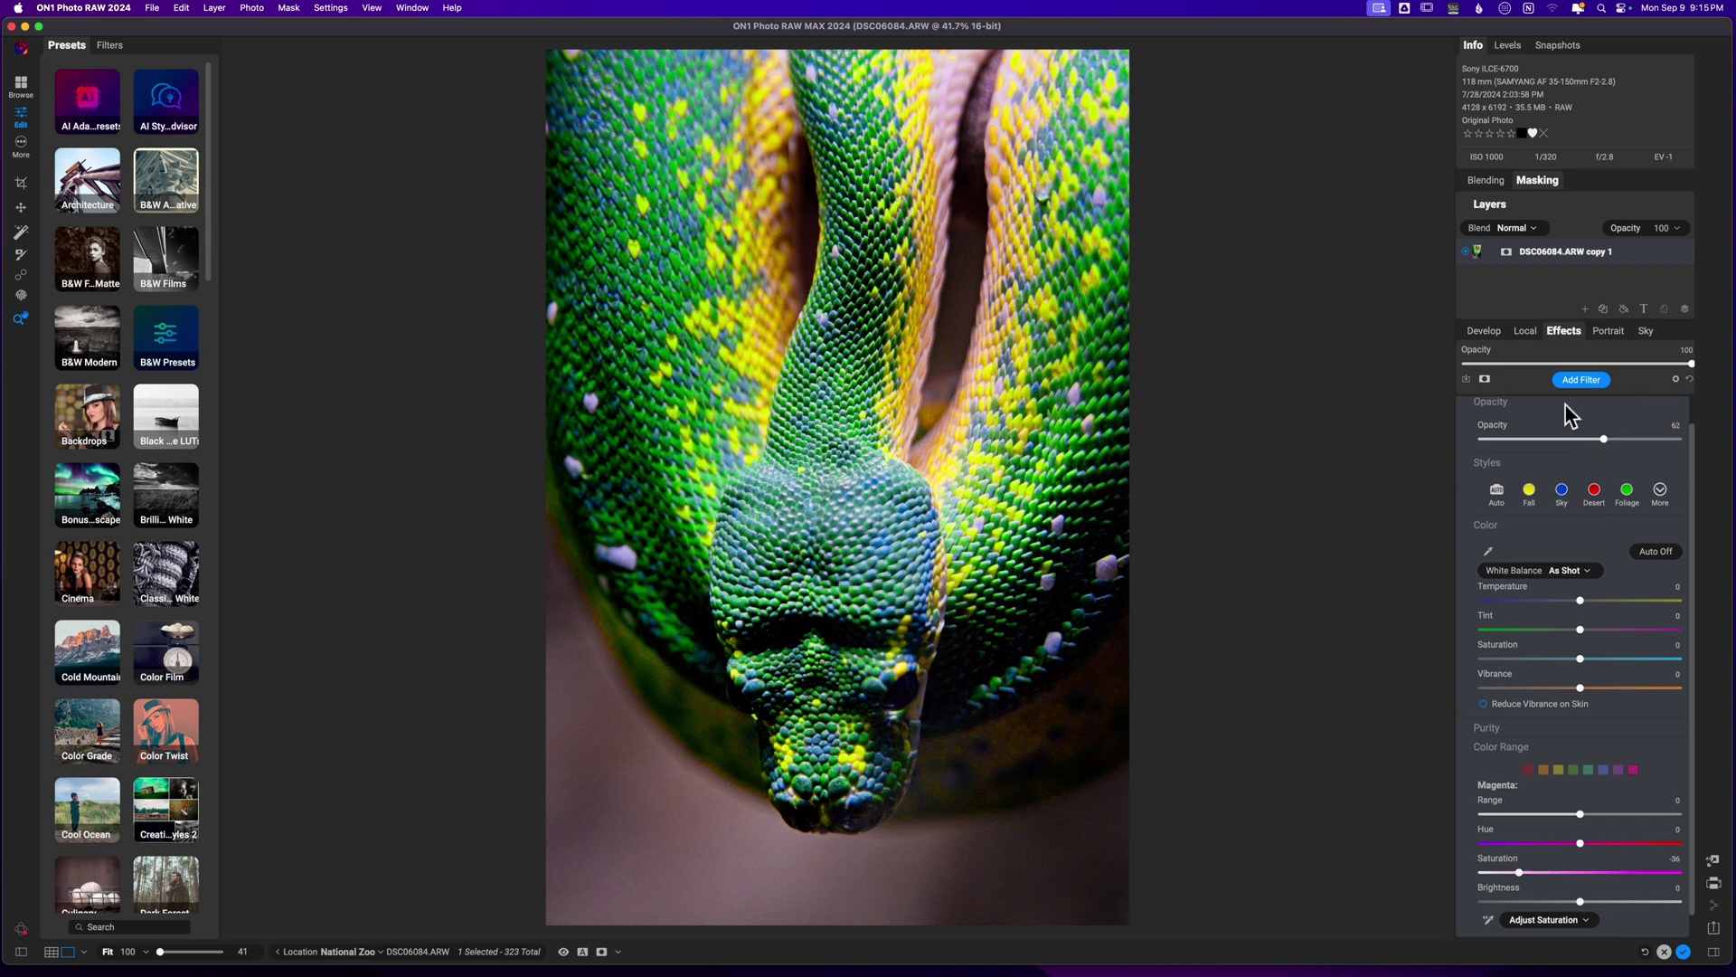
scroll(1572, 417, up, 1)
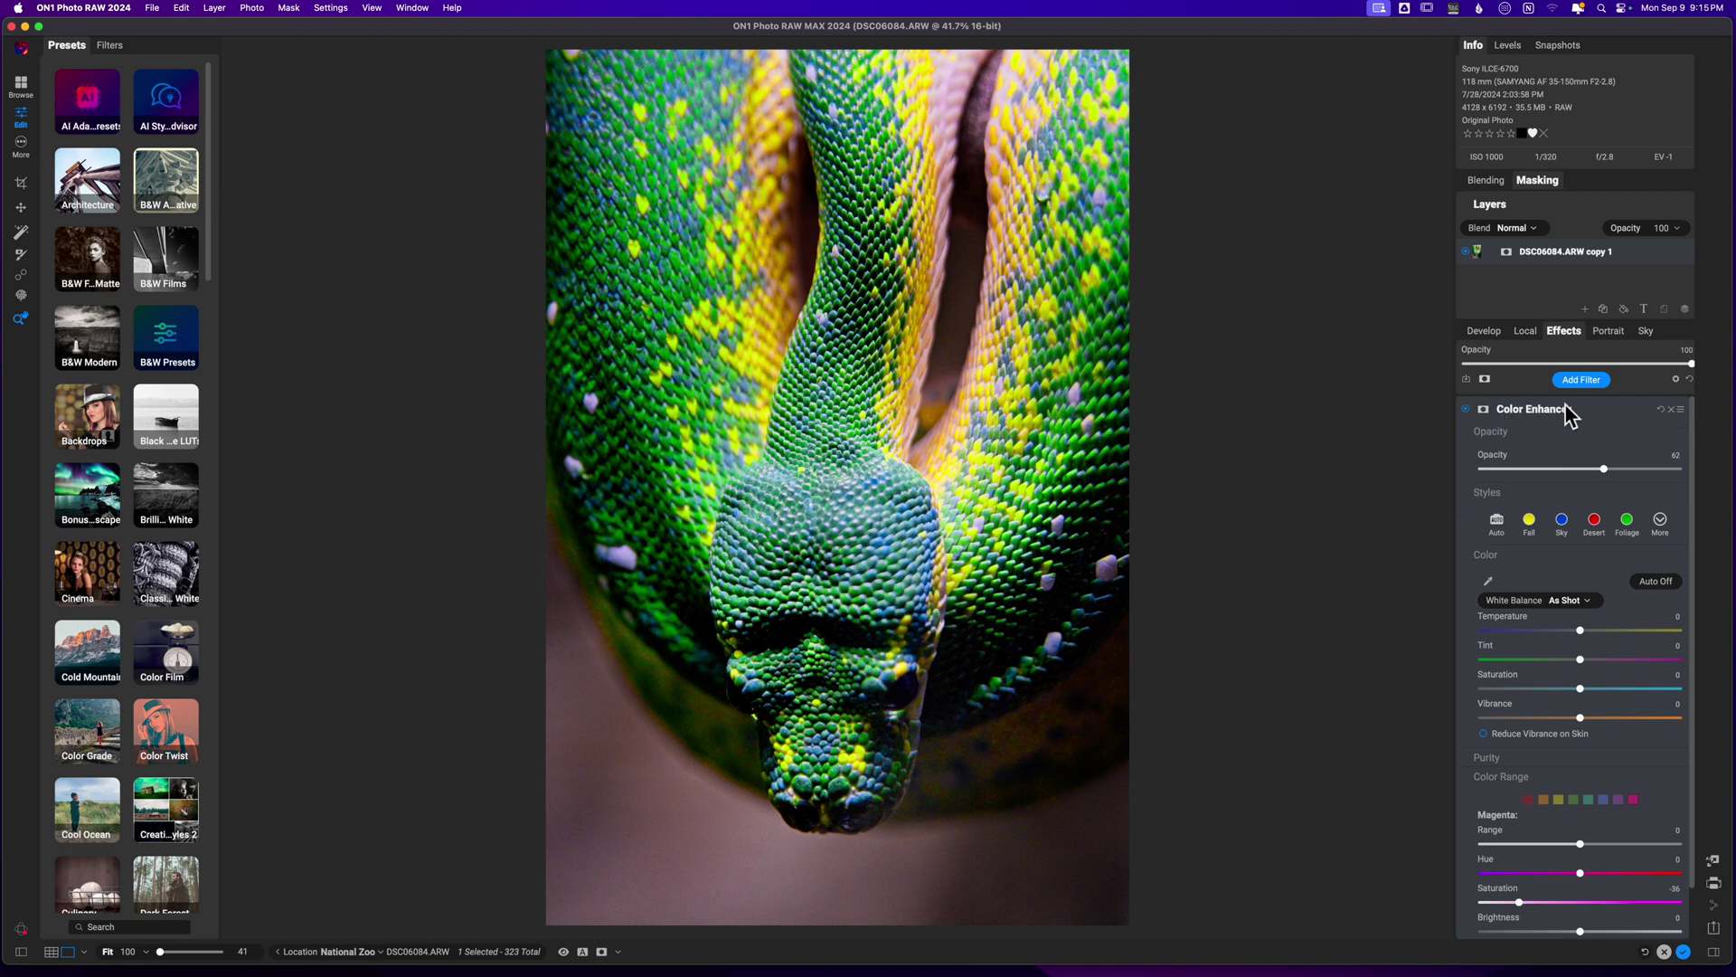
click(1466, 410)
click(1466, 410)
click(1466, 410)
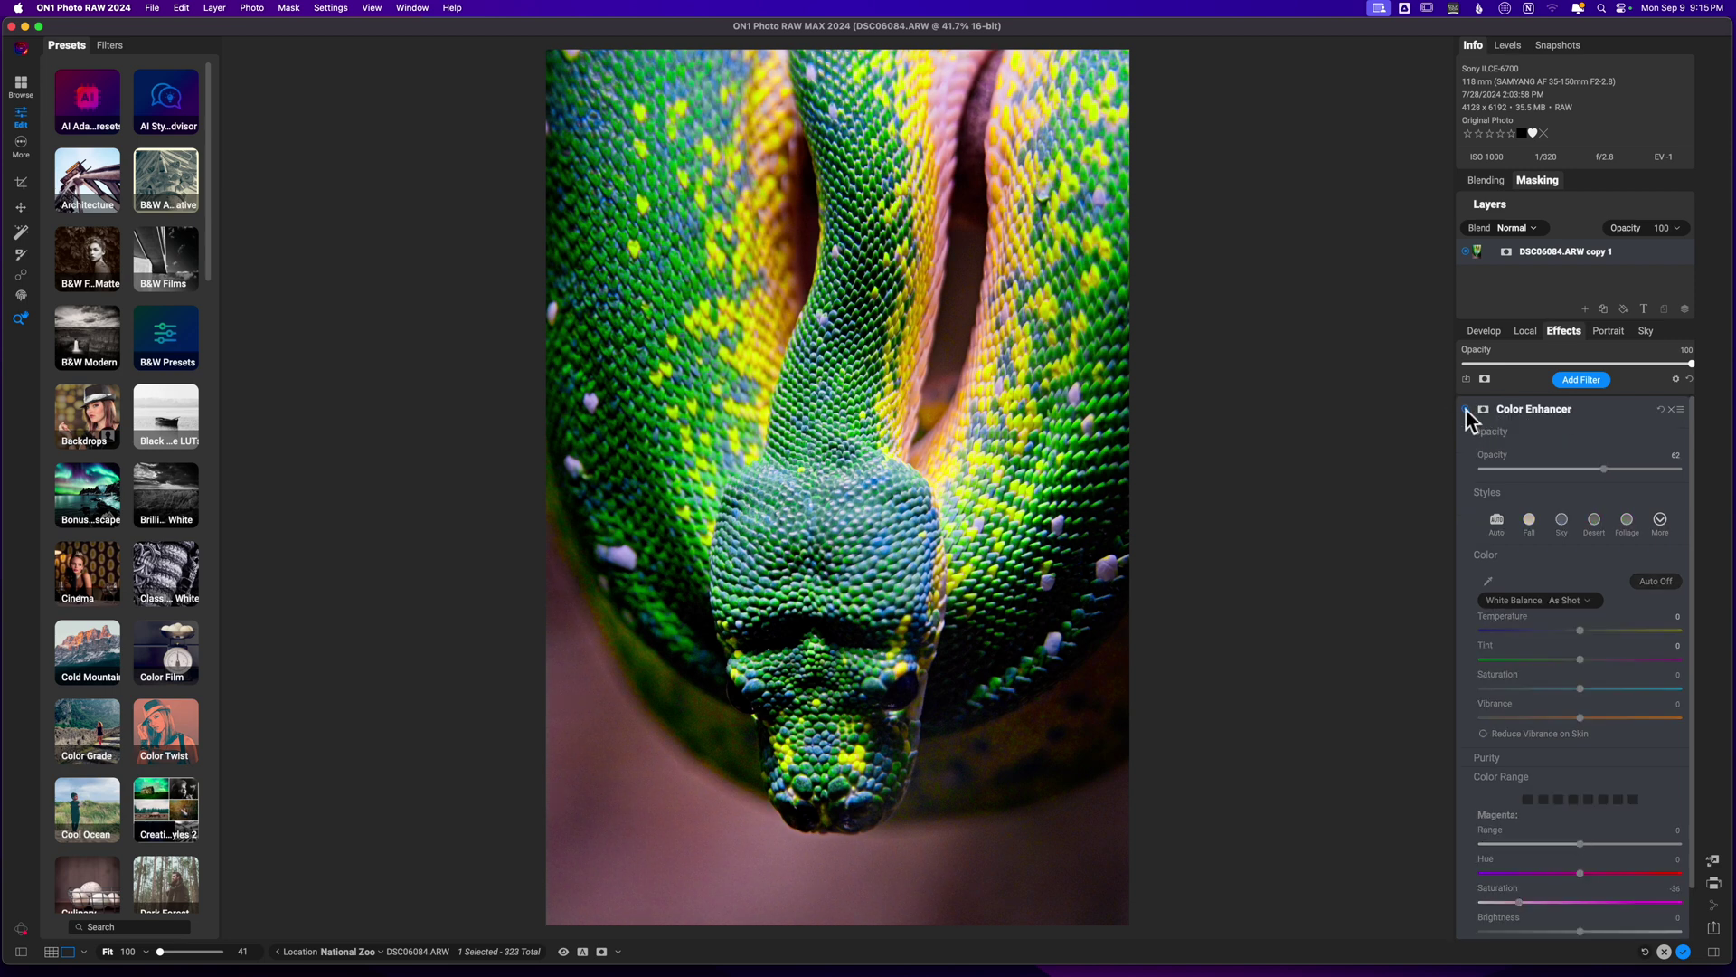
click(1466, 409)
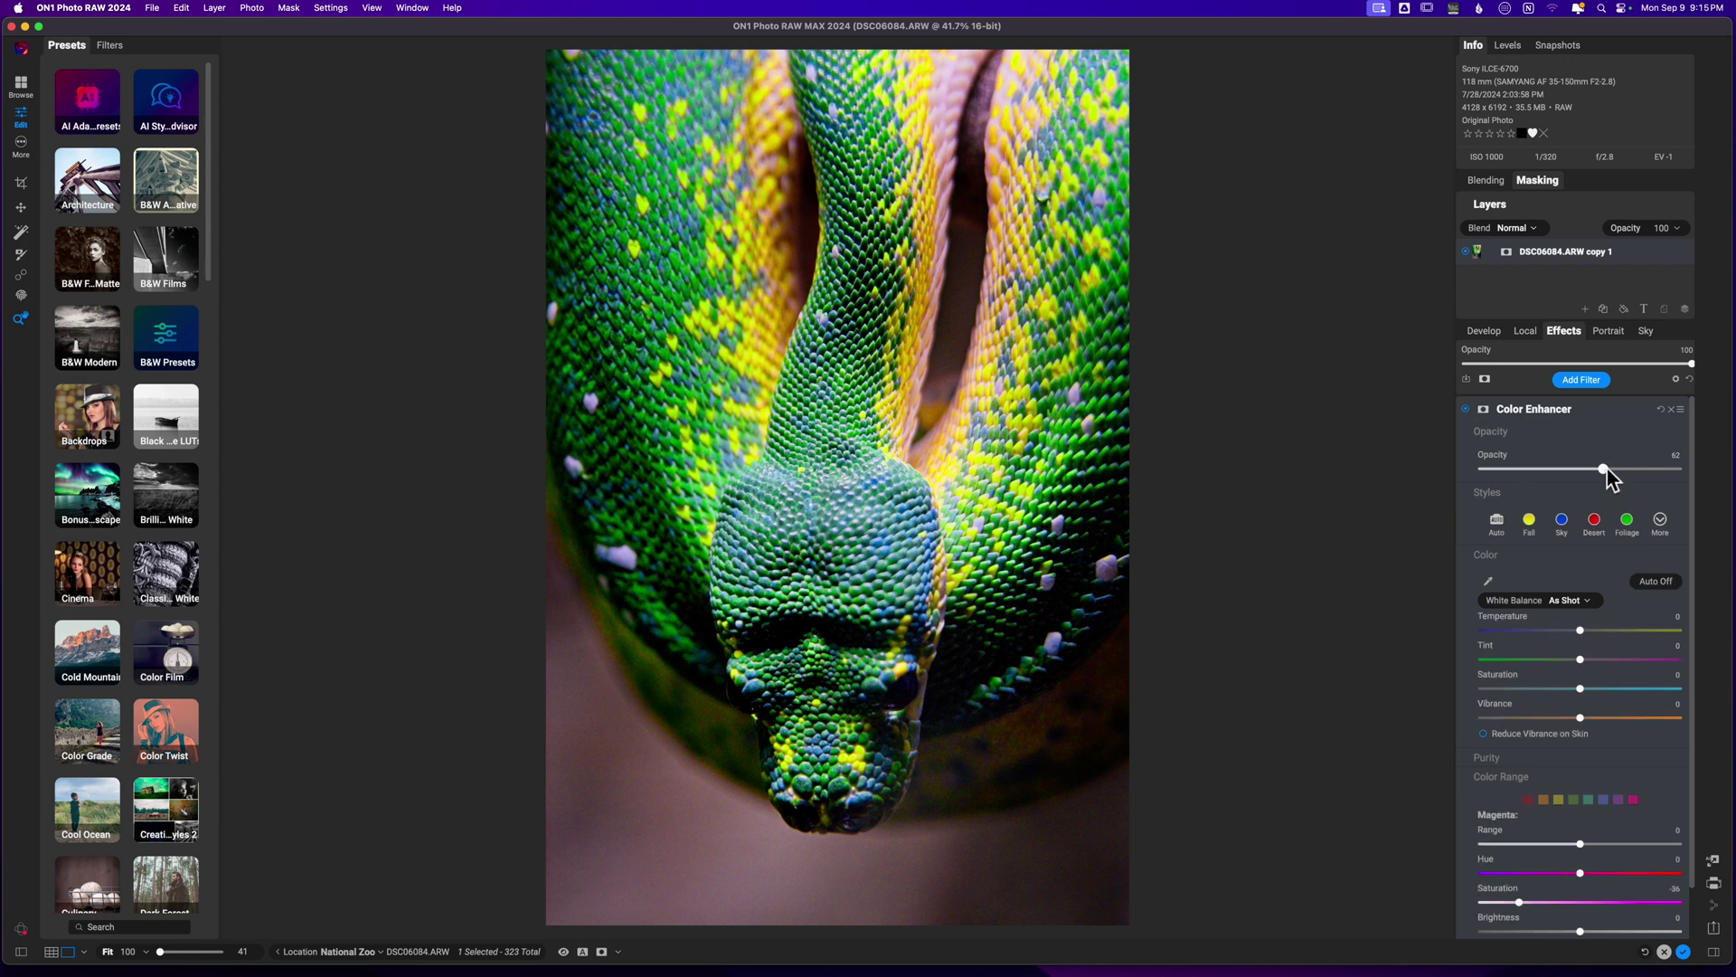
- Raise the Color Enhancer opacity to about 80 and compare against the unedited photo
drag(1605, 470, 1645, 472)
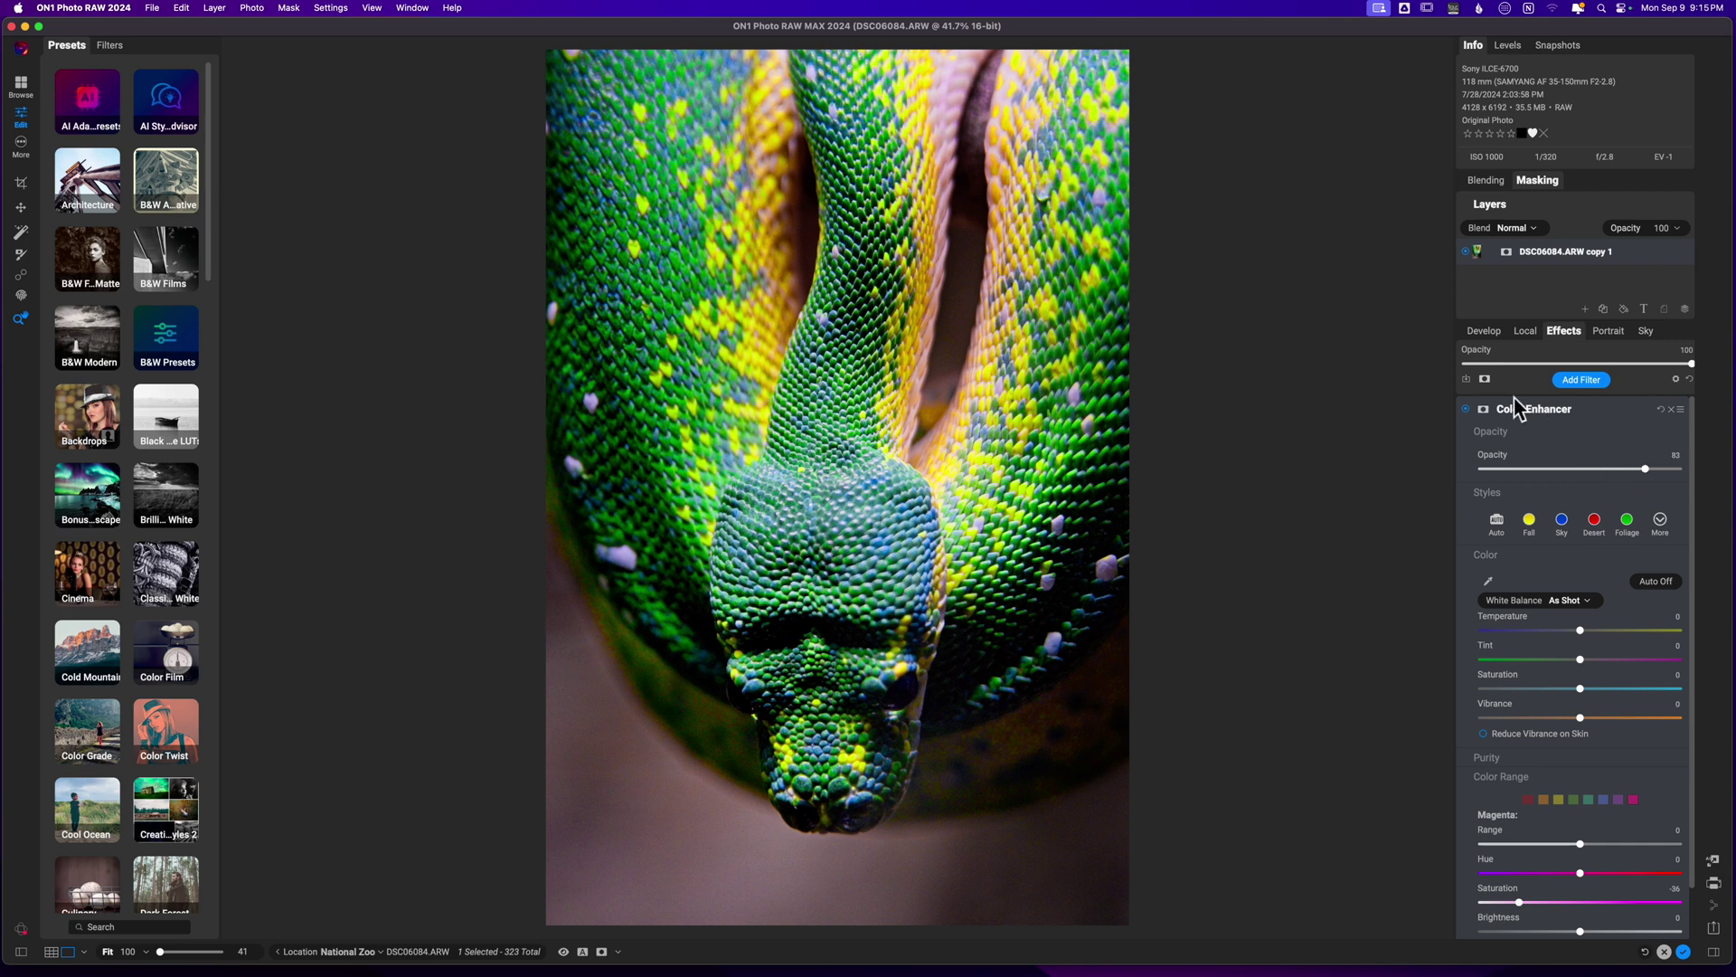
click(1467, 409)
click(1466, 410)
click(1466, 410)
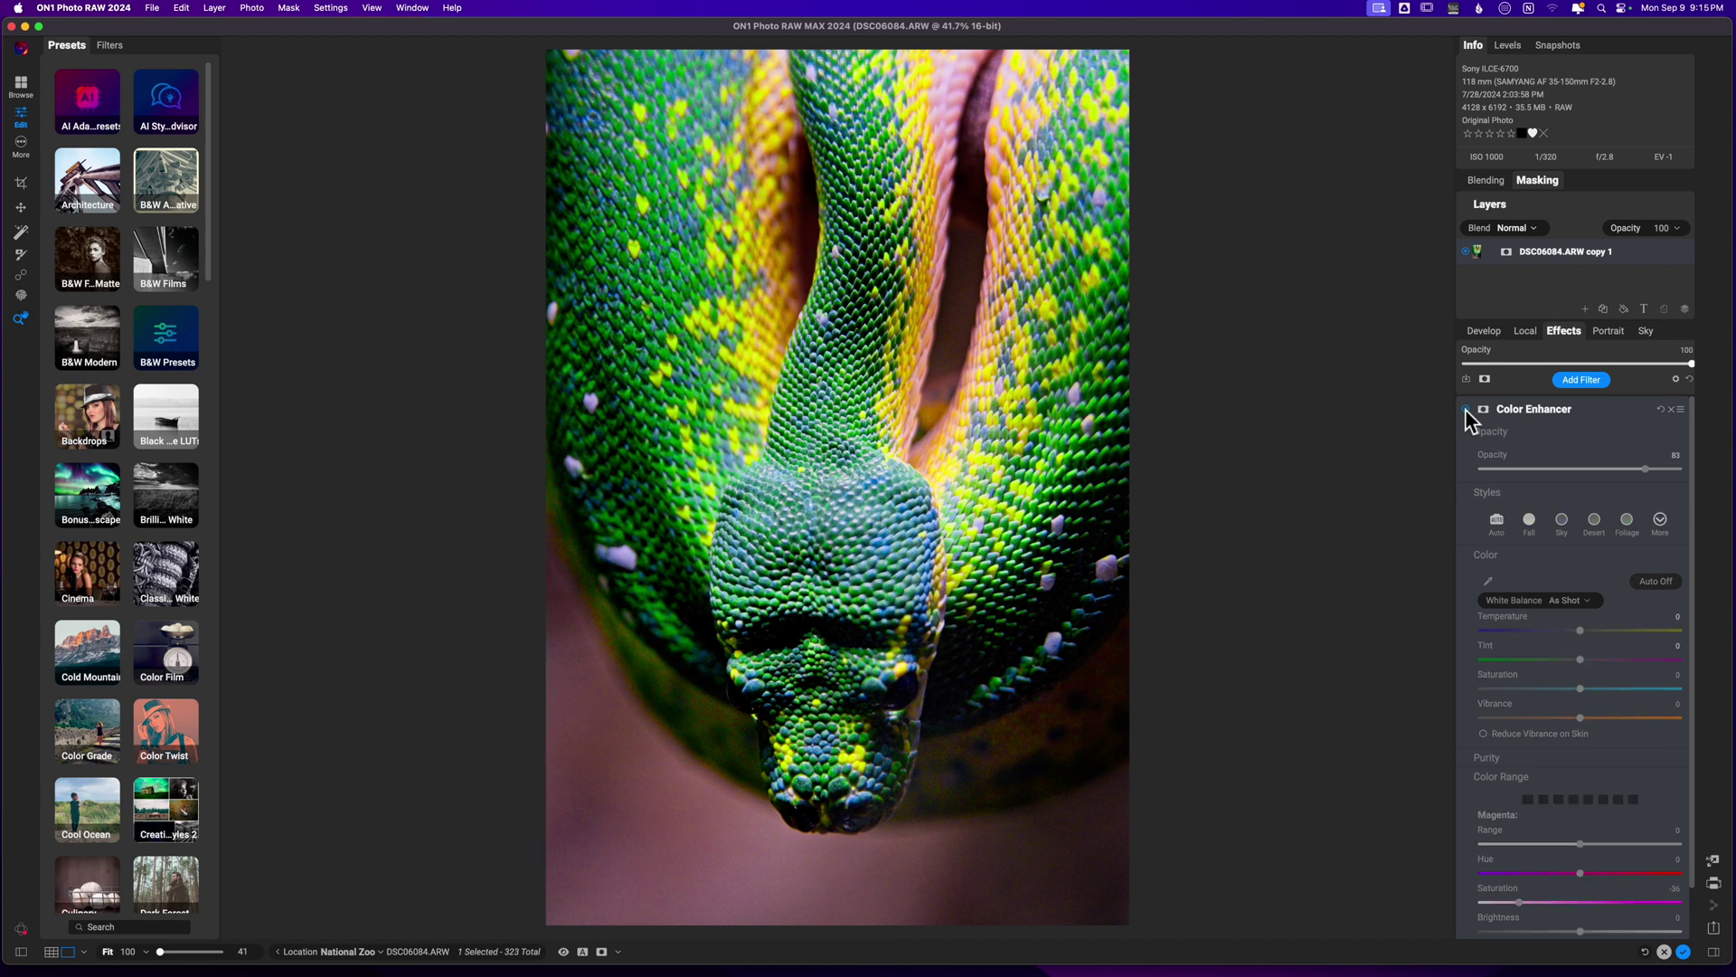
click(1466, 410)
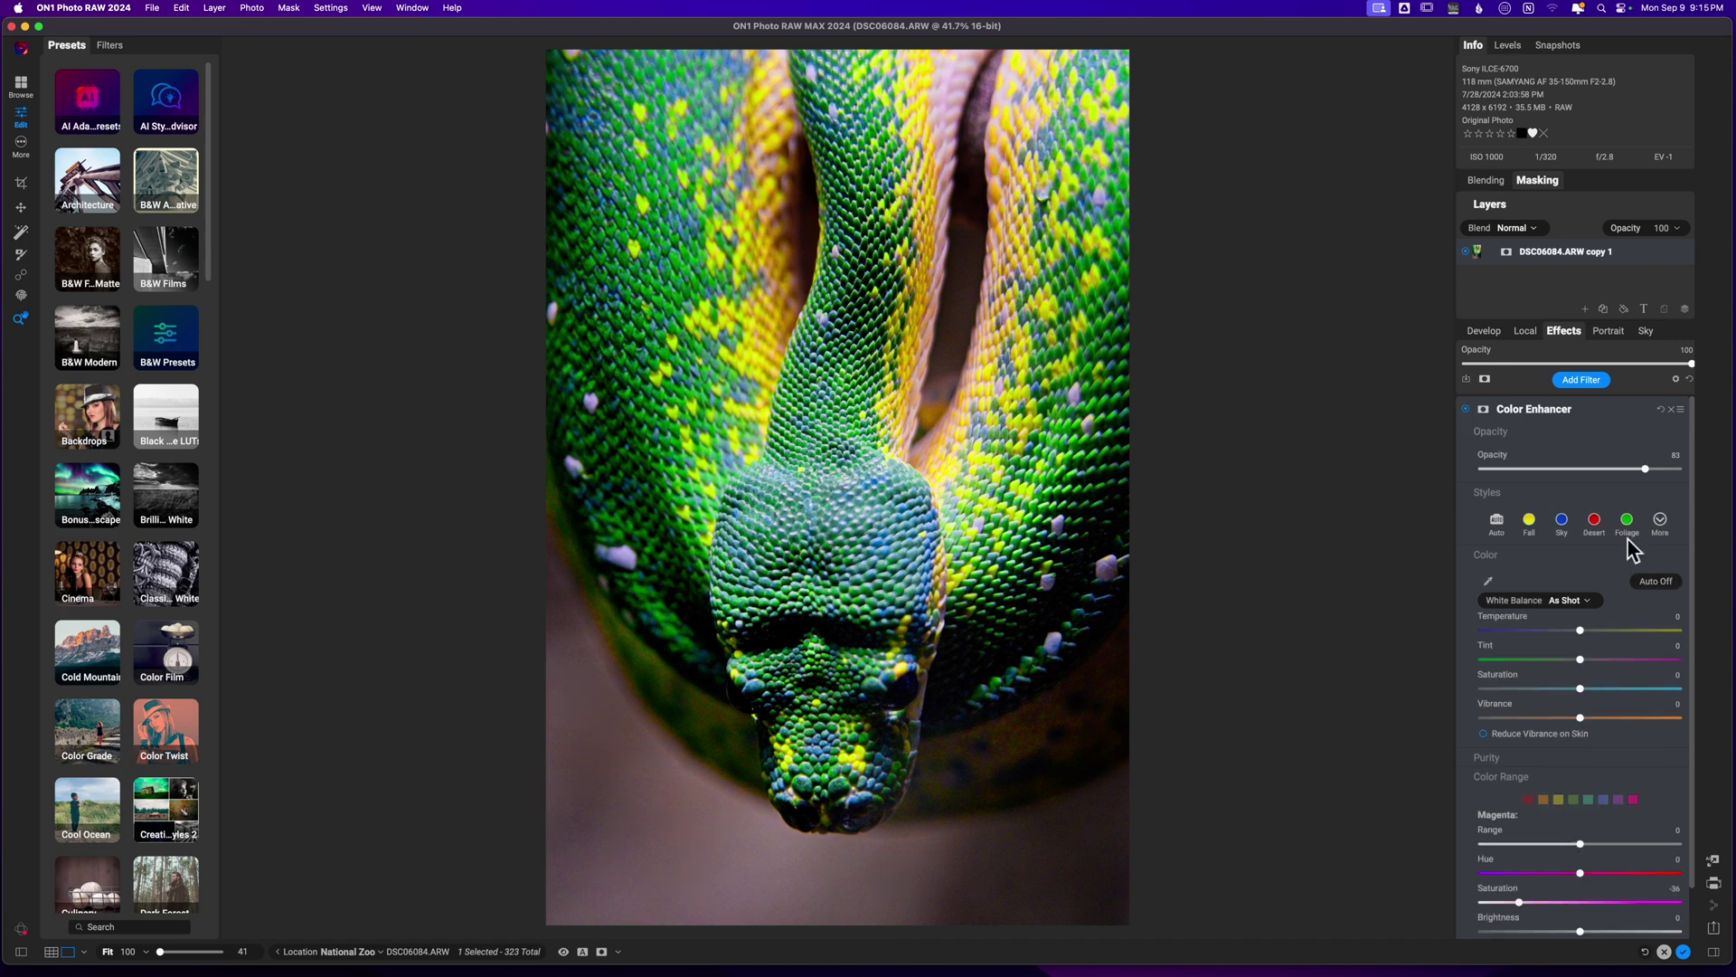
key(backslash)
key(backslash)
- Add a Surreal-style Dynamic Contrast filter at 34 opacity and compare it on and off
click(1544, 413)
click(1588, 382)
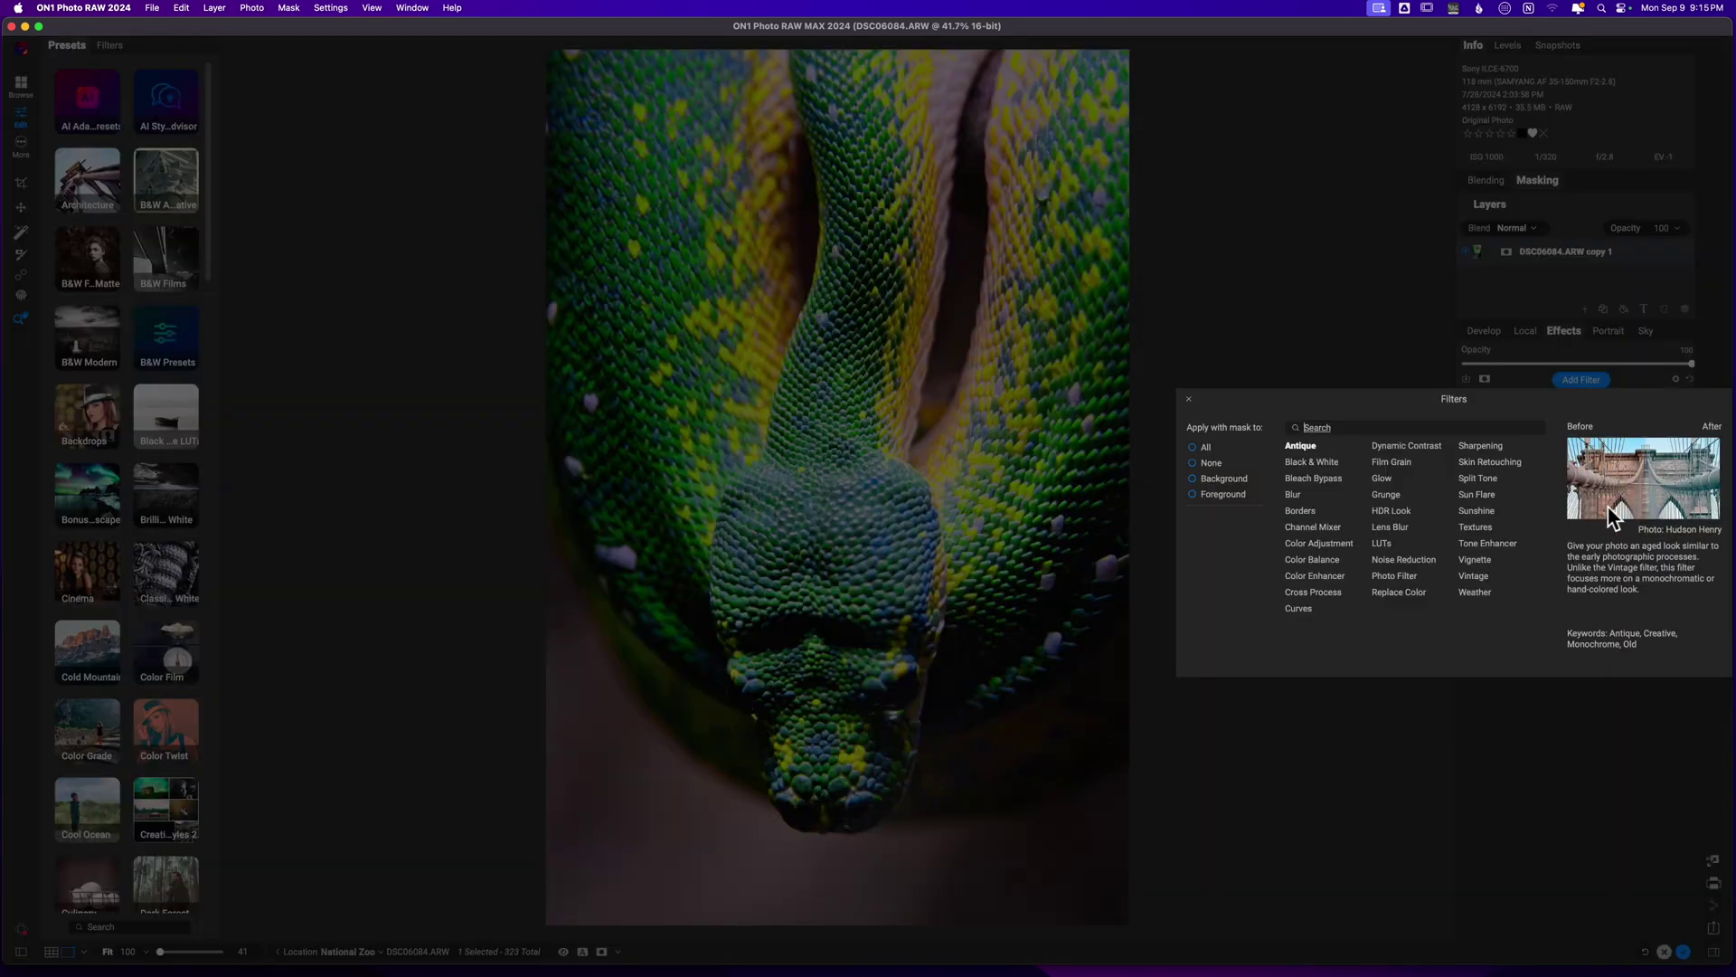
click(1406, 448)
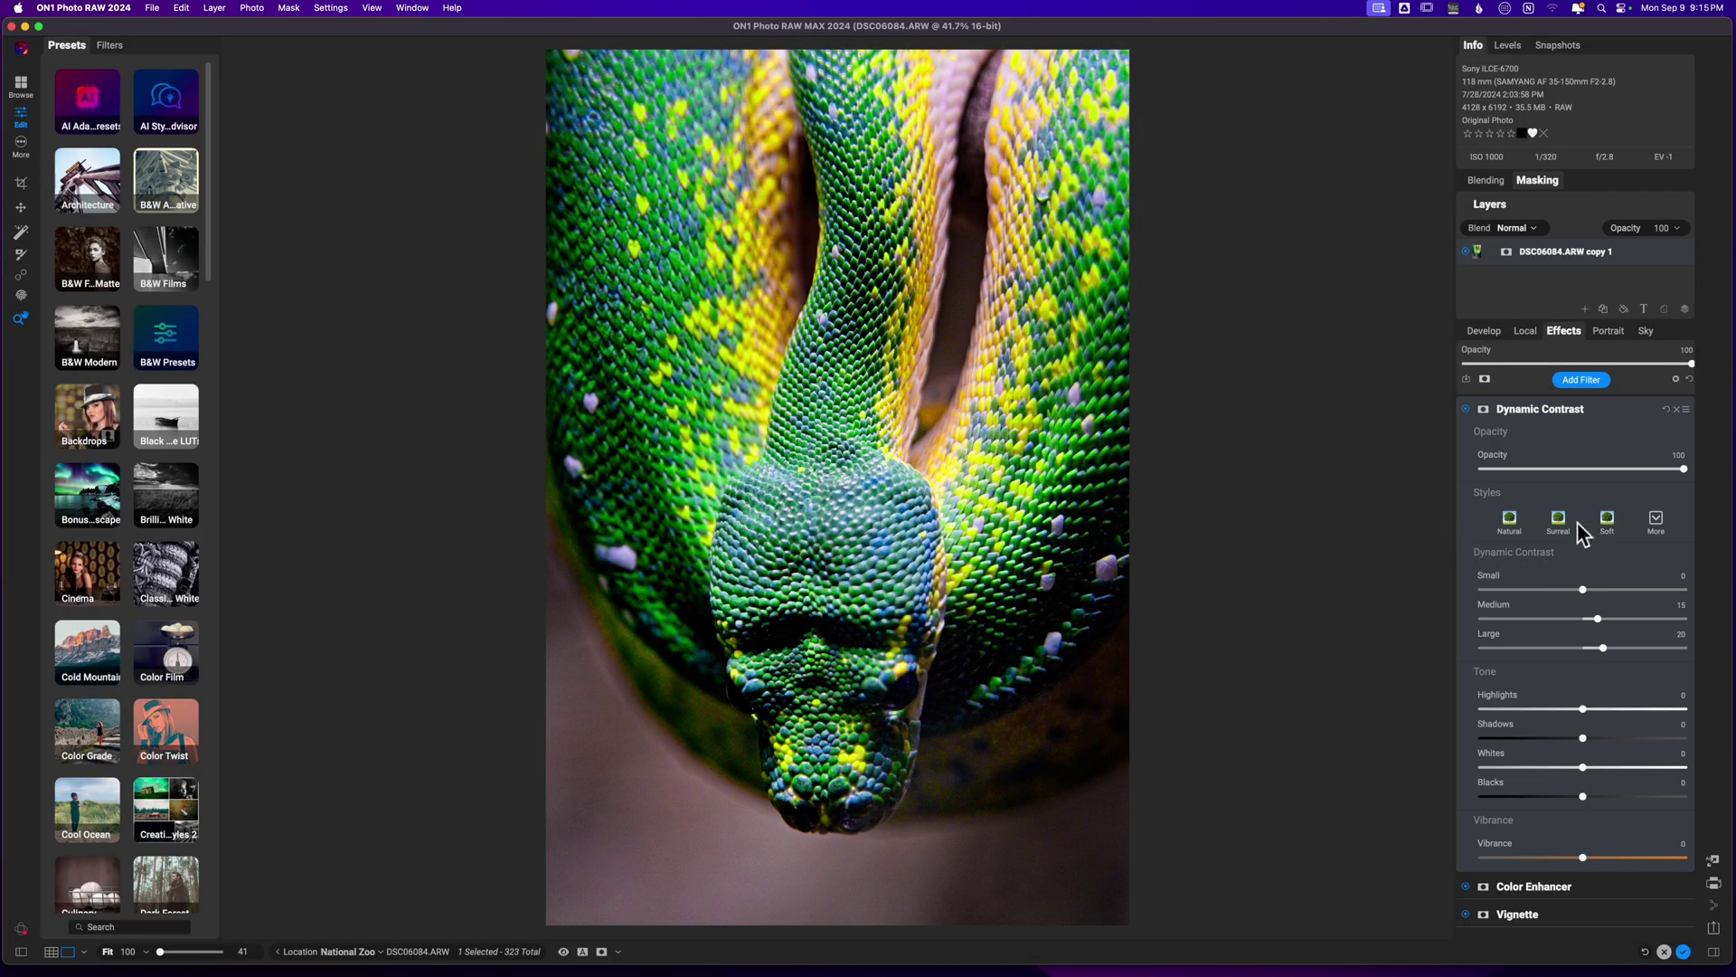
click(1560, 521)
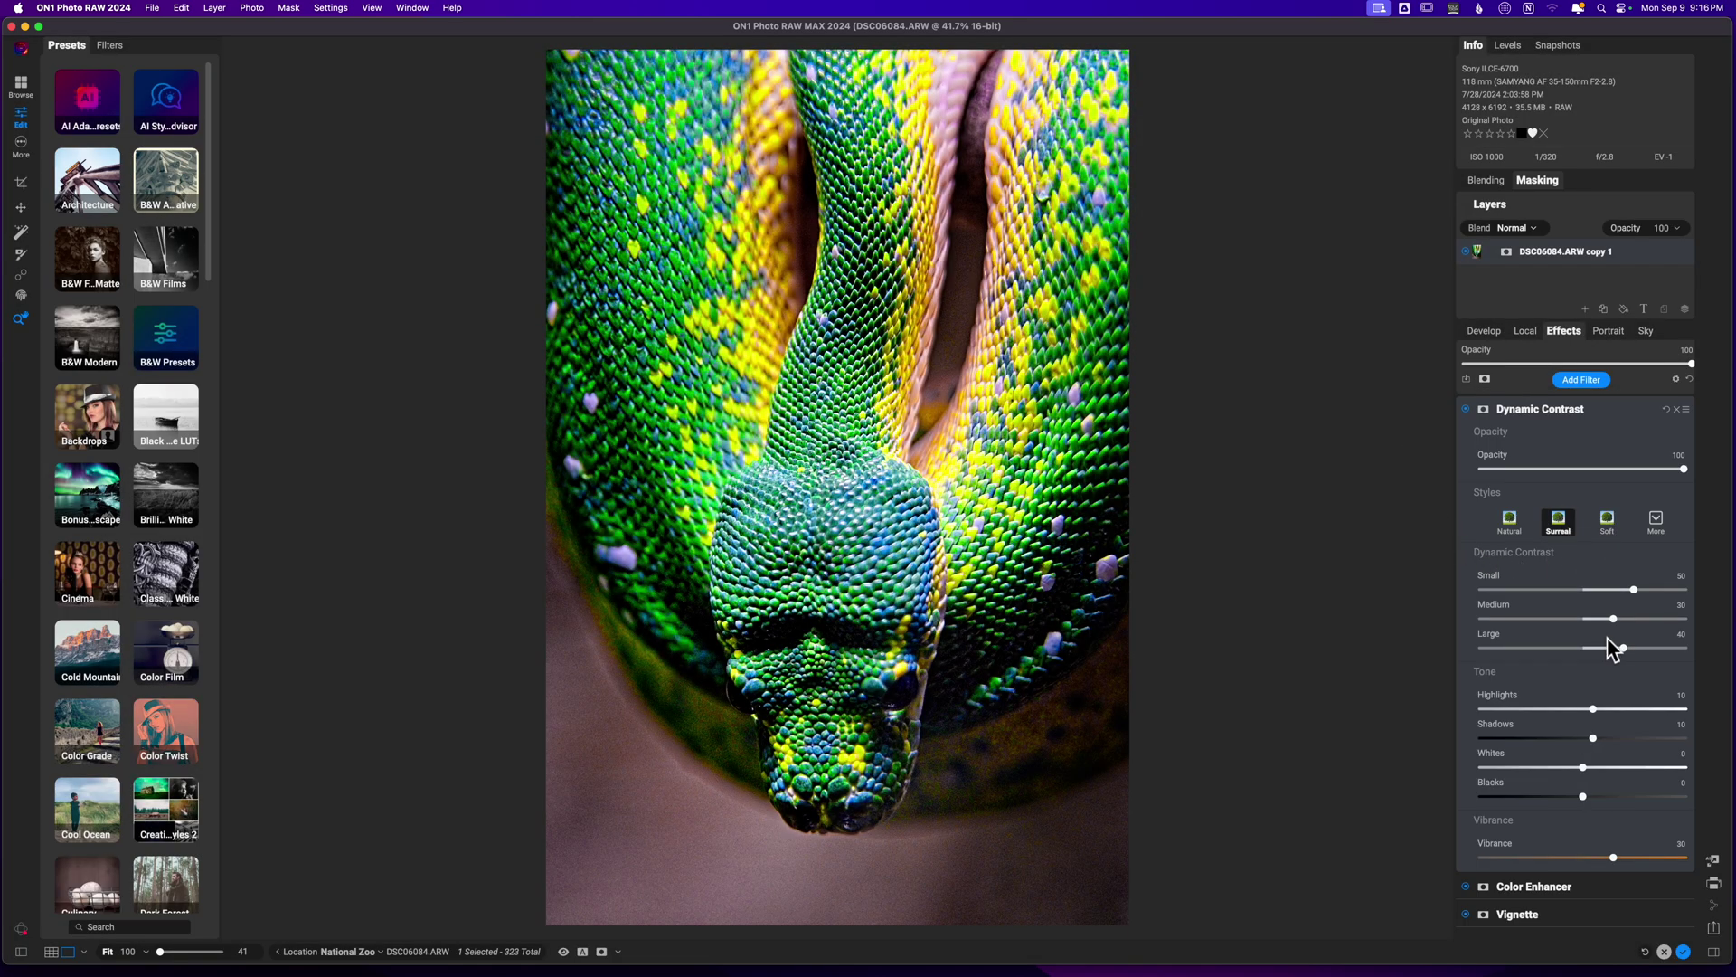
drag(1631, 476, 1551, 475)
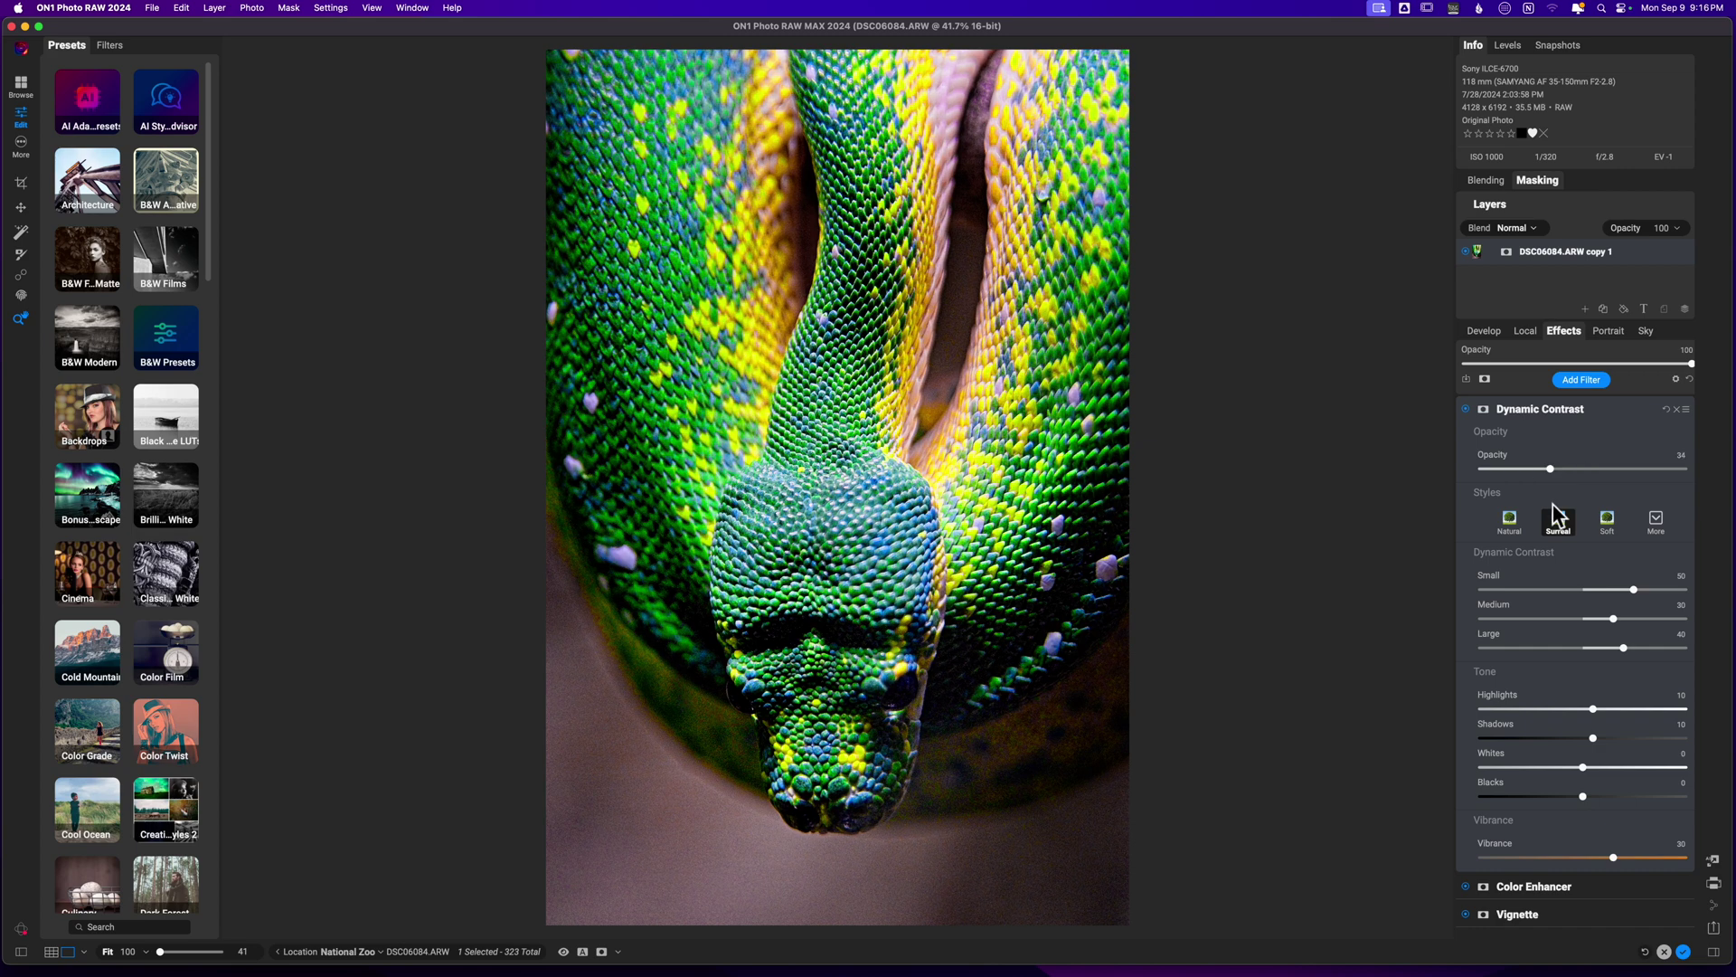
click(1466, 409)
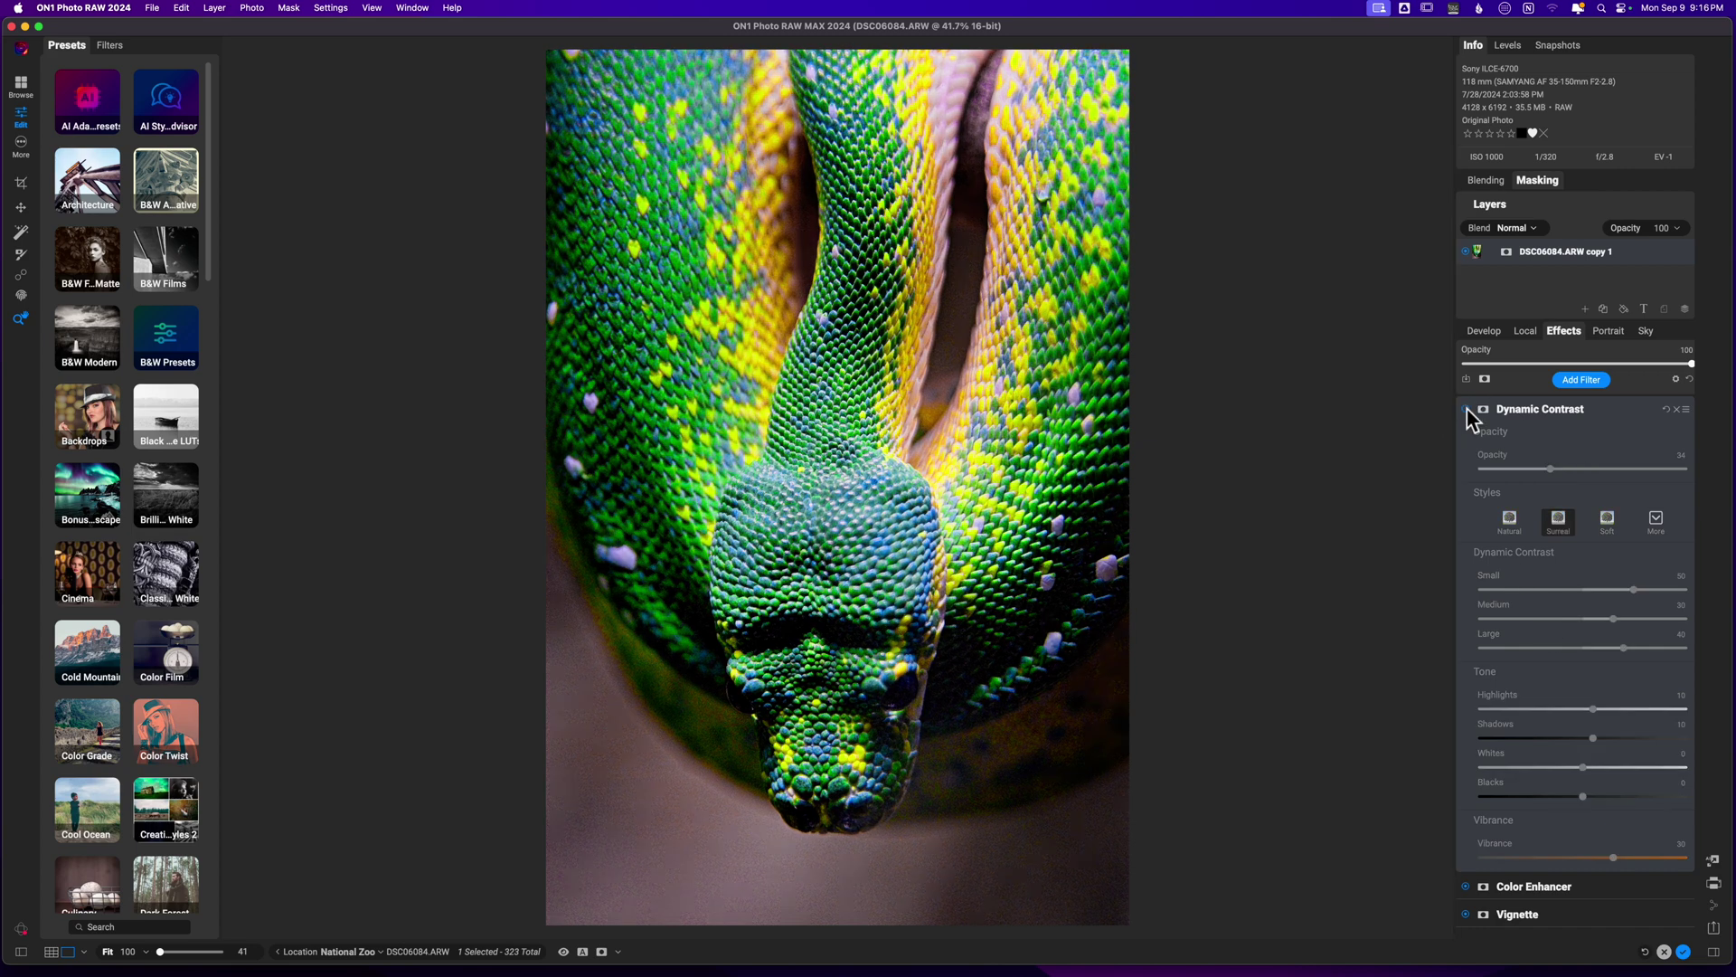
click(1466, 409)
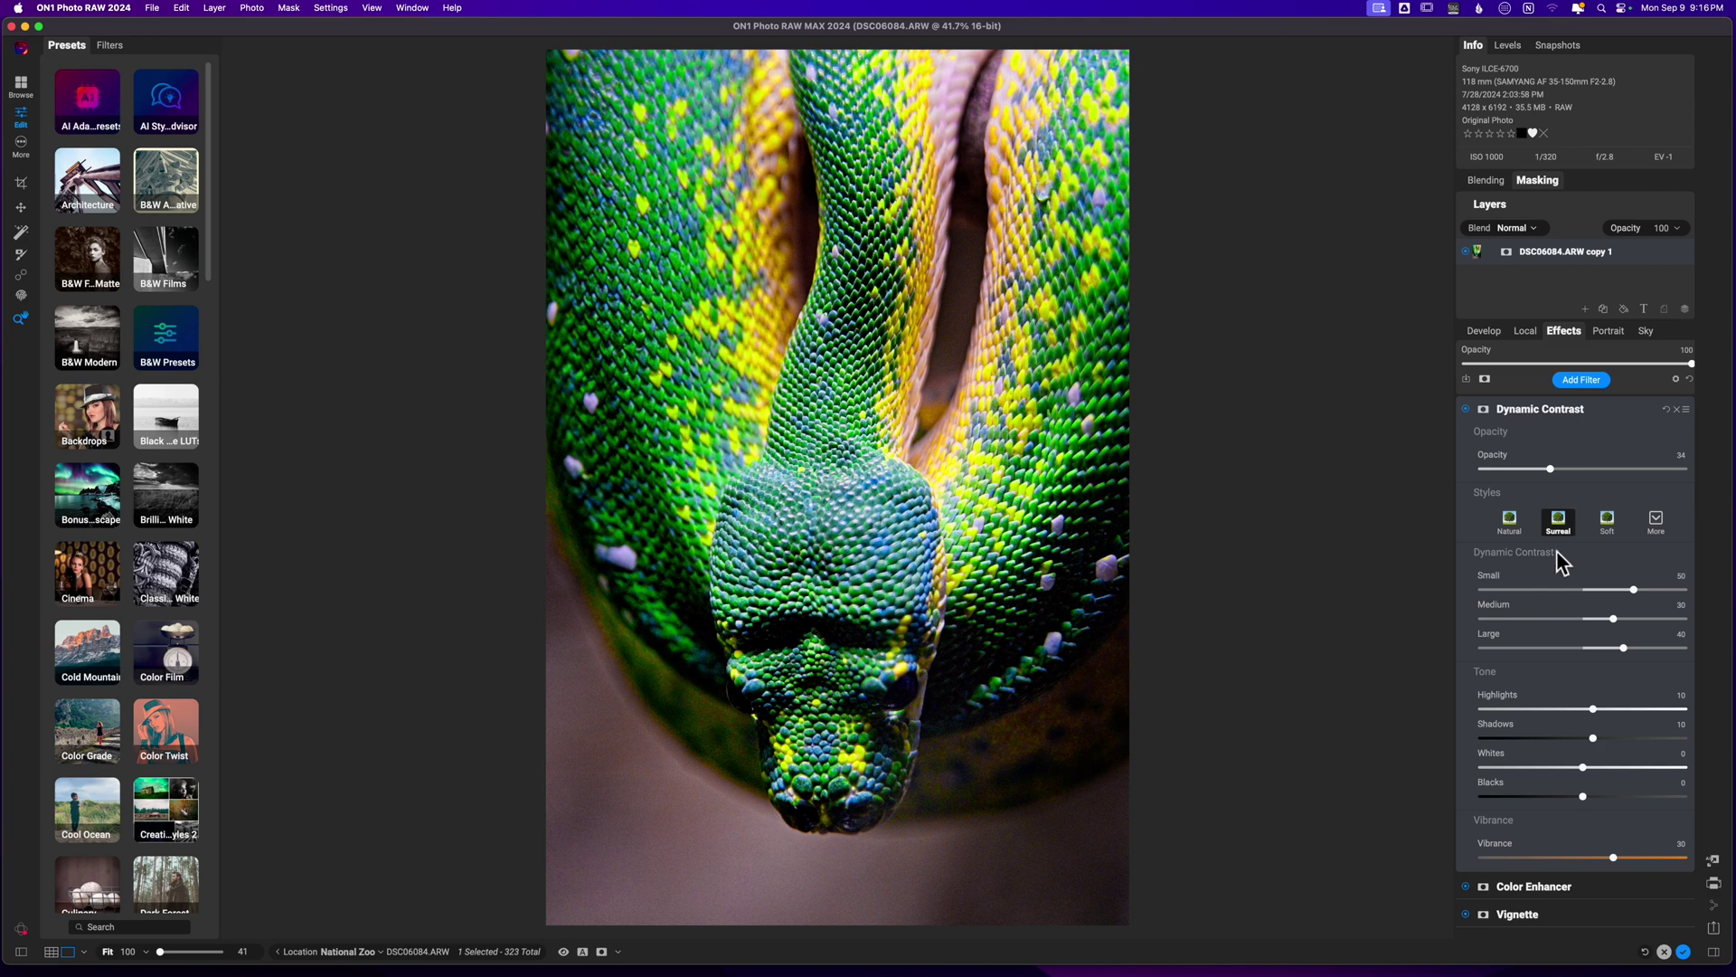
- Collapse the Dynamic Contrast panel so all three filters show as a compact list
click(1603, 408)
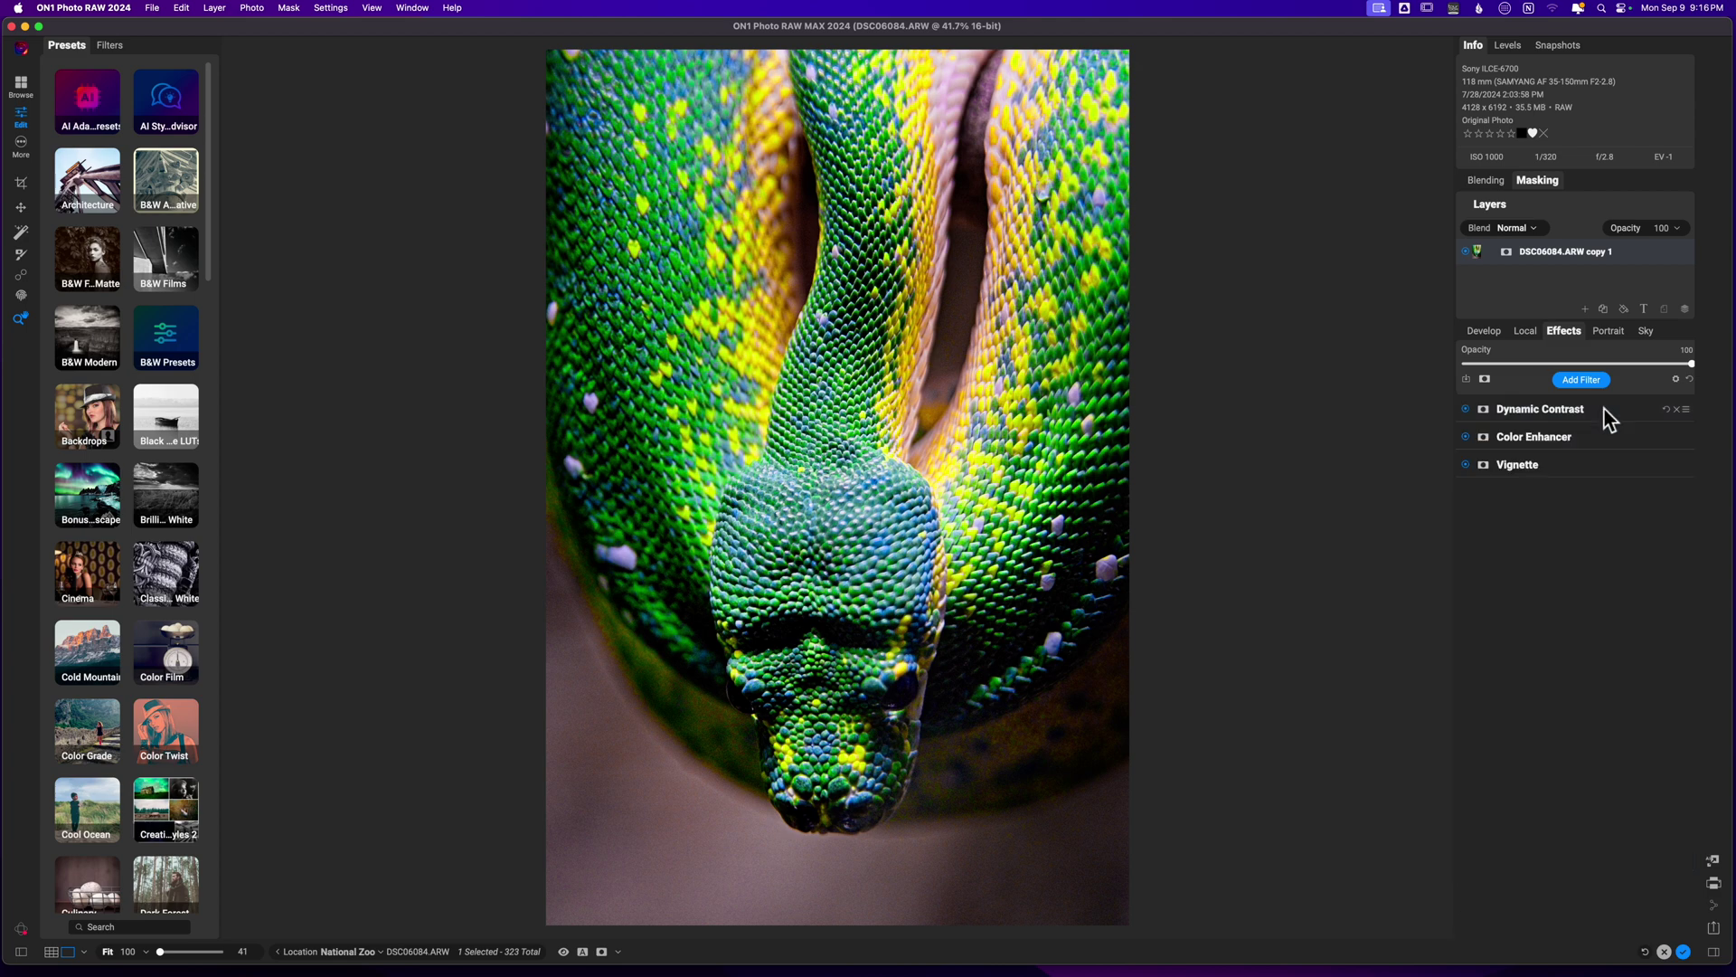